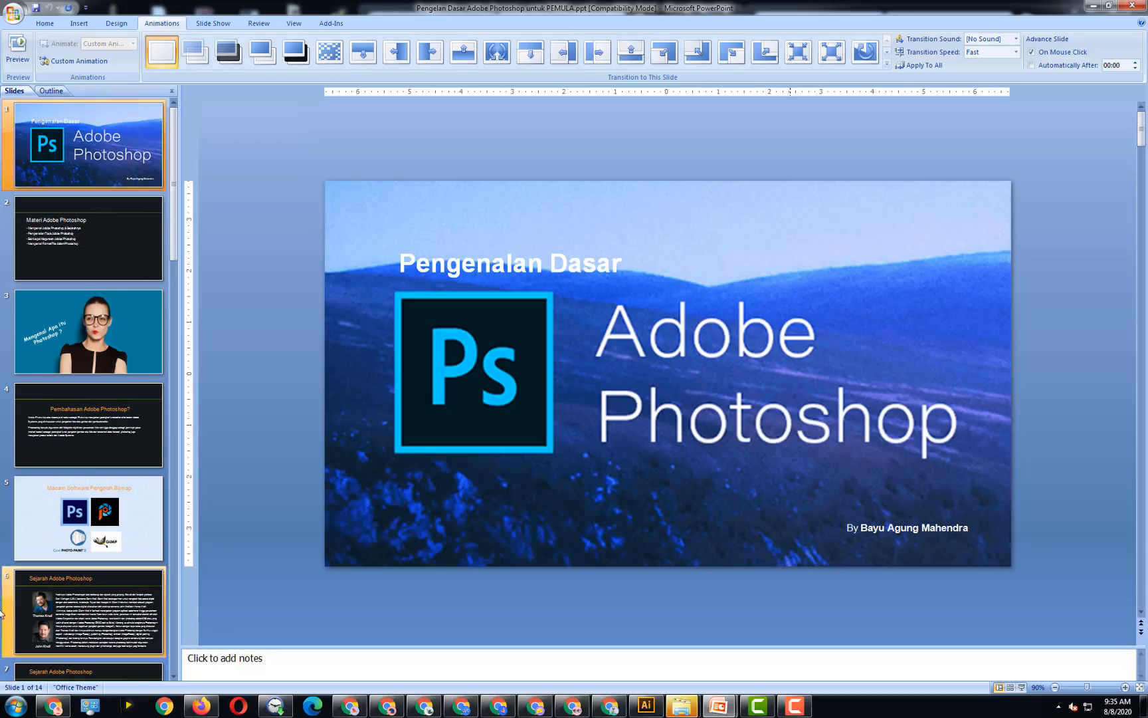
- Launch PhotoshopCS6Portable.exe from the PhotoshopPortable folder on drive C, and clear the Explorer window out of the way
click(16, 705)
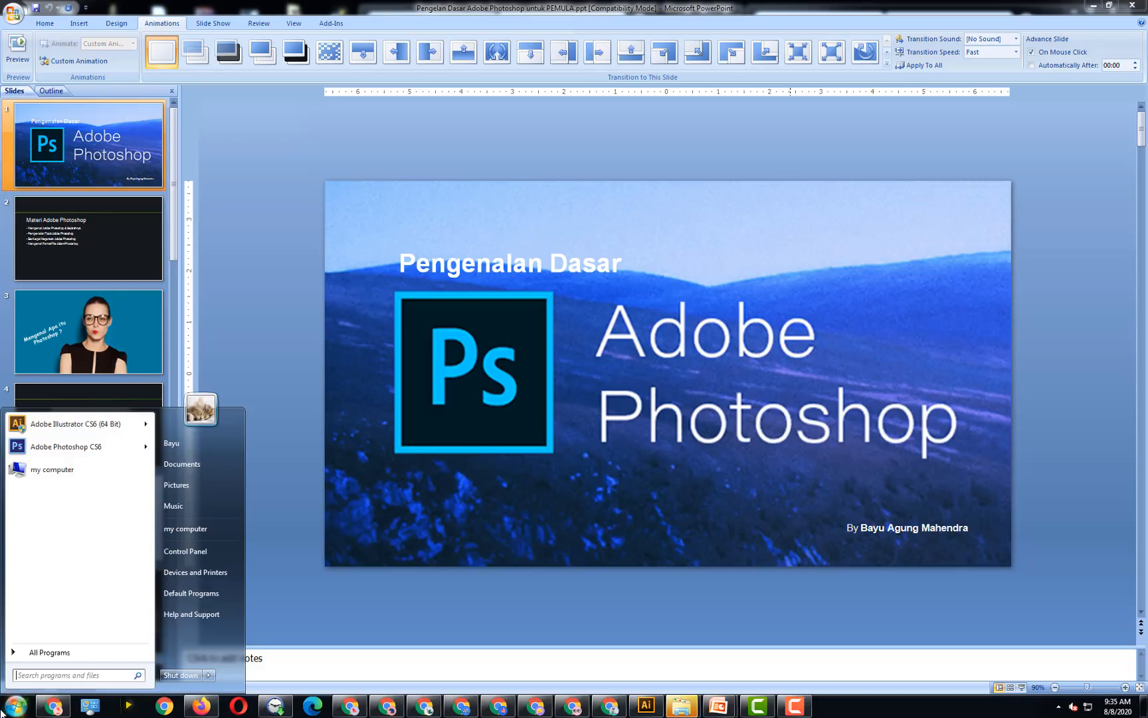
click(219, 528)
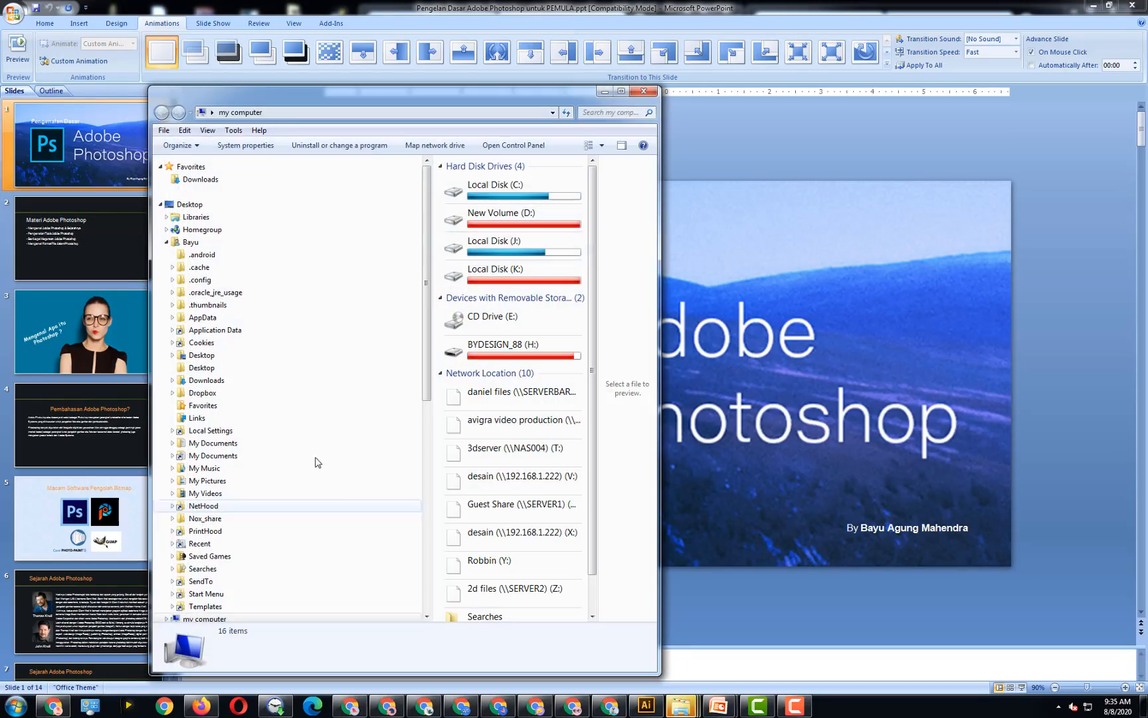
double_click(534, 190)
double_click(505, 356)
double_click(518, 219)
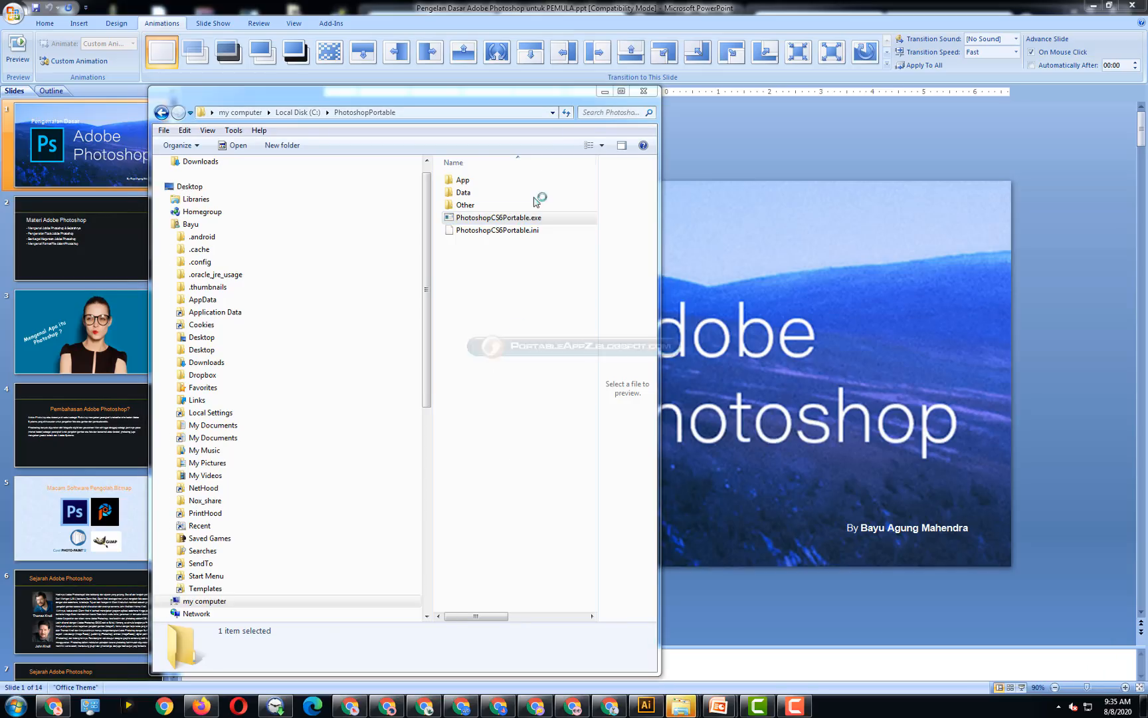
click(620, 92)
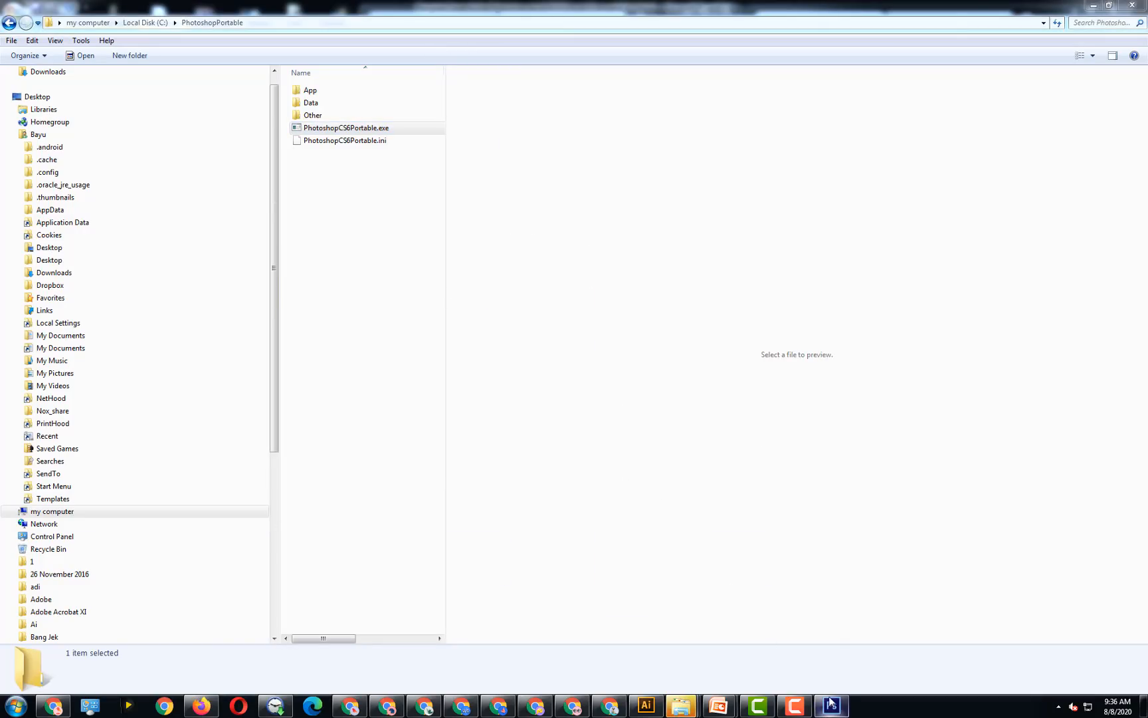
click(1087, 7)
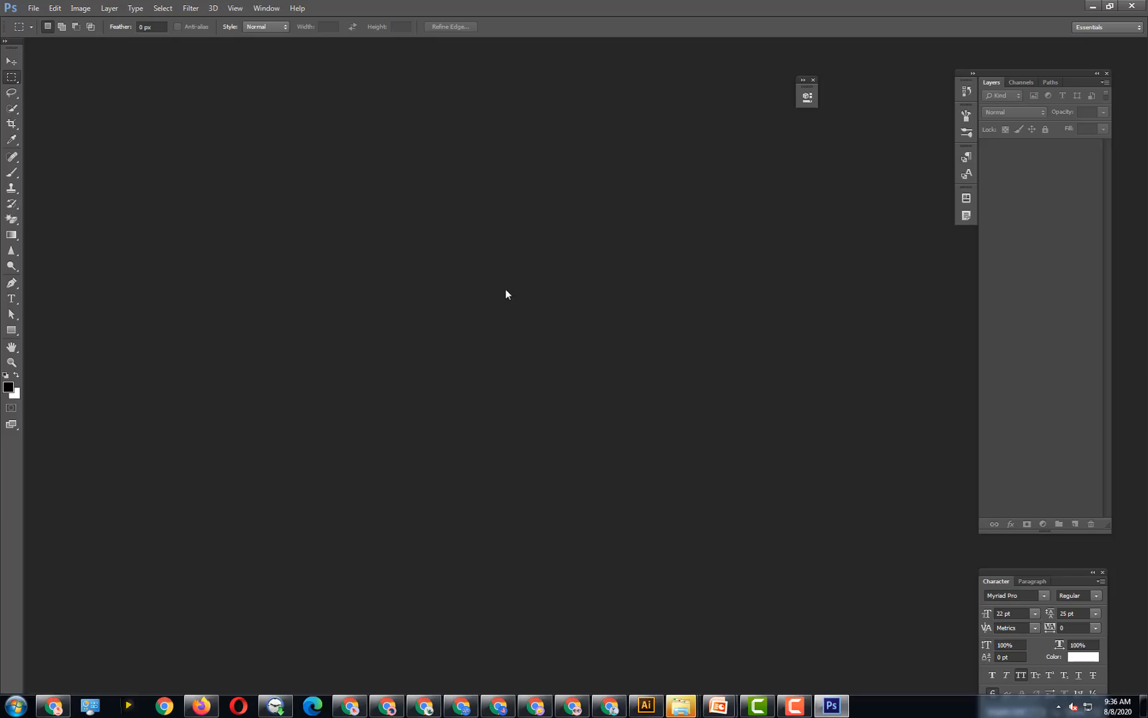
- Examine the commands in Photoshop's main menus from File through Help, including the recent files list, without running any
click(40, 5)
mouse_move(71, 88)
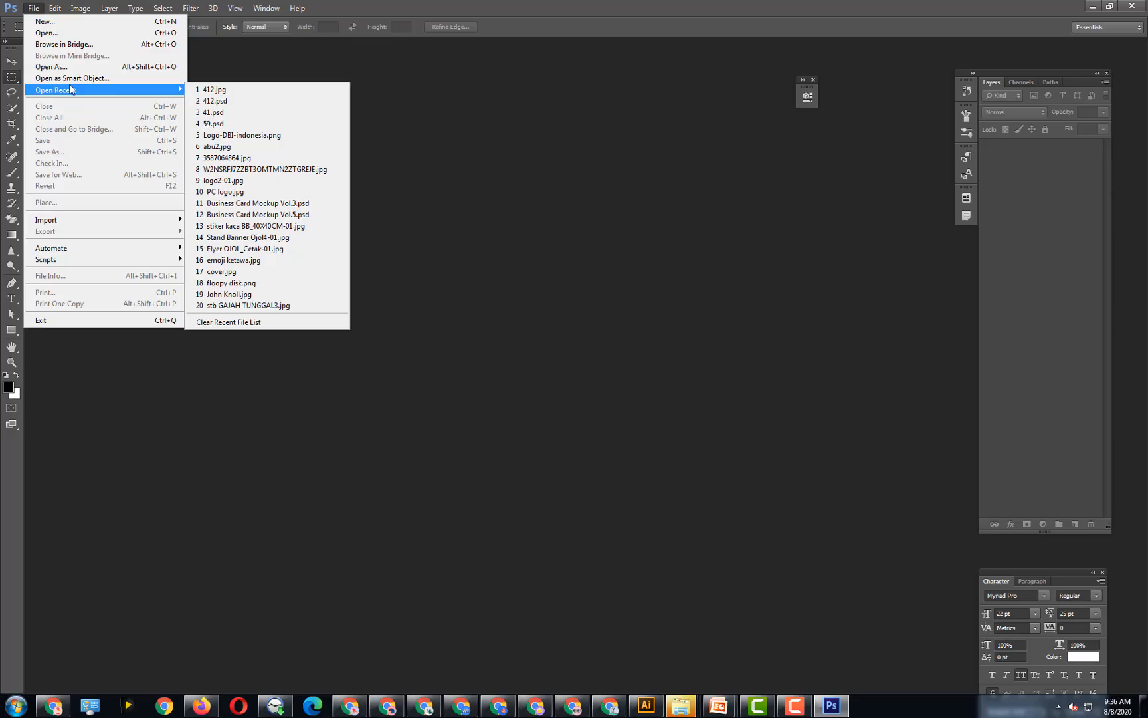
mouse_move(60, 12)
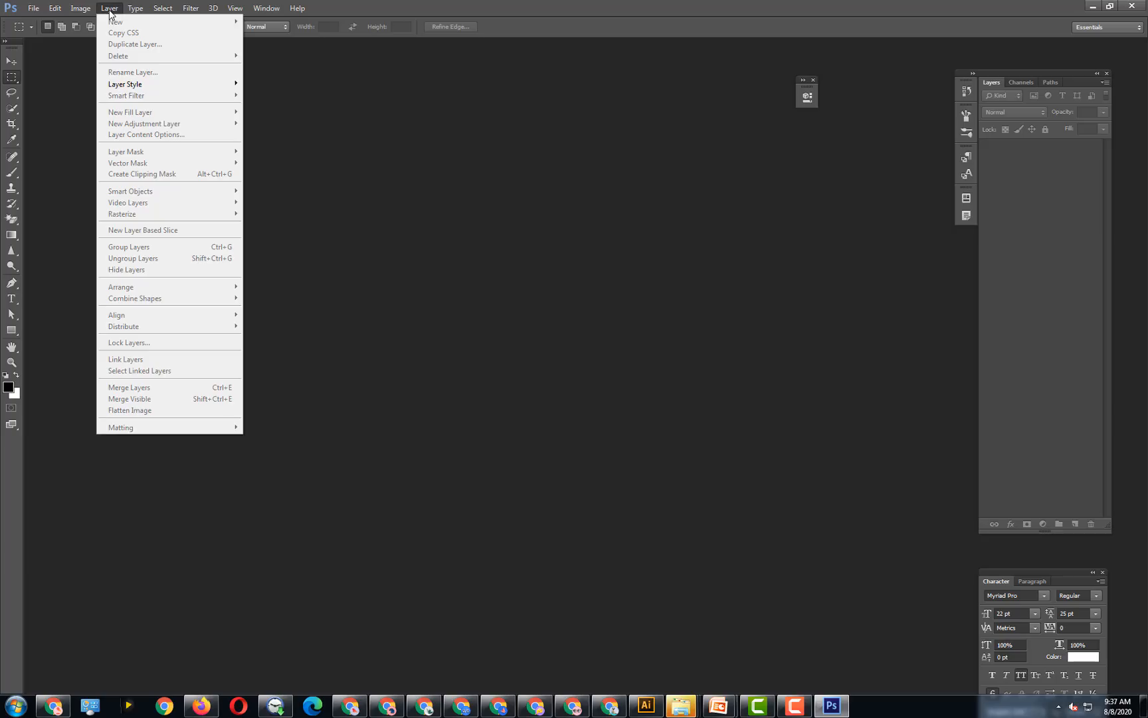
click(134, 8)
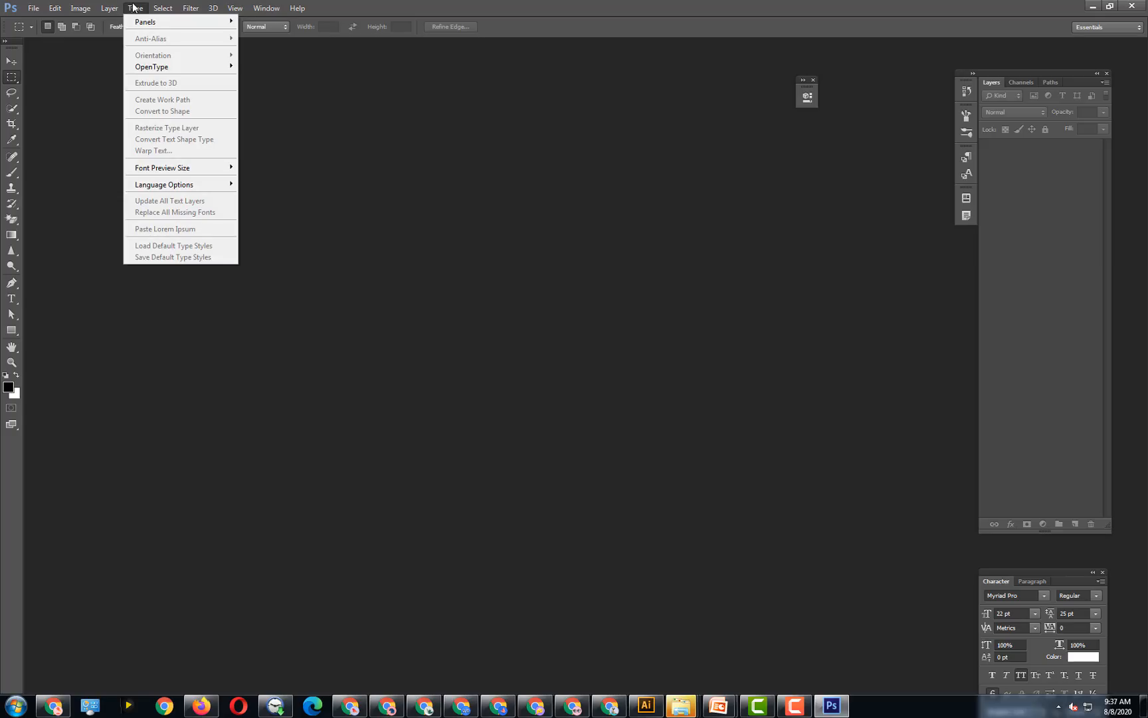
click(174, 8)
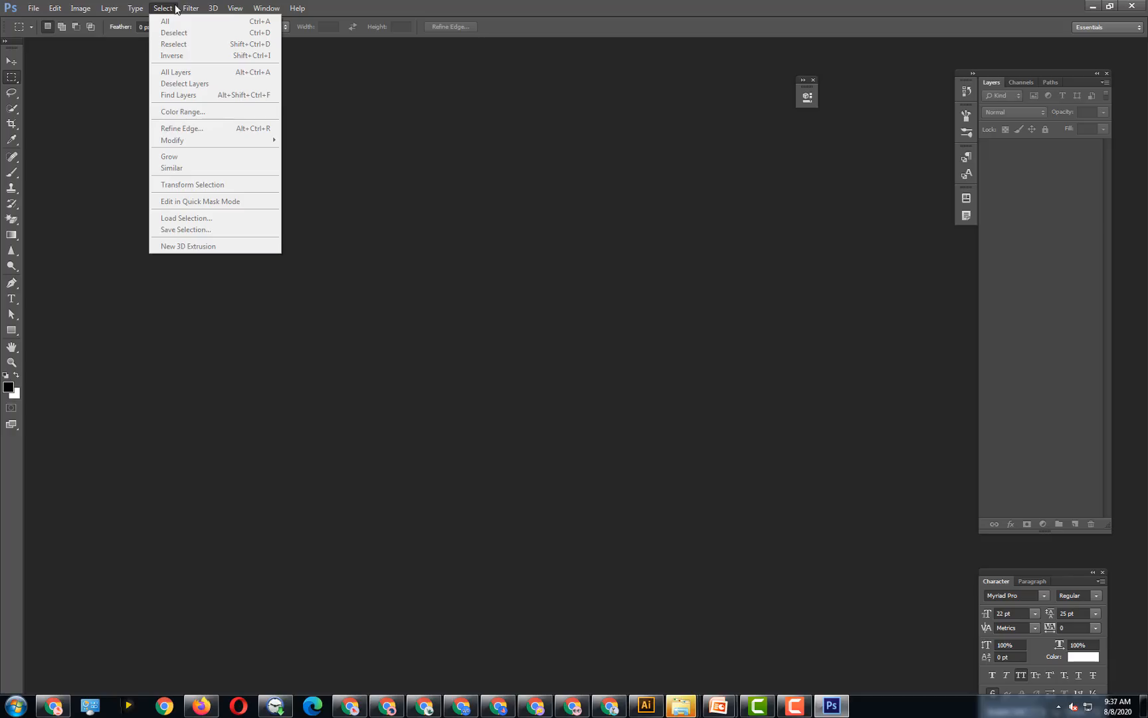
mouse_move(186, 11)
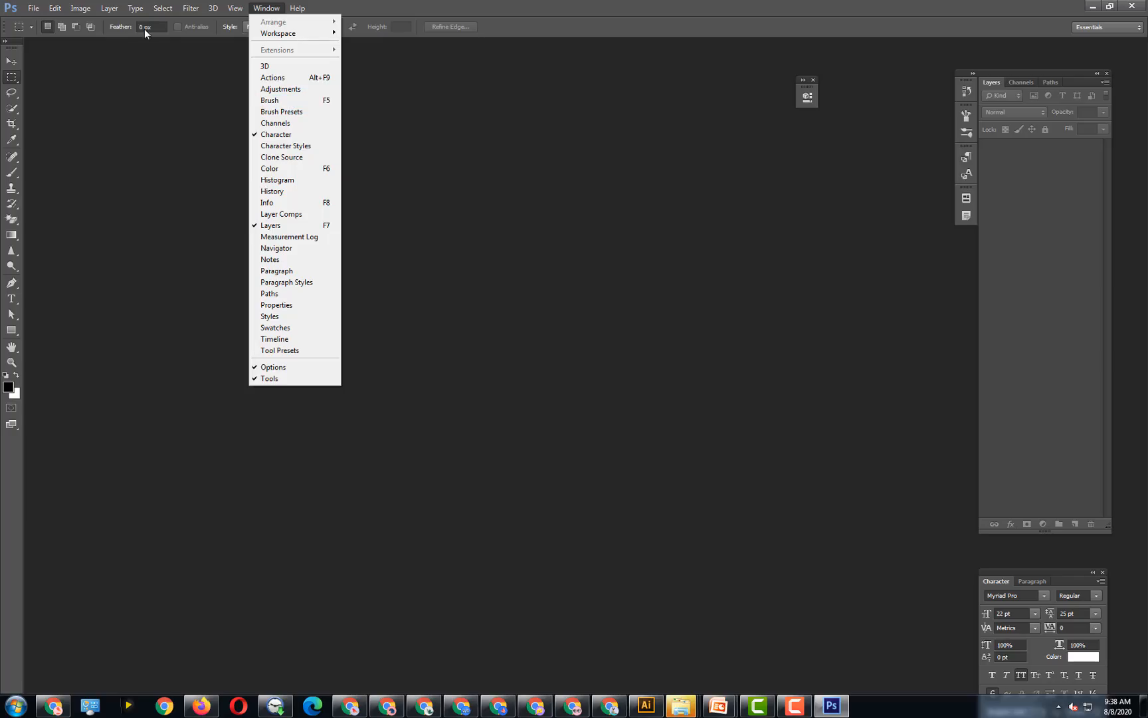
click(541, 7)
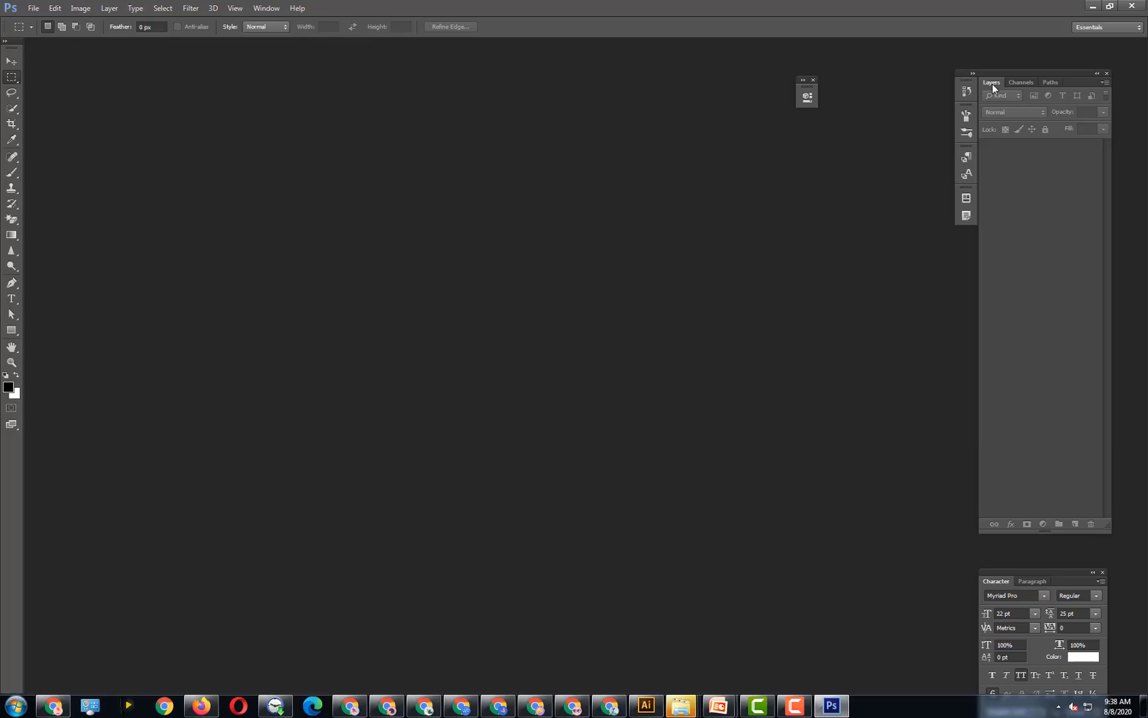
click(267, 8)
mouse_move(308, 7)
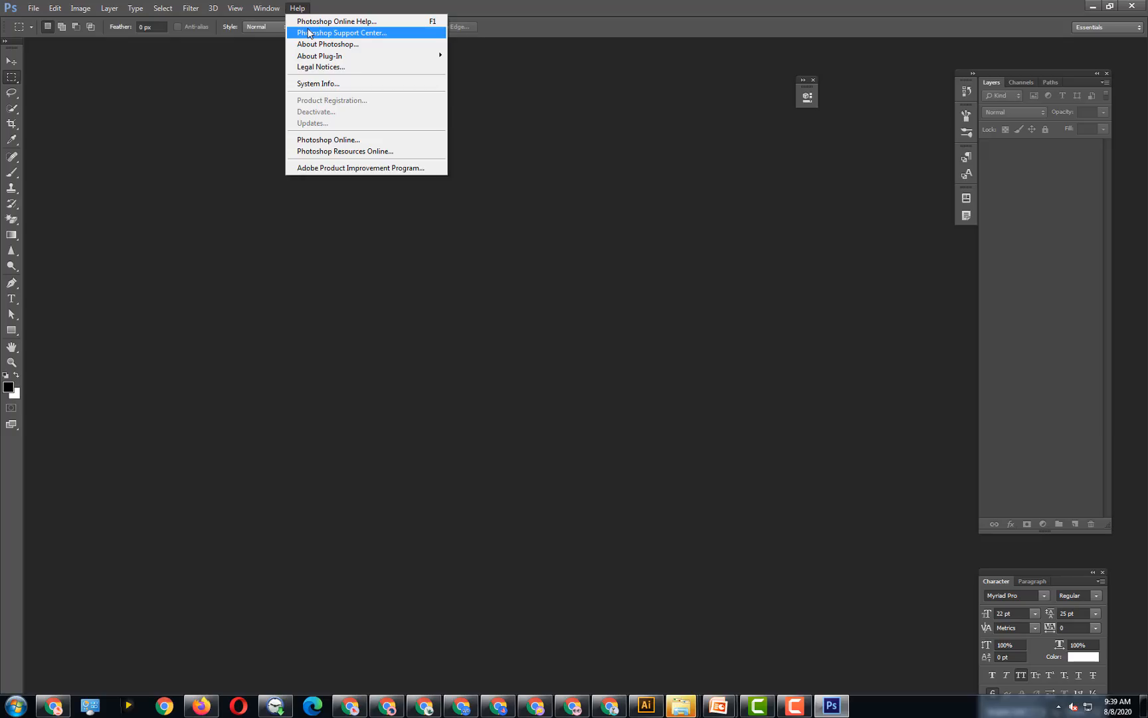
click(378, 2)
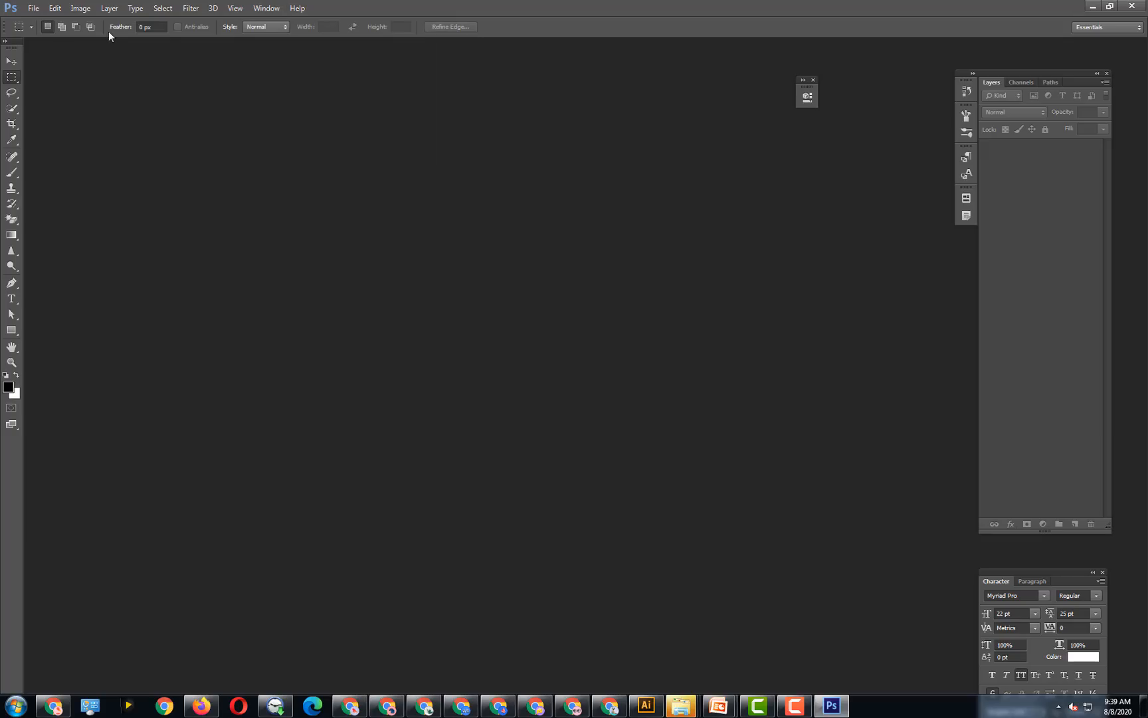
- Examine the Rectangular Marquee tool's options, including its tool presets, Feather setting and selection styles, keeping the style at Normal
click(31, 26)
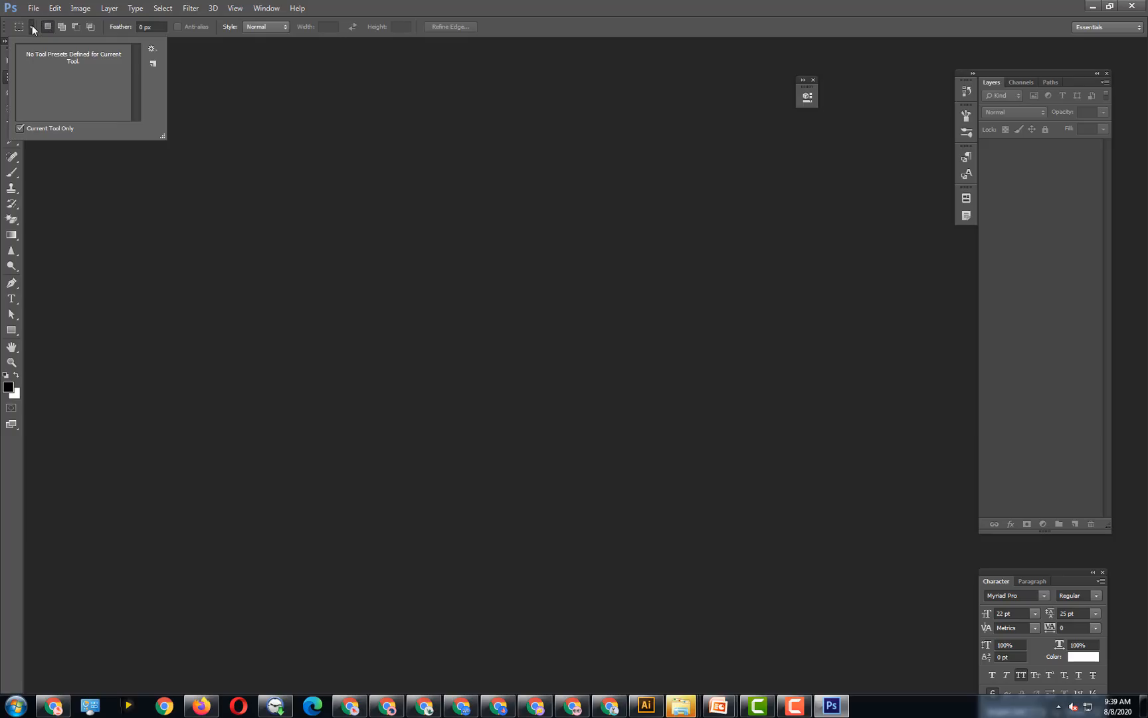
click(458, 2)
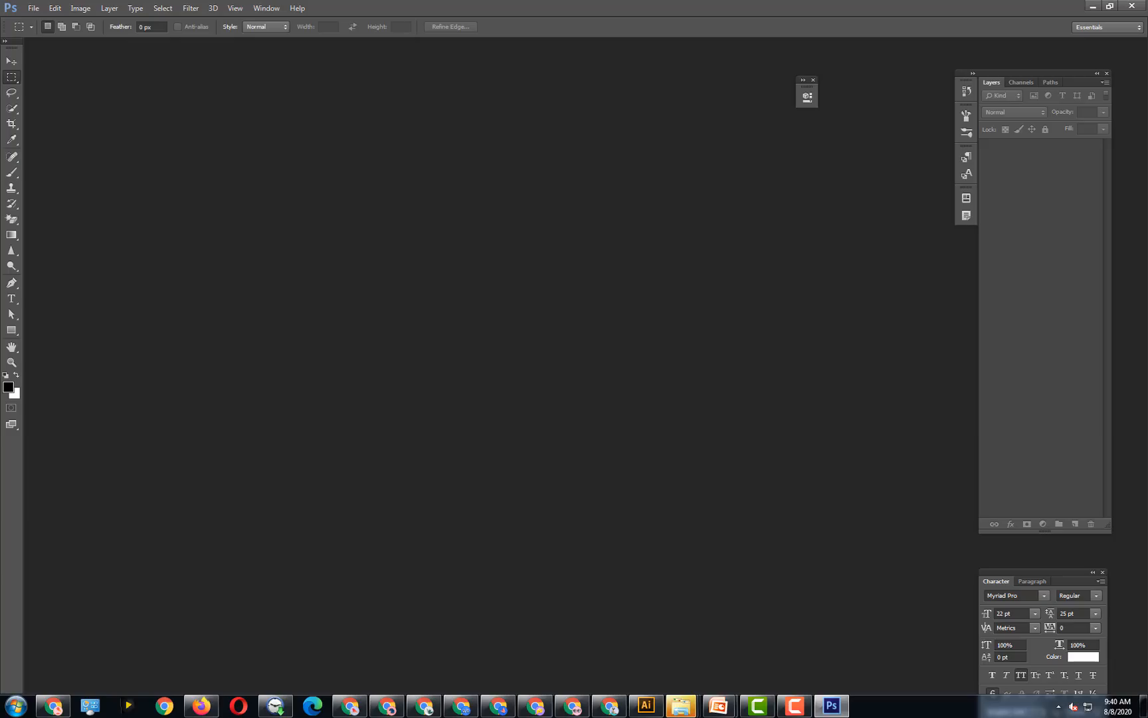
click(142, 30)
click(266, 27)
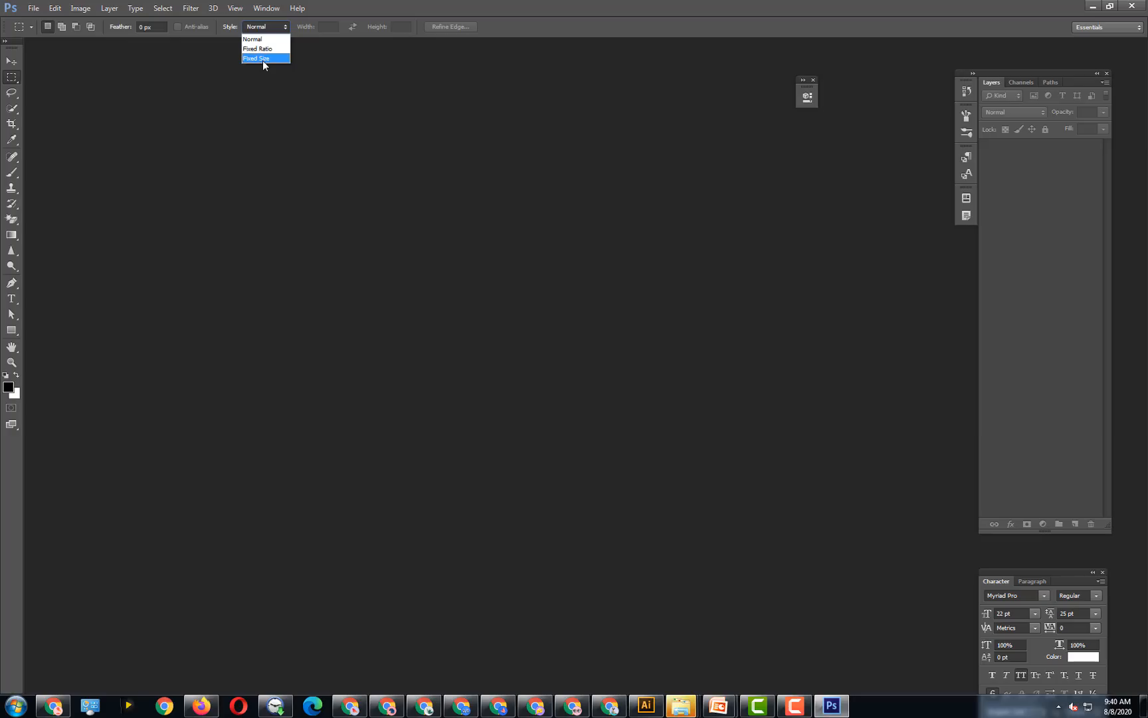
click(379, 2)
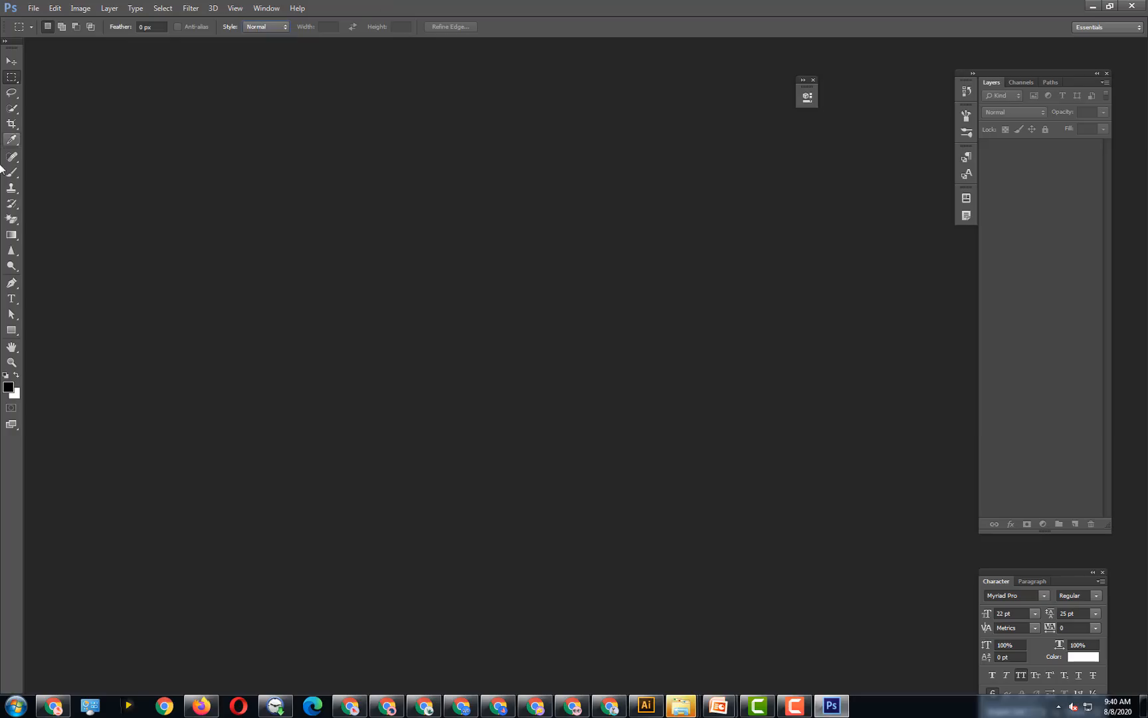
- Examine the Marquee tool variants, and switch to the Crop tool to view its ratio and size presets
click(10, 79)
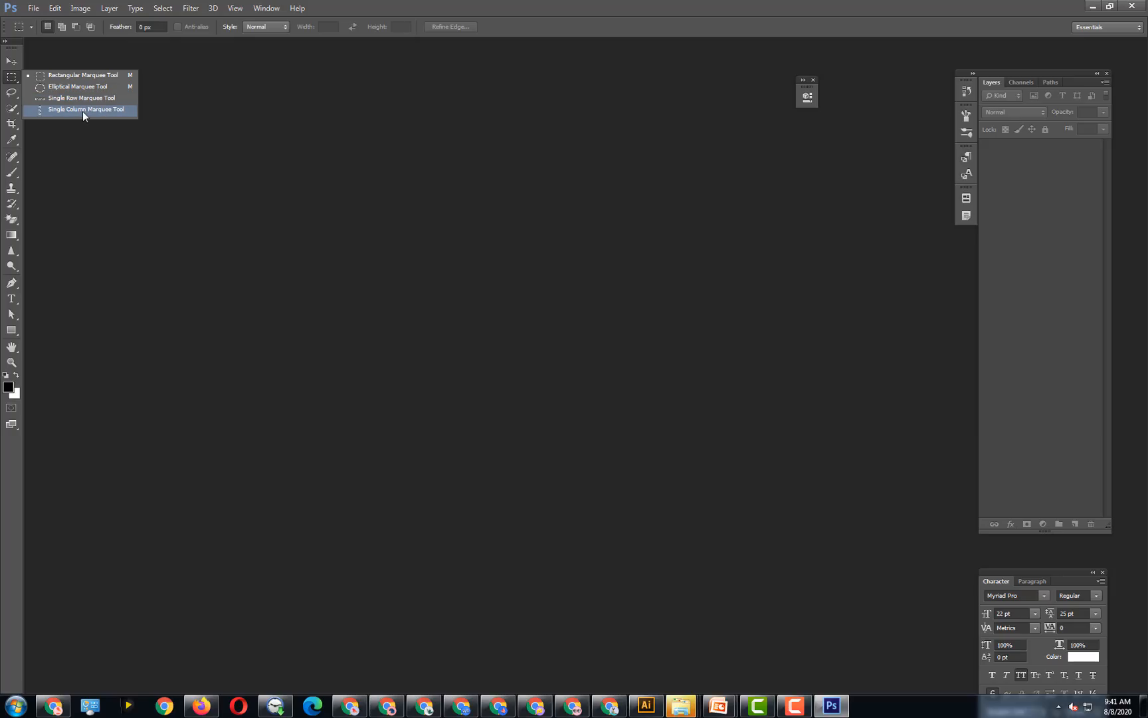
click(13, 122)
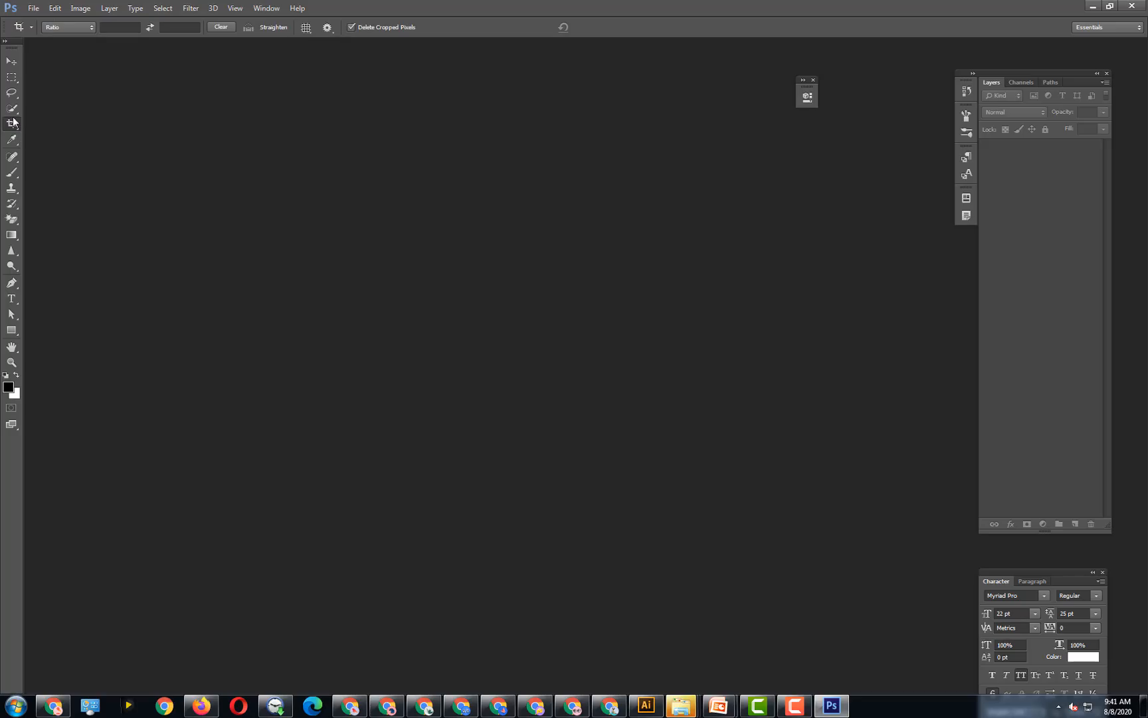
click(83, 27)
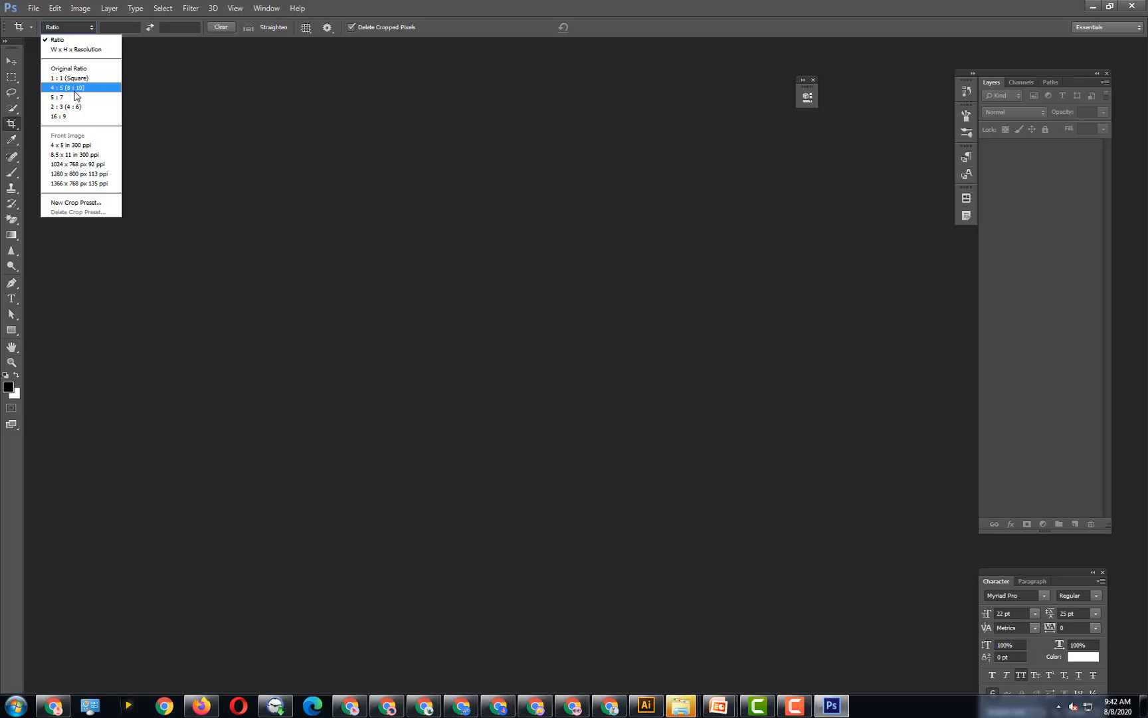
click(474, 4)
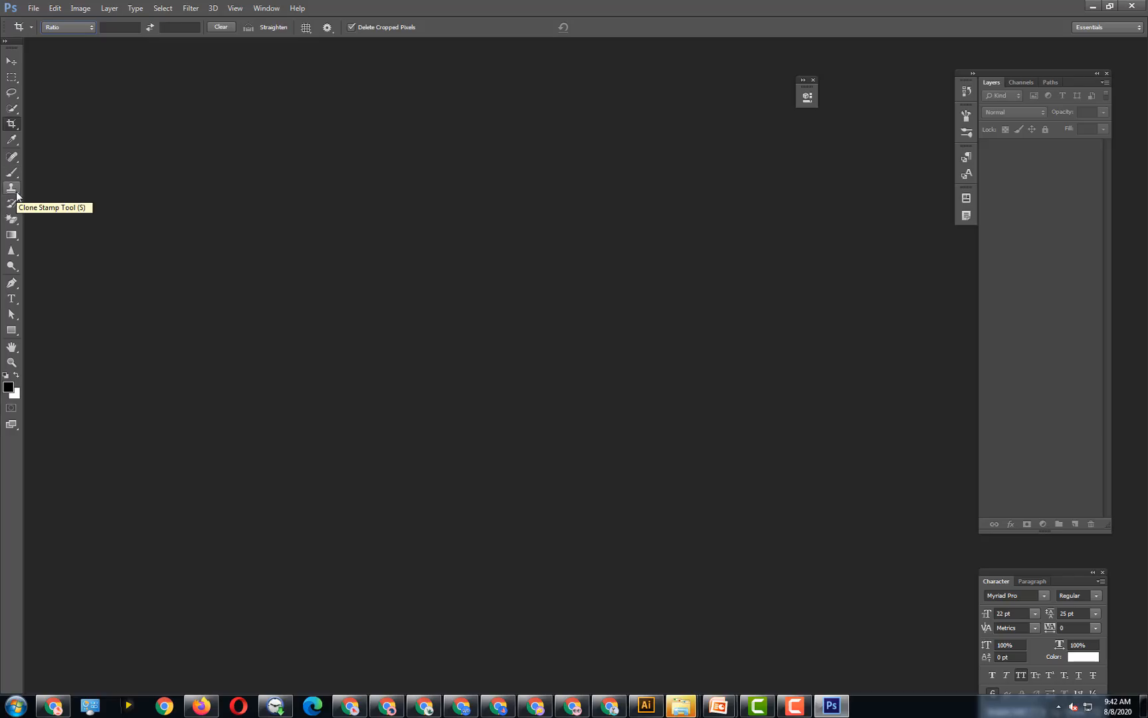
- Activate the Gradient tool, view its gradient presets, and set it to a radial gradient with the blend mode at Normal
click(11, 236)
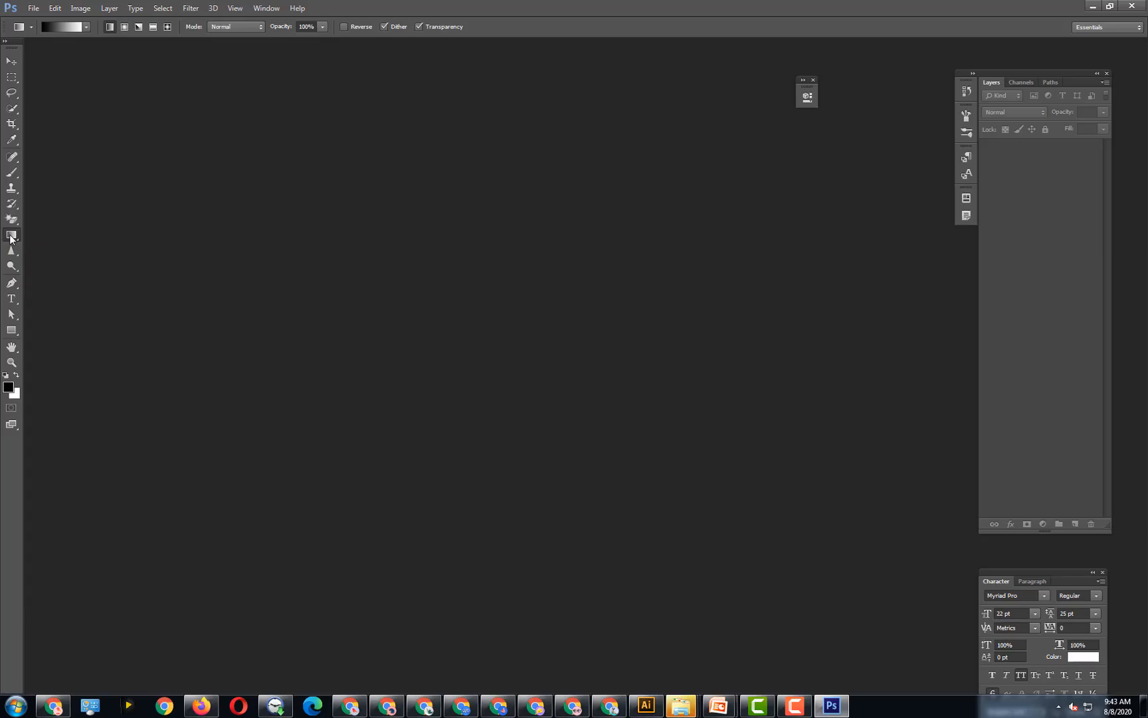
click(87, 26)
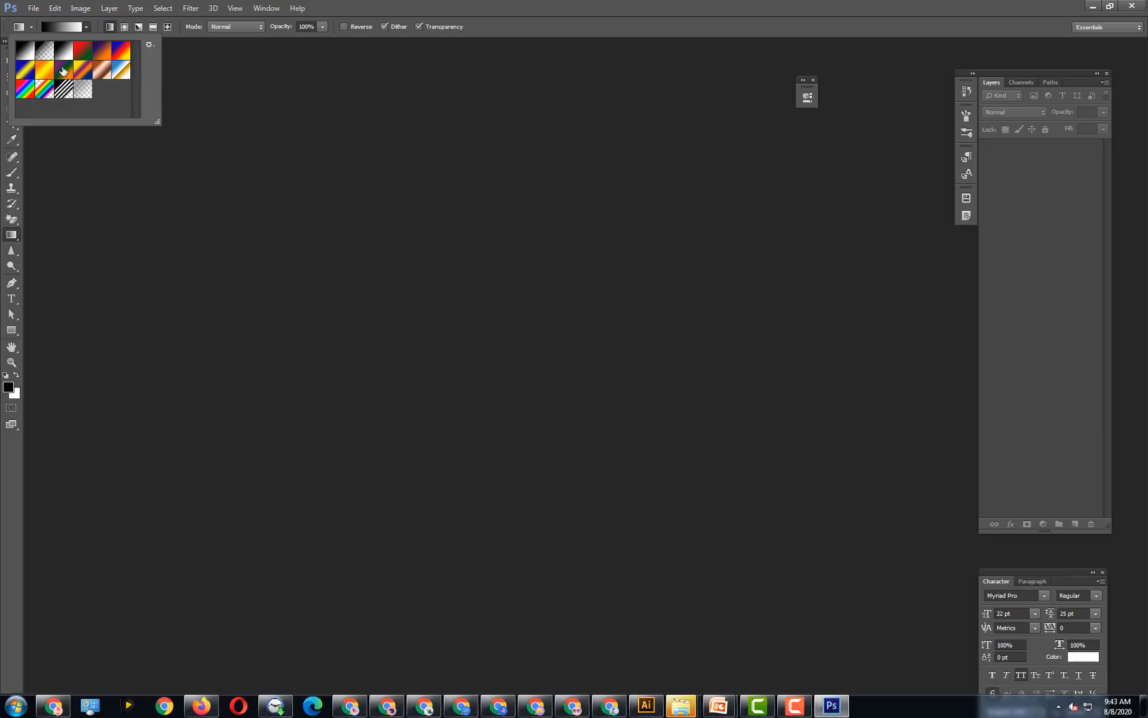
click(123, 29)
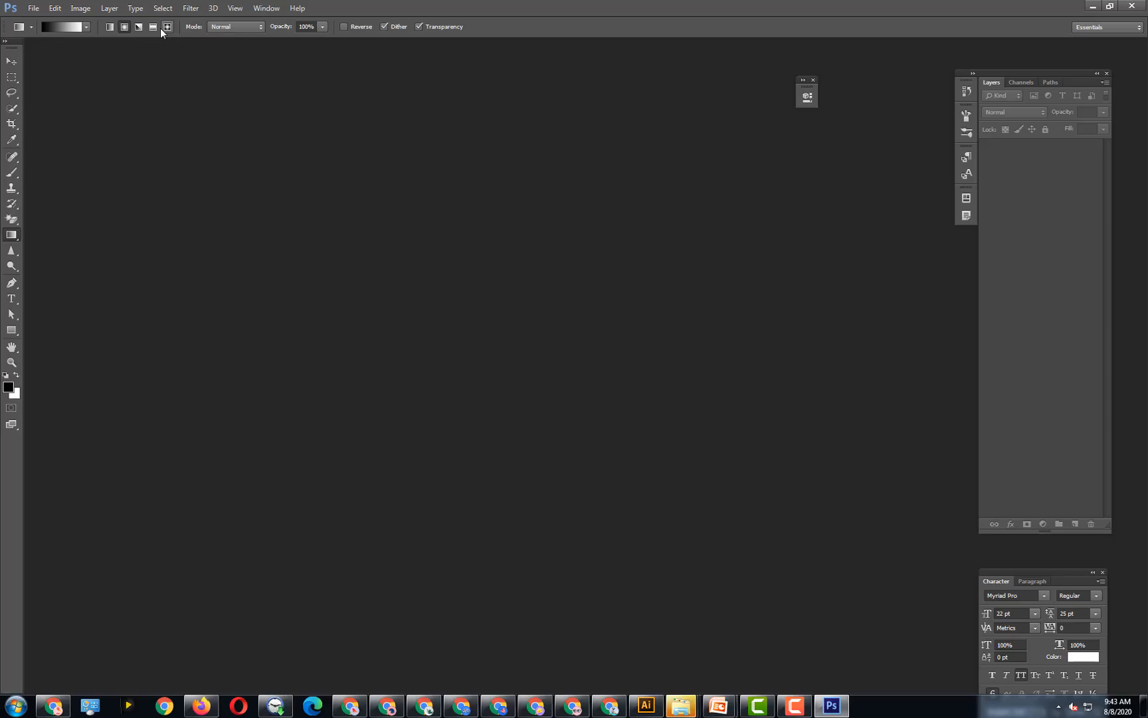
click(238, 25)
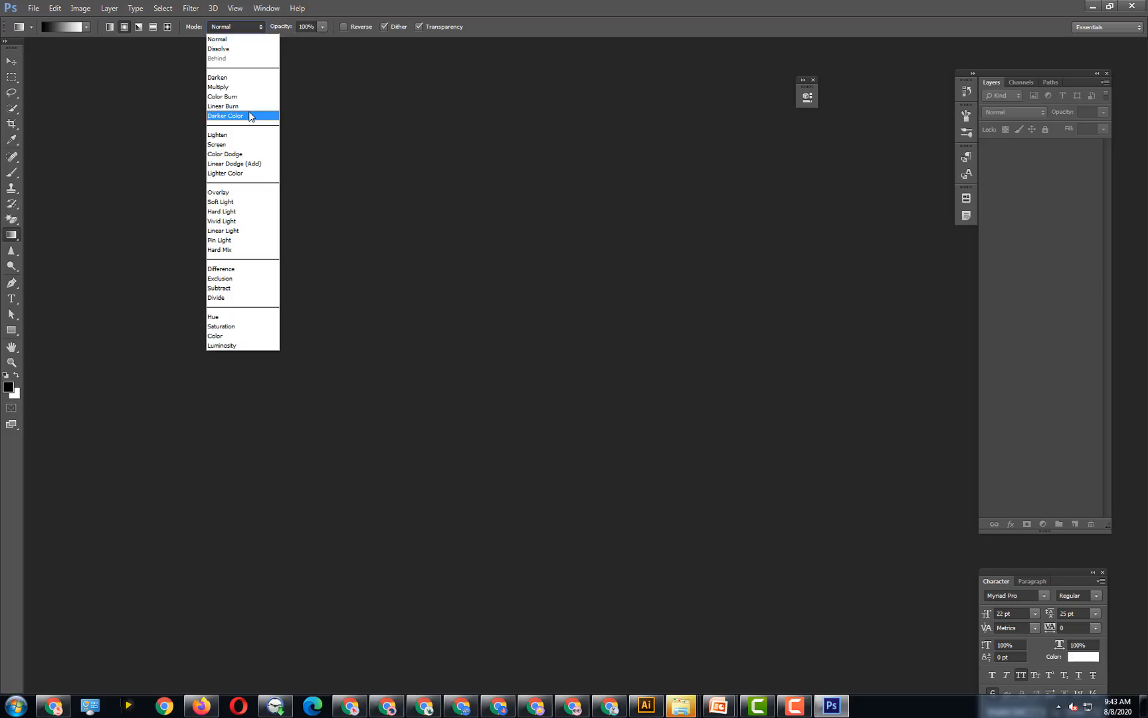
click(241, 38)
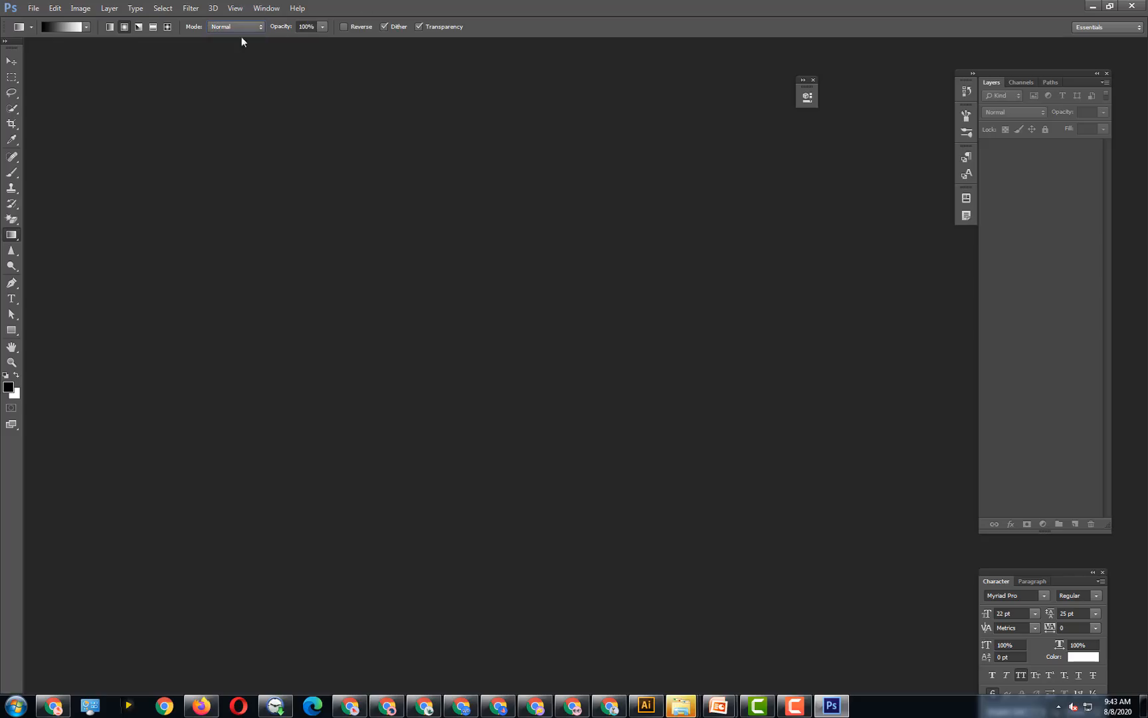
- Activate the Sharpen tool to view its options, and switch to the Dodge tool to view its Burn and Sponge variants
click(13, 251)
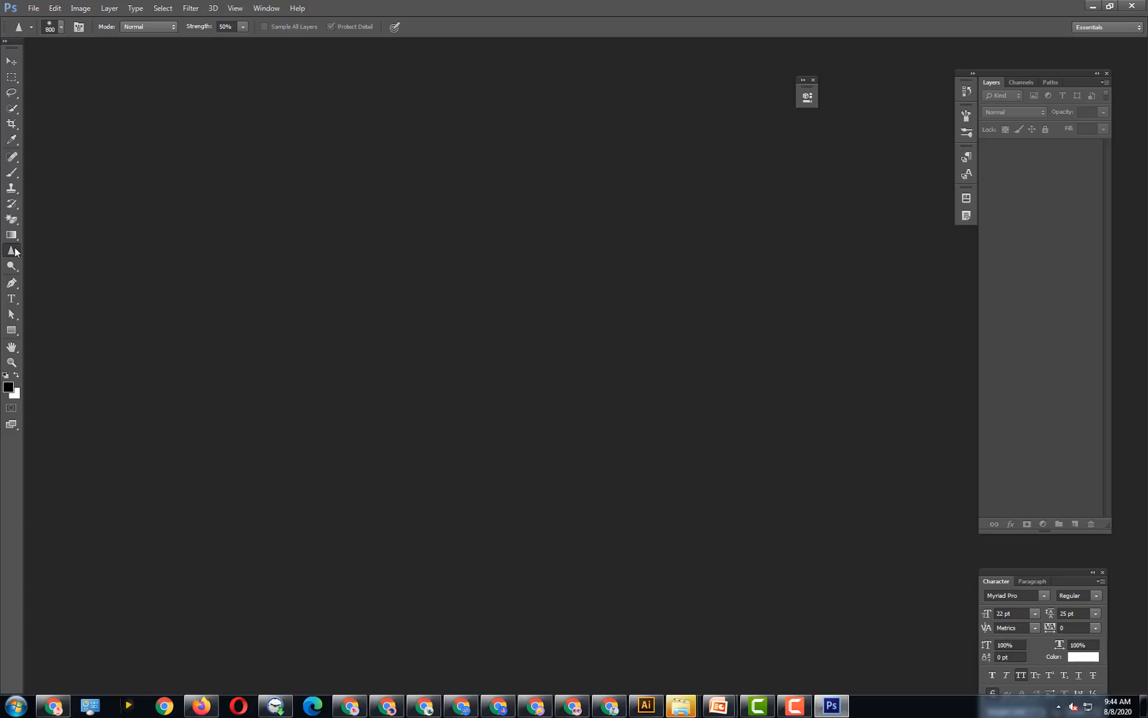
click(10, 266)
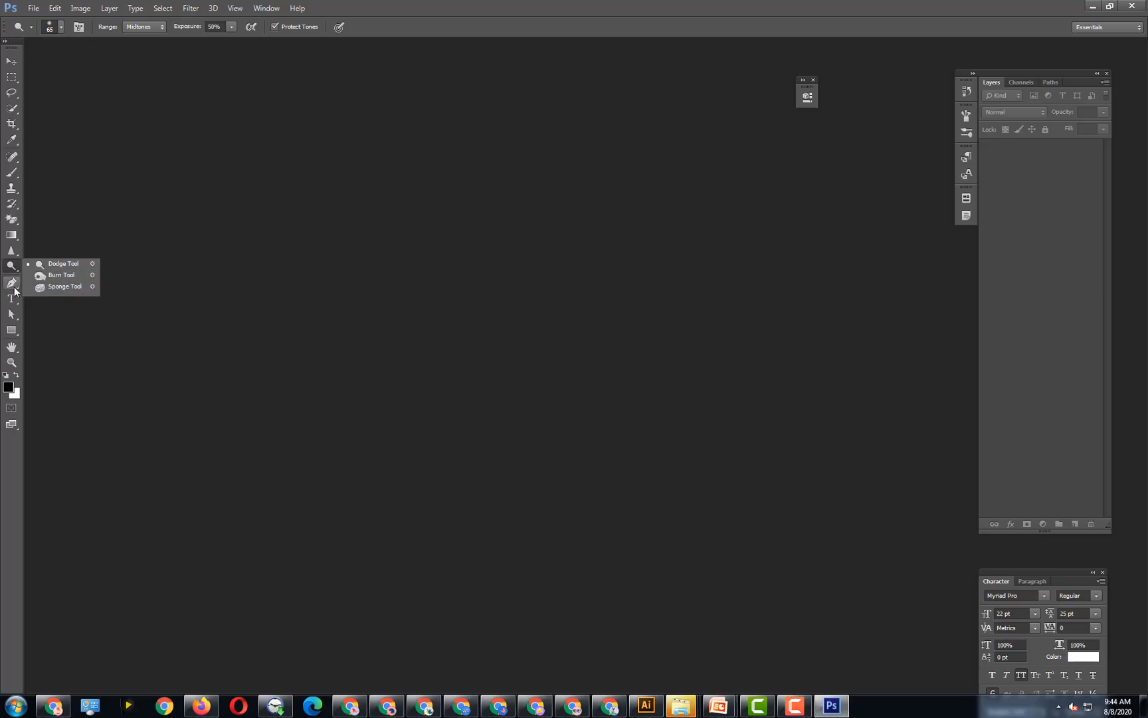
click(478, 3)
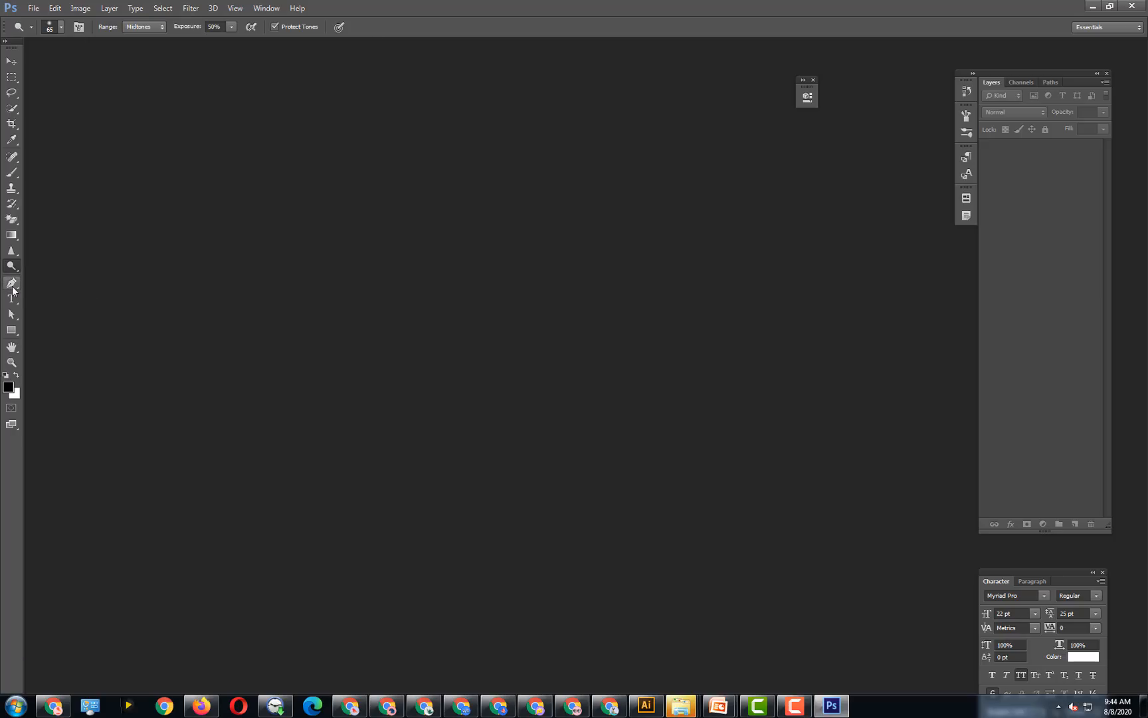
- Activate the Pen tool and examine its variants, including the Freeform Pen, anchor point and Convert Point tools
click(13, 288)
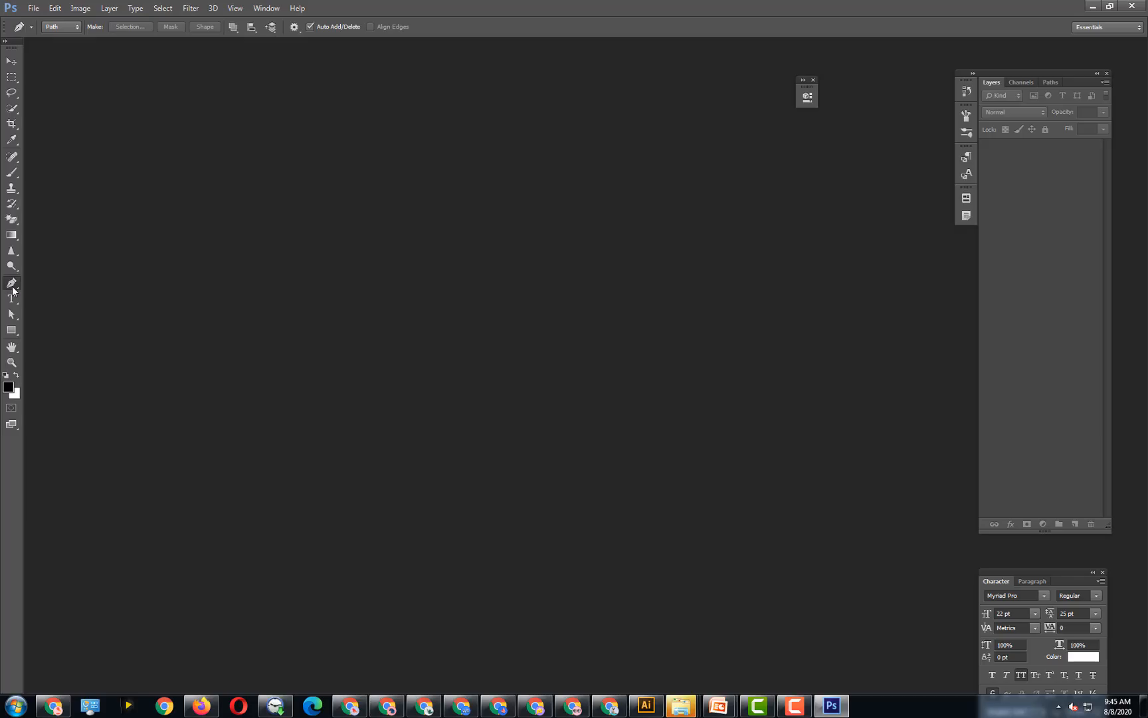
right_click(13, 290)
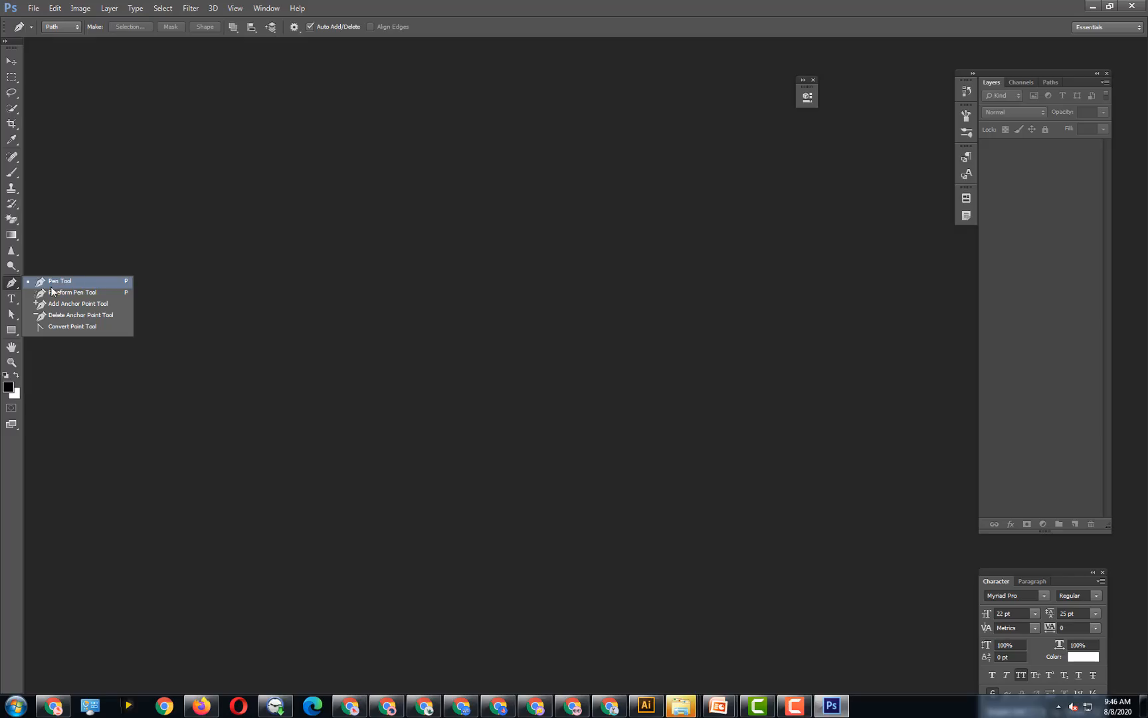
click(131, 171)
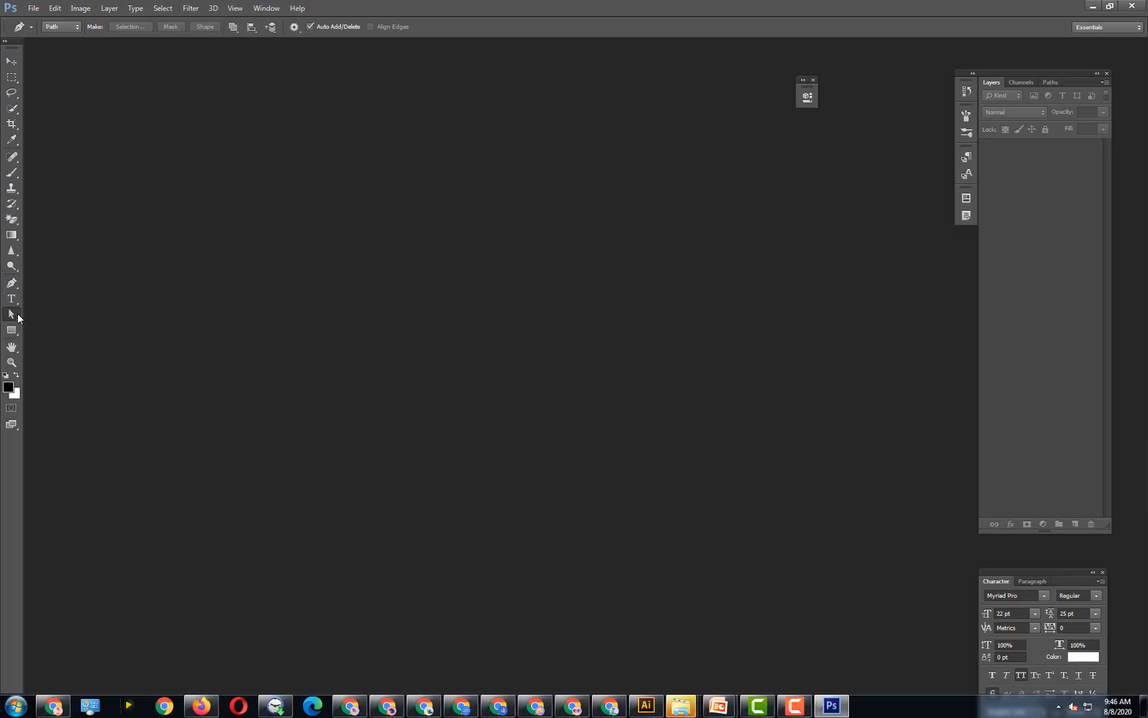
- Examine the Path Selection and Direct Selection tools, and activate the Rectangle tool to view the other shape tools
click(11, 314)
click(11, 314)
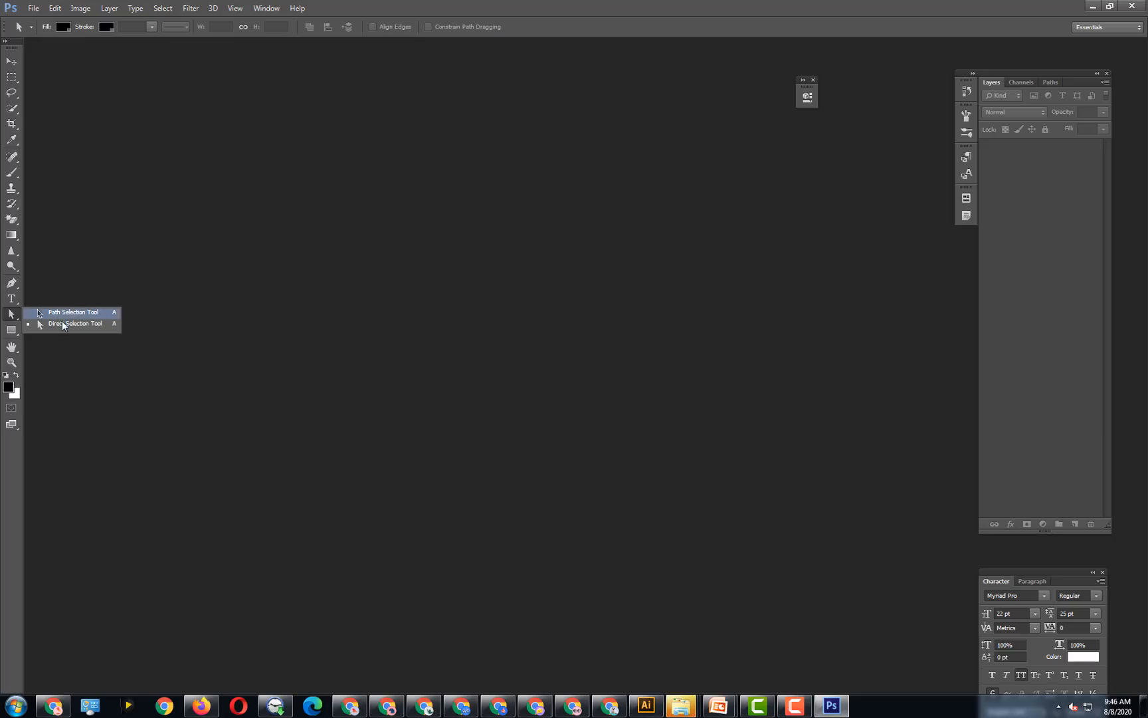
click(10, 330)
click(11, 331)
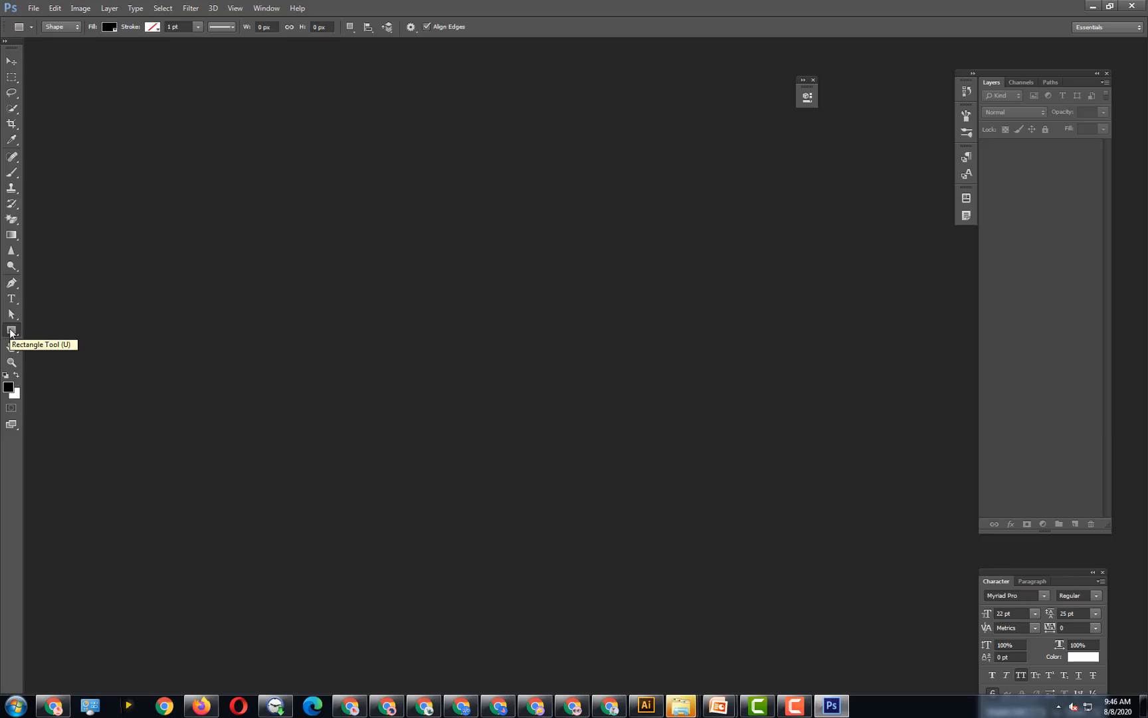
right_click(11, 332)
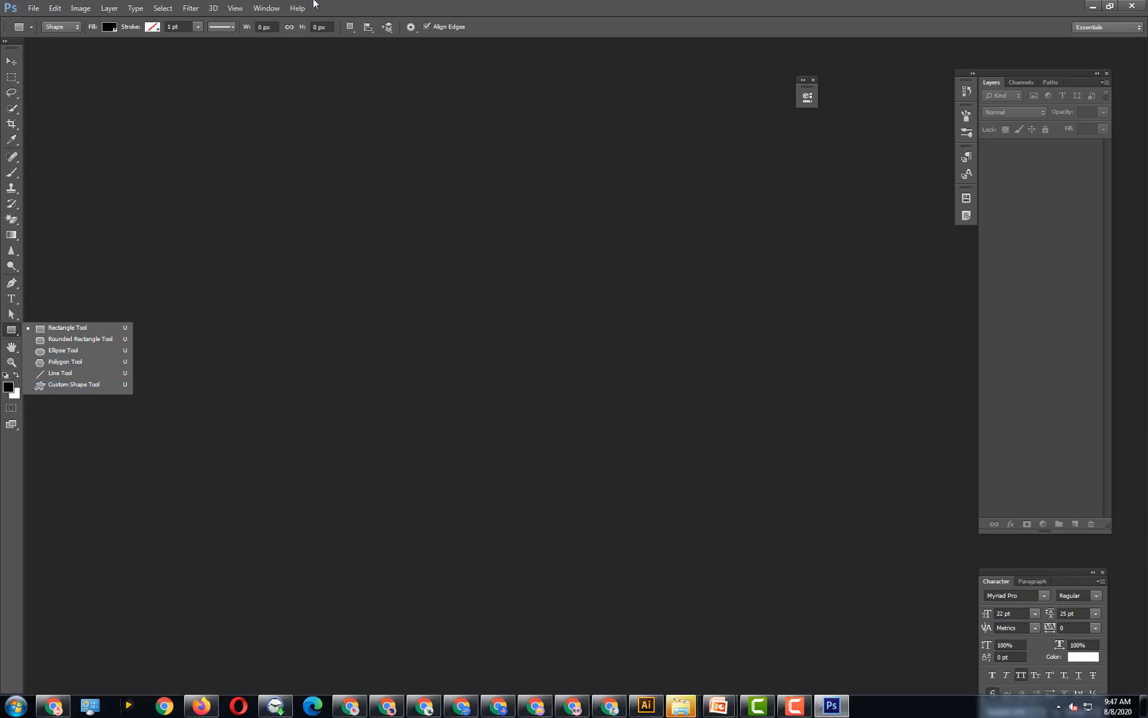
- View the Hand tool's variants, including the Rotate View tool, and activate the Zoom tool
click(384, 2)
click(18, 347)
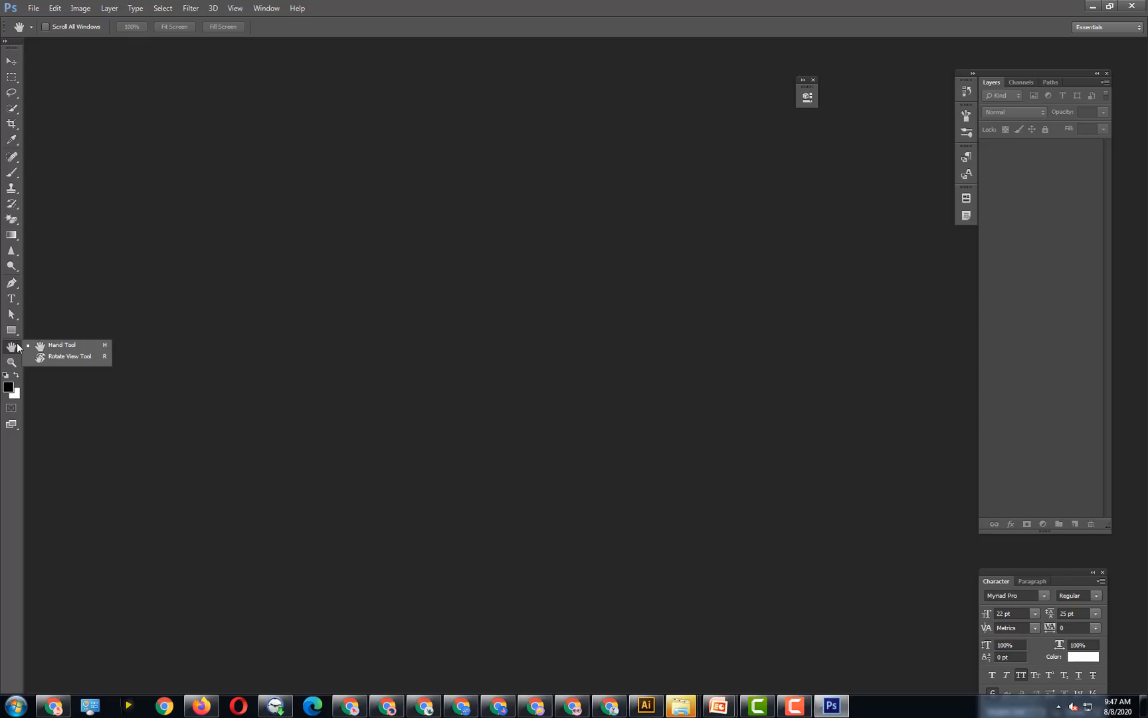
click(12, 363)
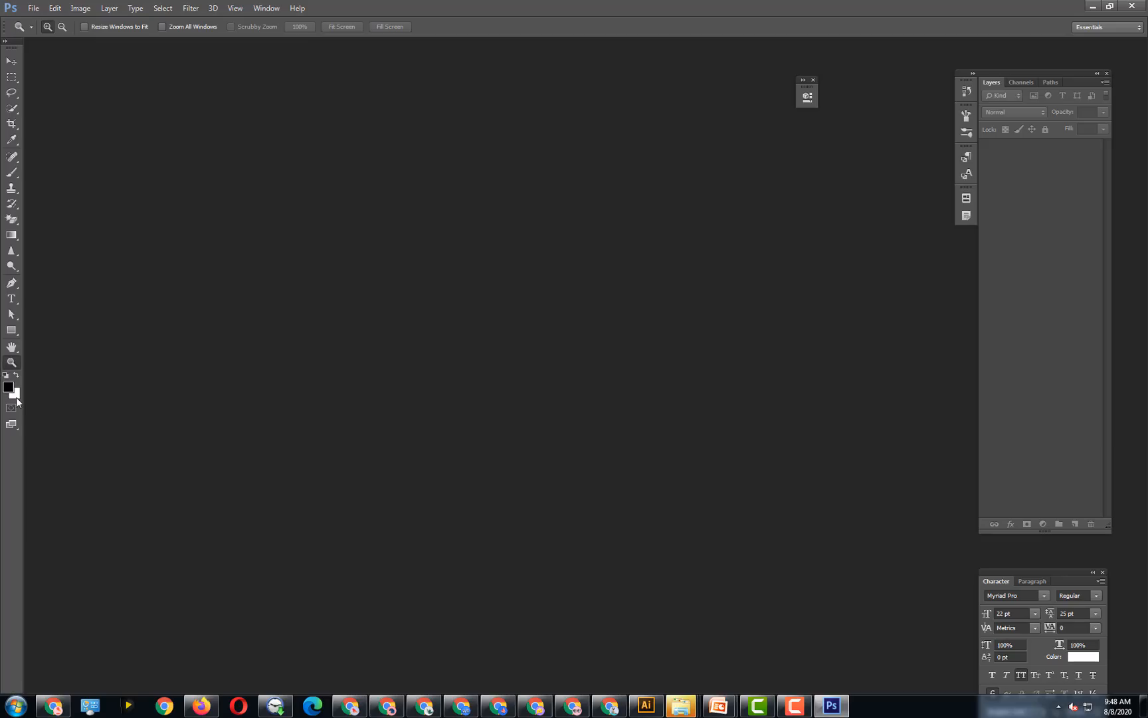
- View the color picker for the background color, move it nearer the middle of the workspace, and cancel it
click(15, 394)
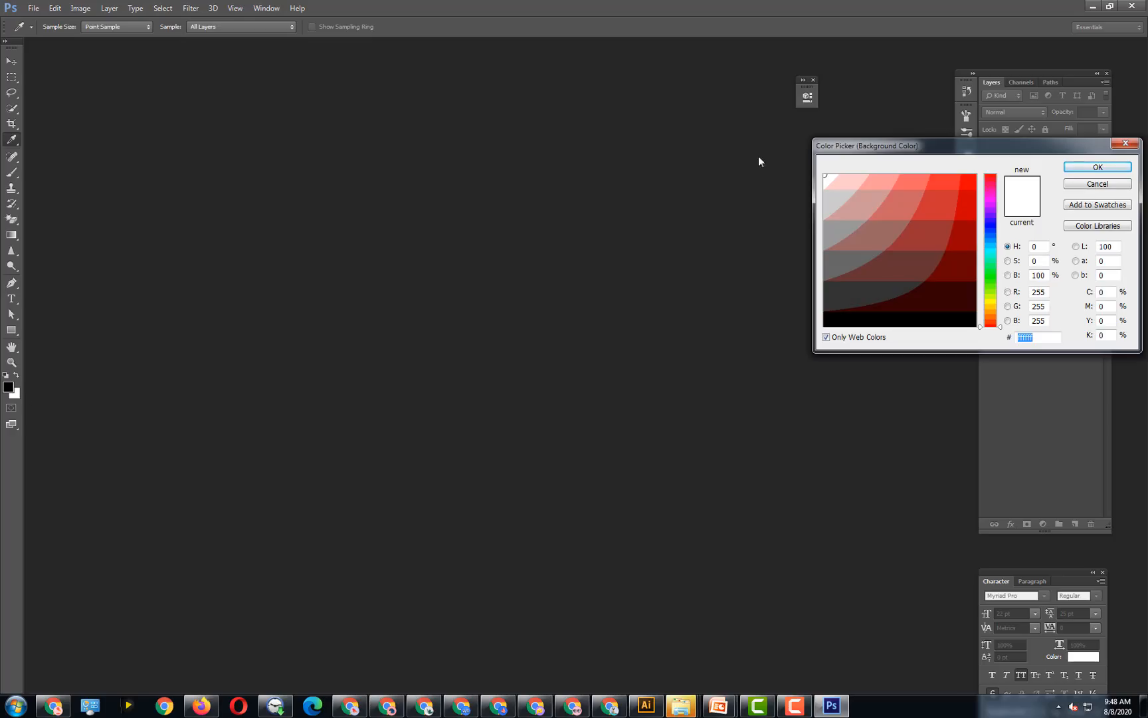
drag(899, 146, 654, 194)
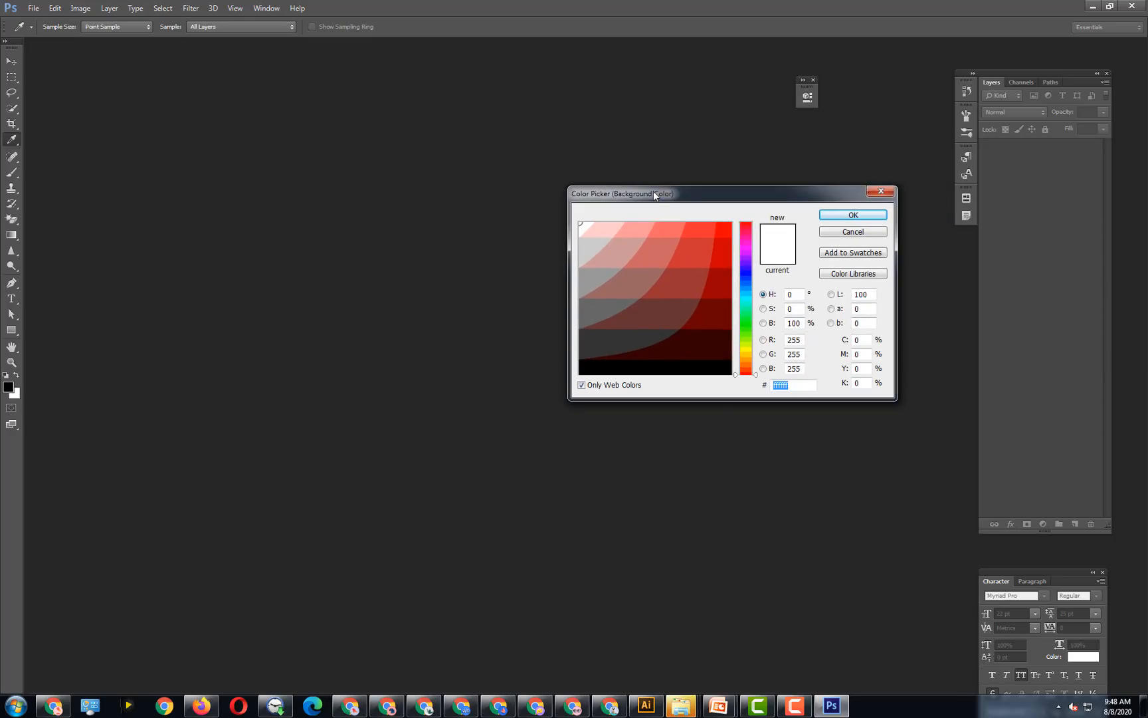
click(832, 232)
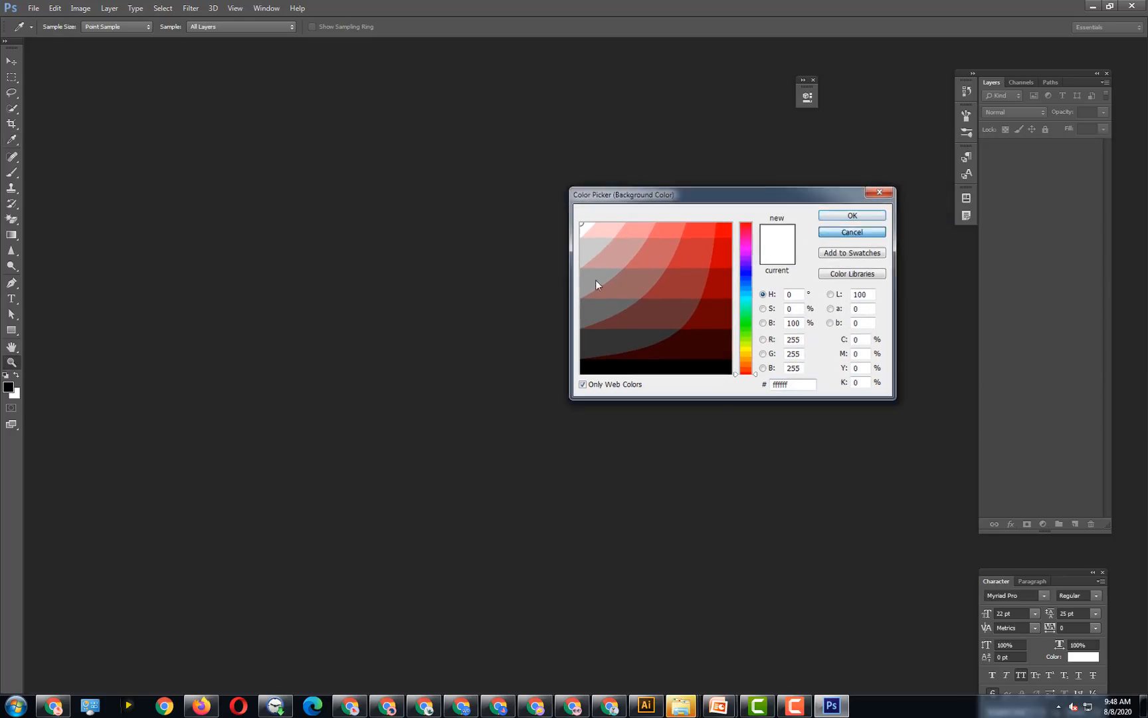
- Try blue, green and orange hues in the foreground color picker, cancel it, and keep the Zoom tool active
click(6, 390)
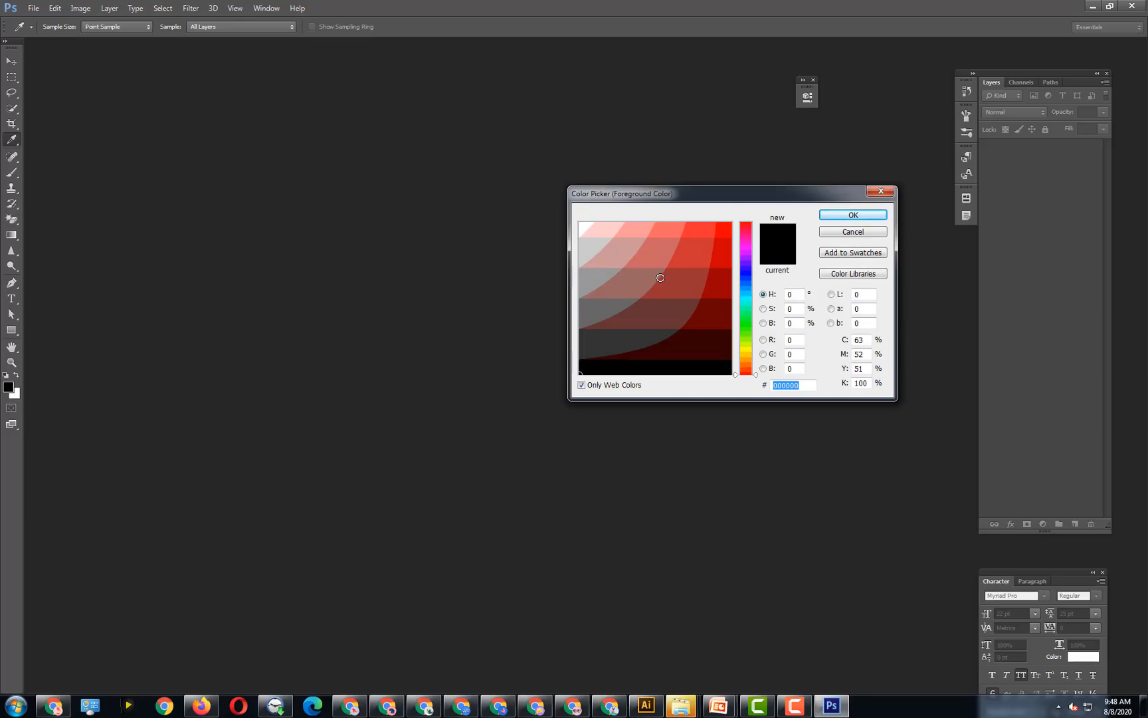
drag(717, 199, 484, 242)
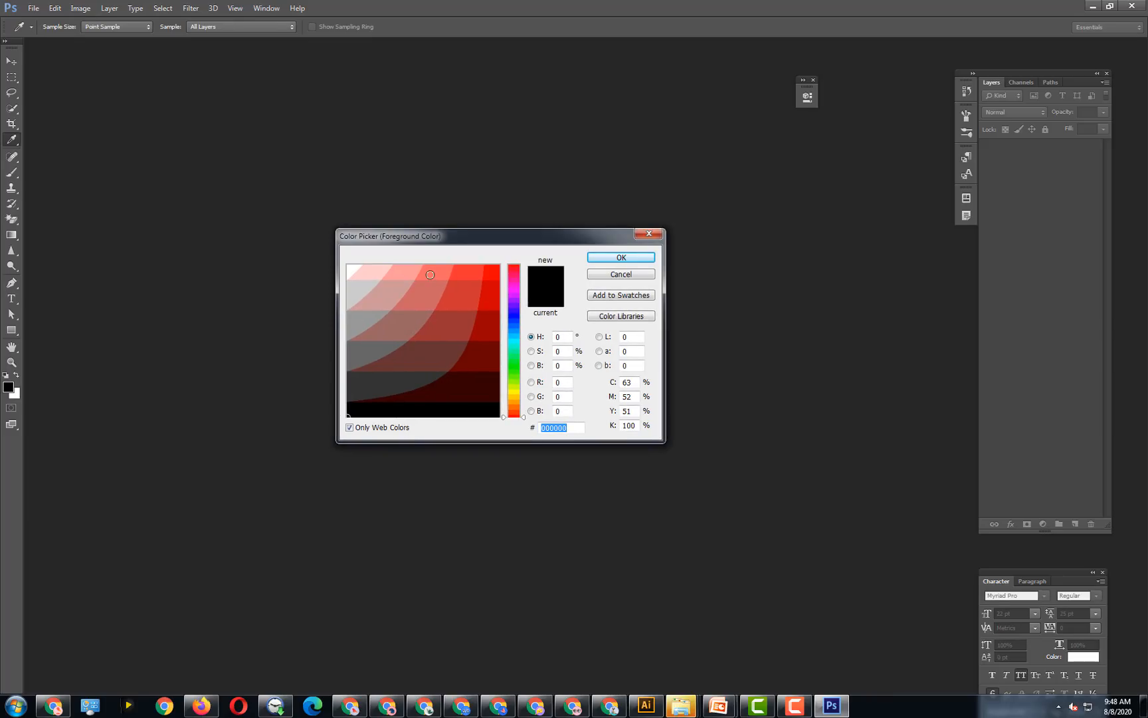
click(430, 274)
click(509, 311)
click(486, 299)
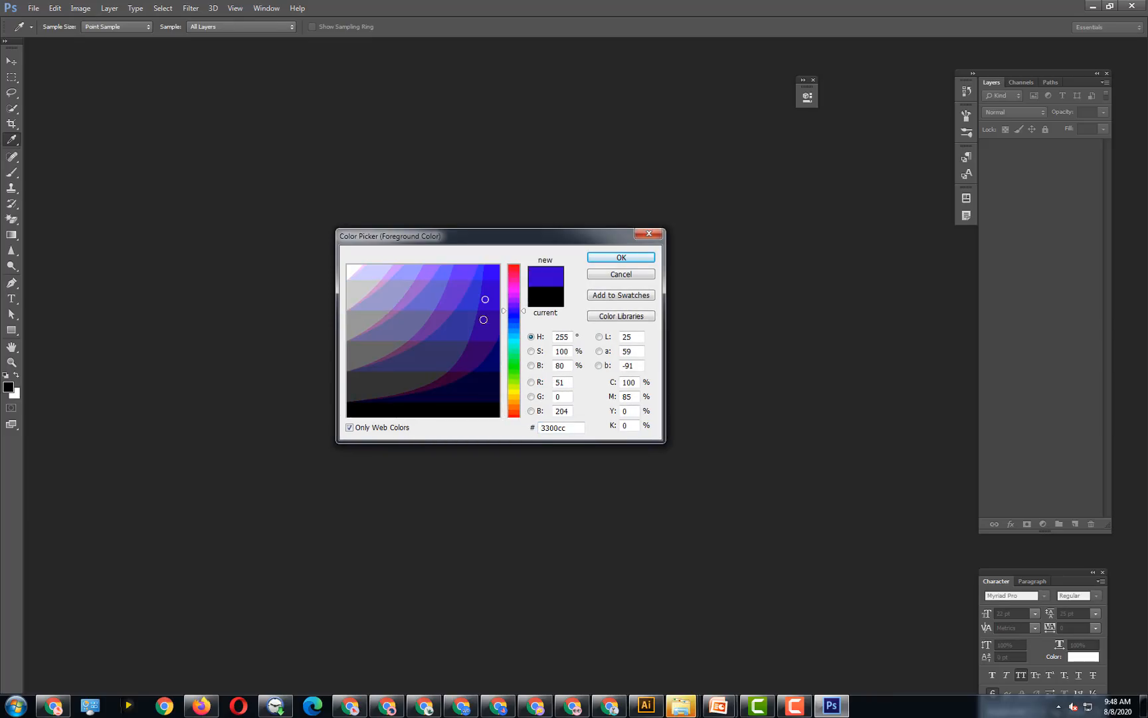
click(513, 322)
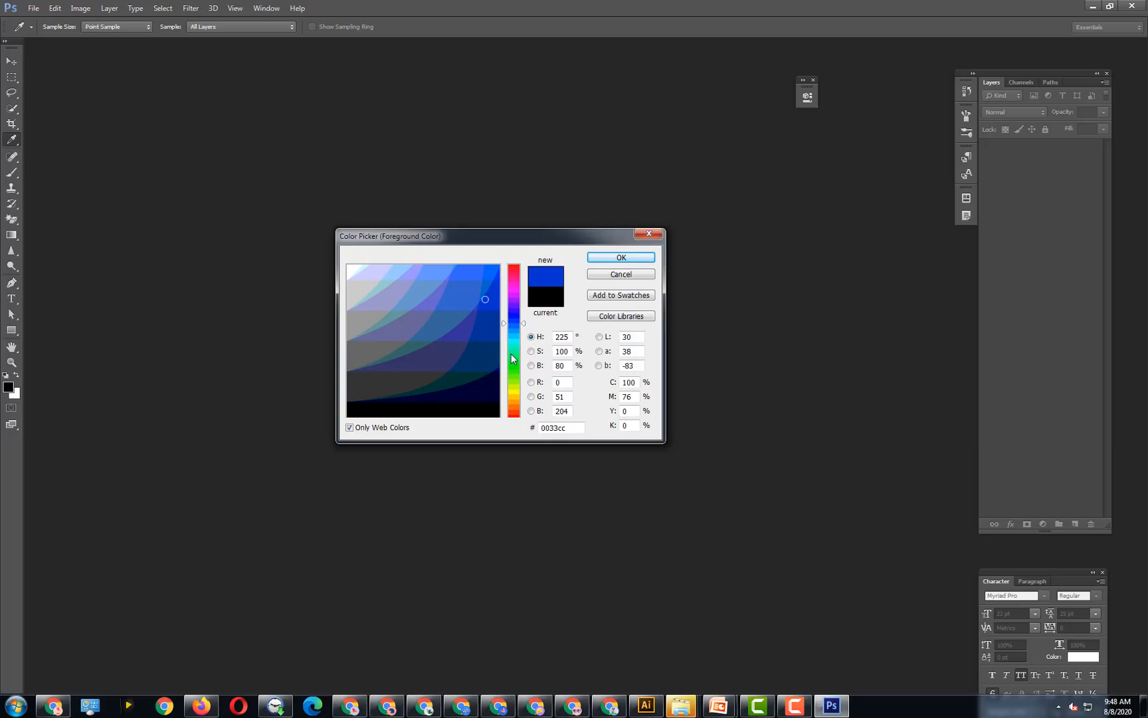
click(512, 356)
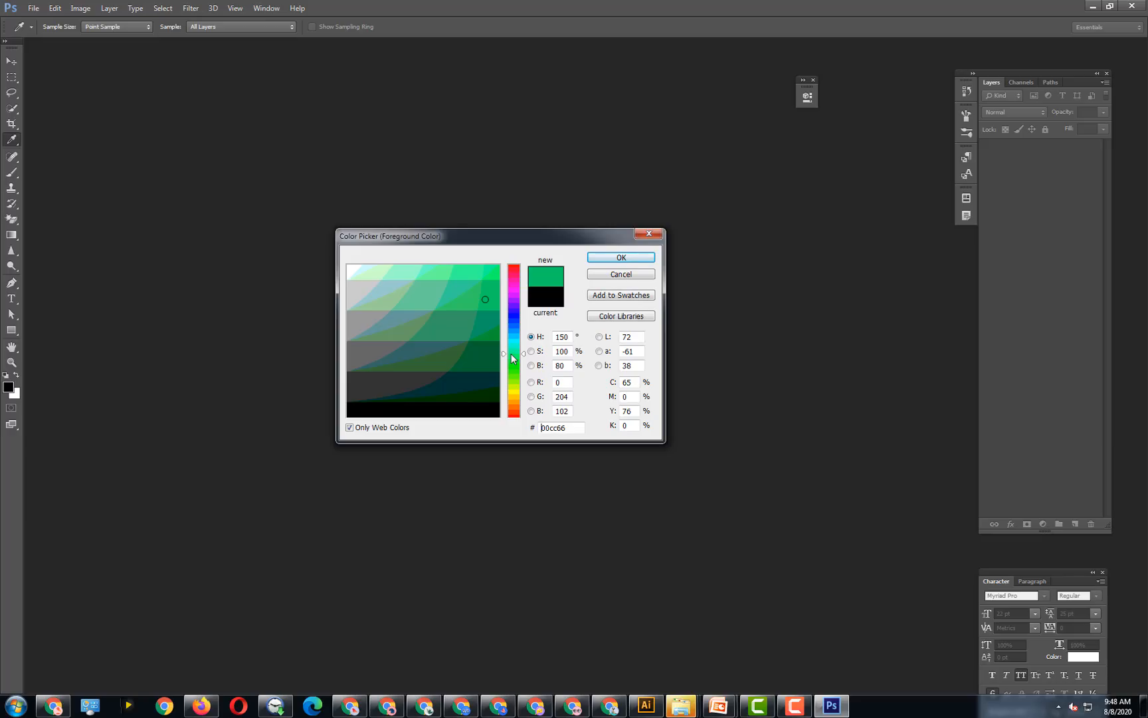
click(512, 399)
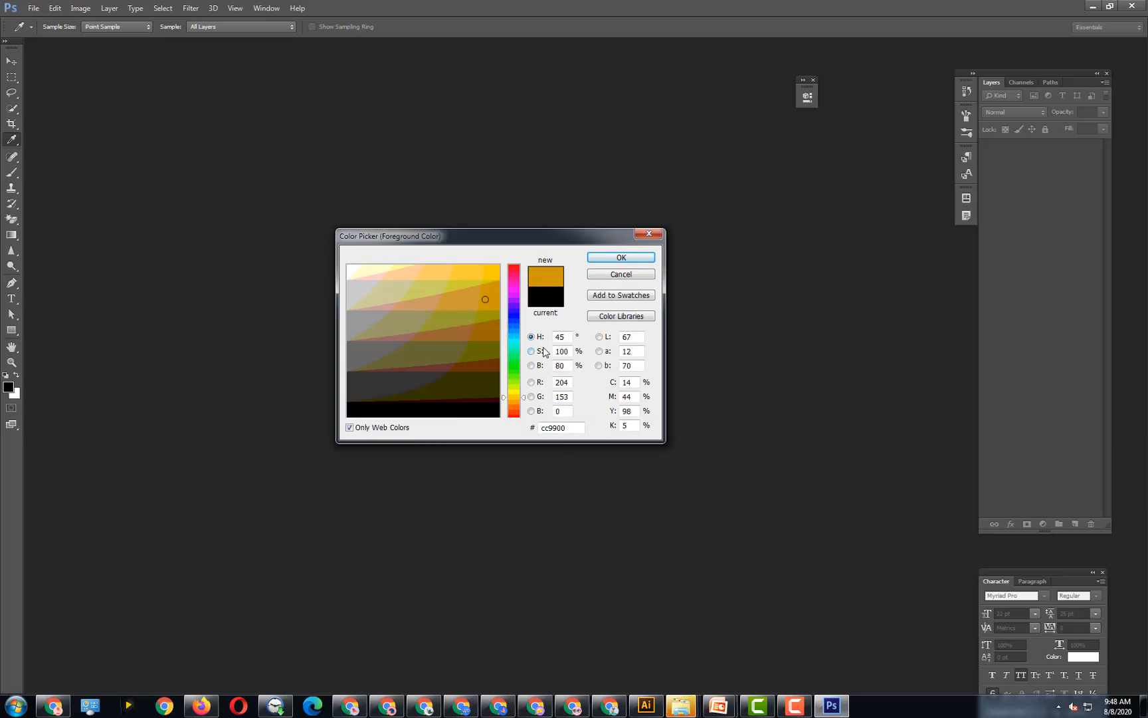
click(618, 273)
key(z)
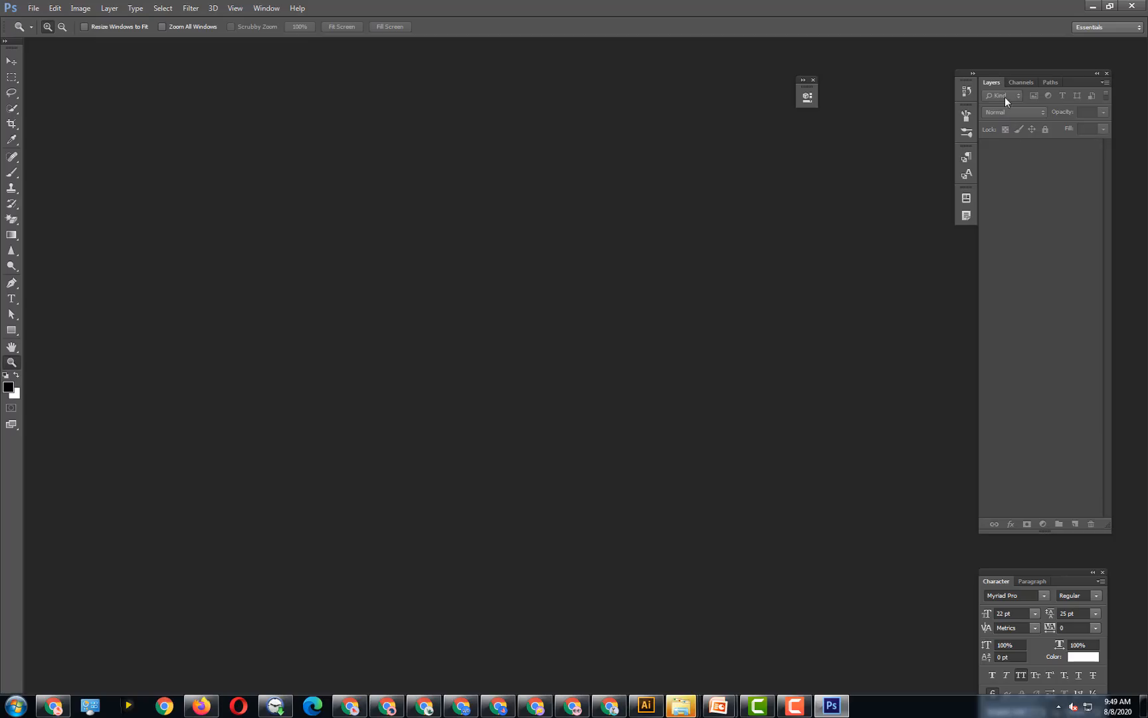
- Bring up the Channels panel and the Paths panel in the Layers panel group
click(1021, 86)
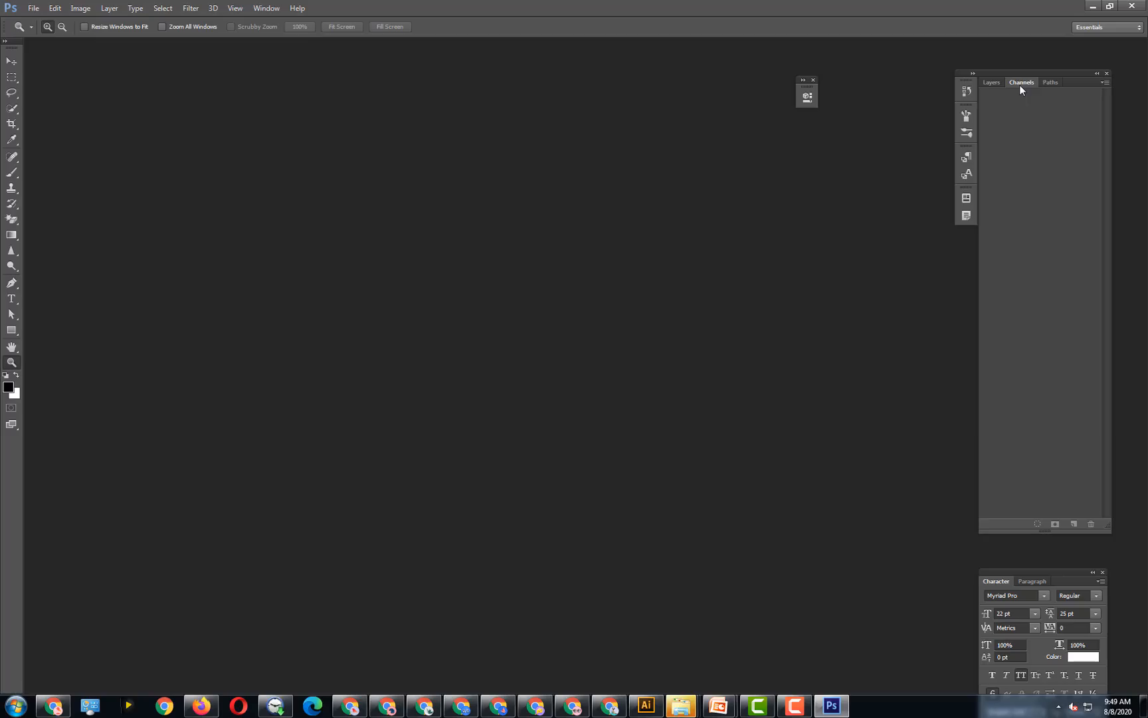
click(1050, 82)
- Examine the Character panel's font list and the Paragraph panel, and place their floating group over the lower part of the Paths panel
drag(1061, 569, 735, 396)
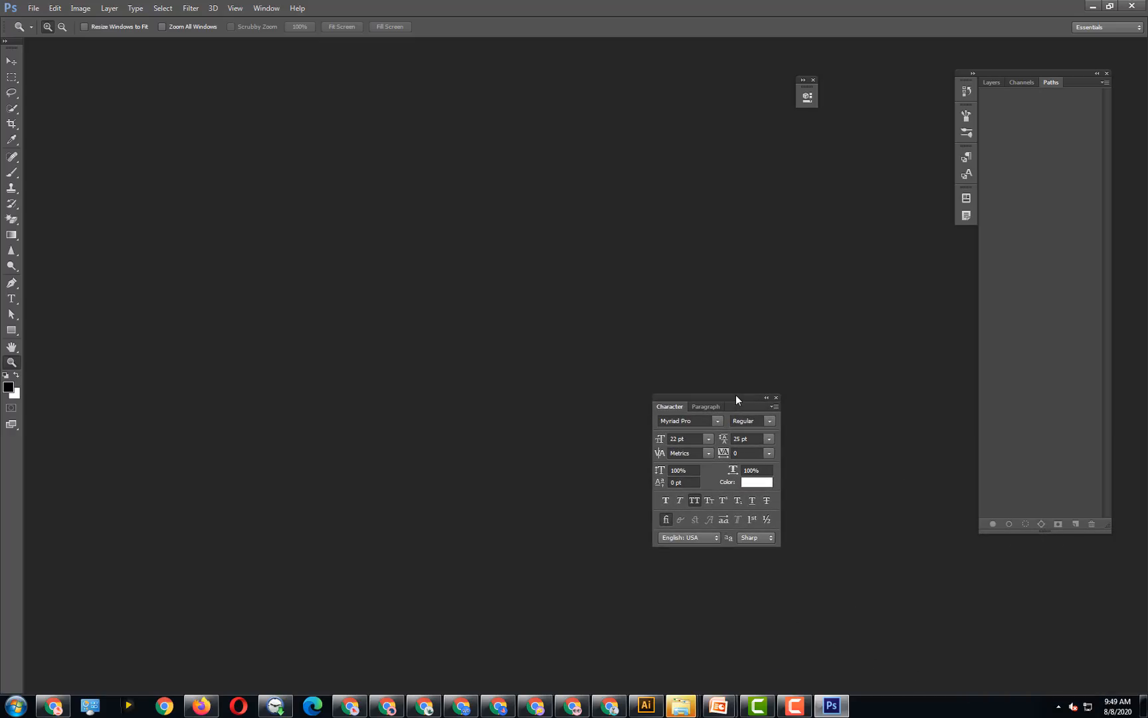
click(717, 421)
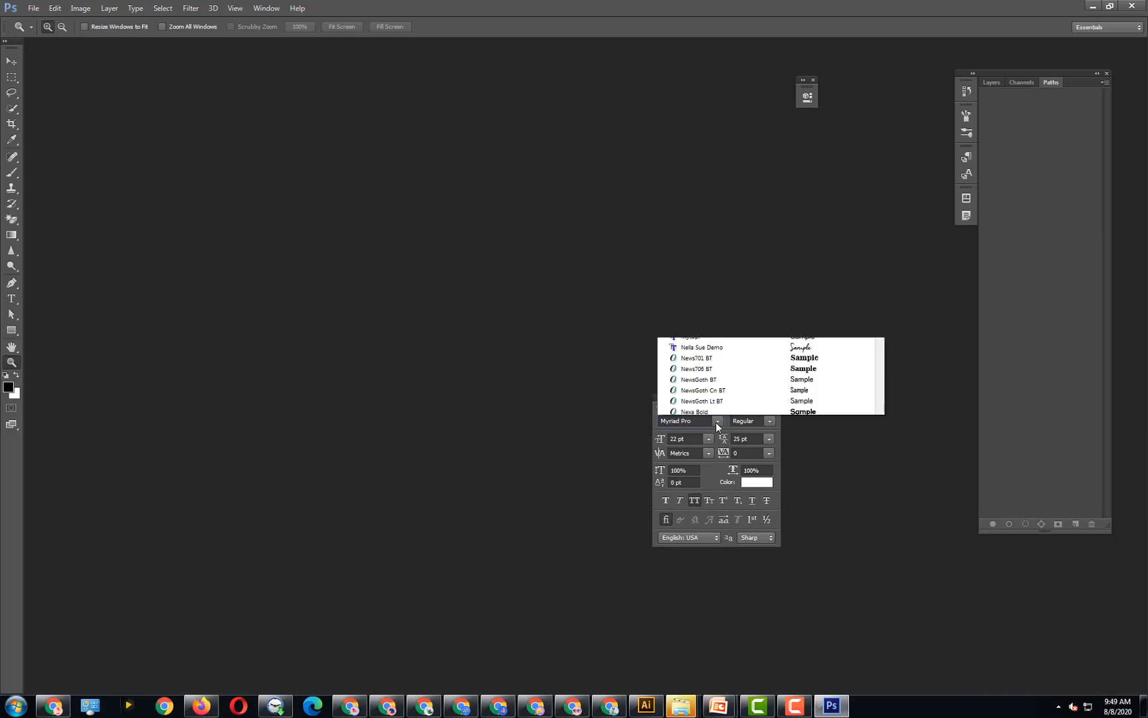
click(717, 421)
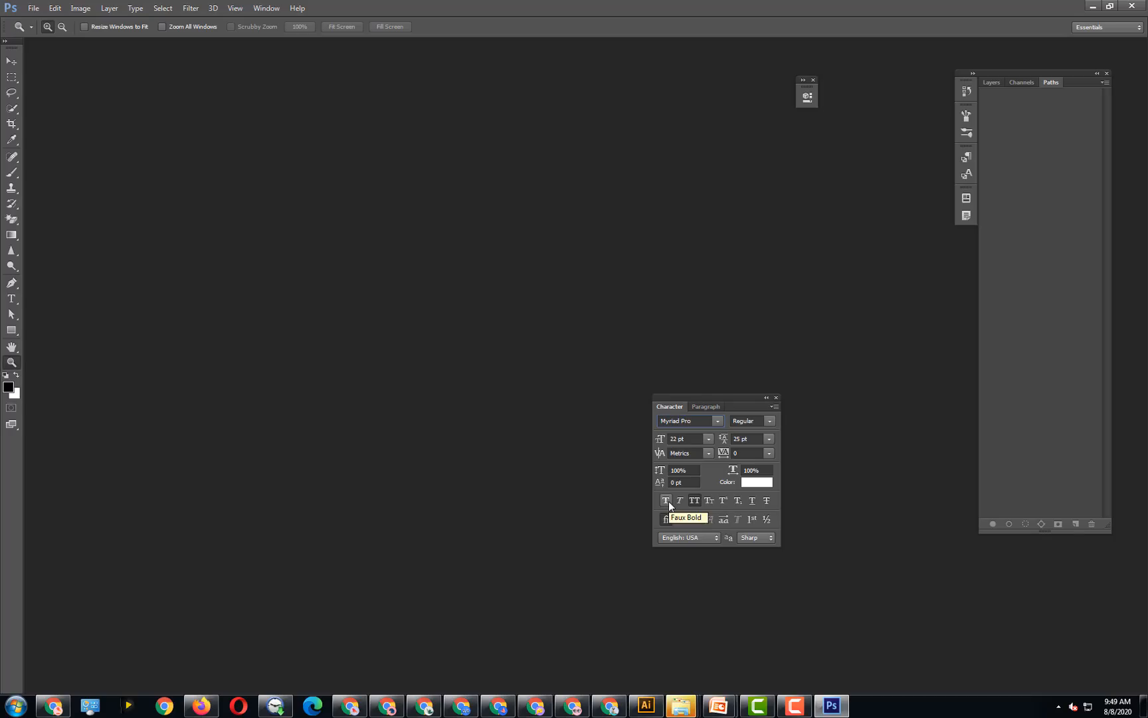
click(708, 404)
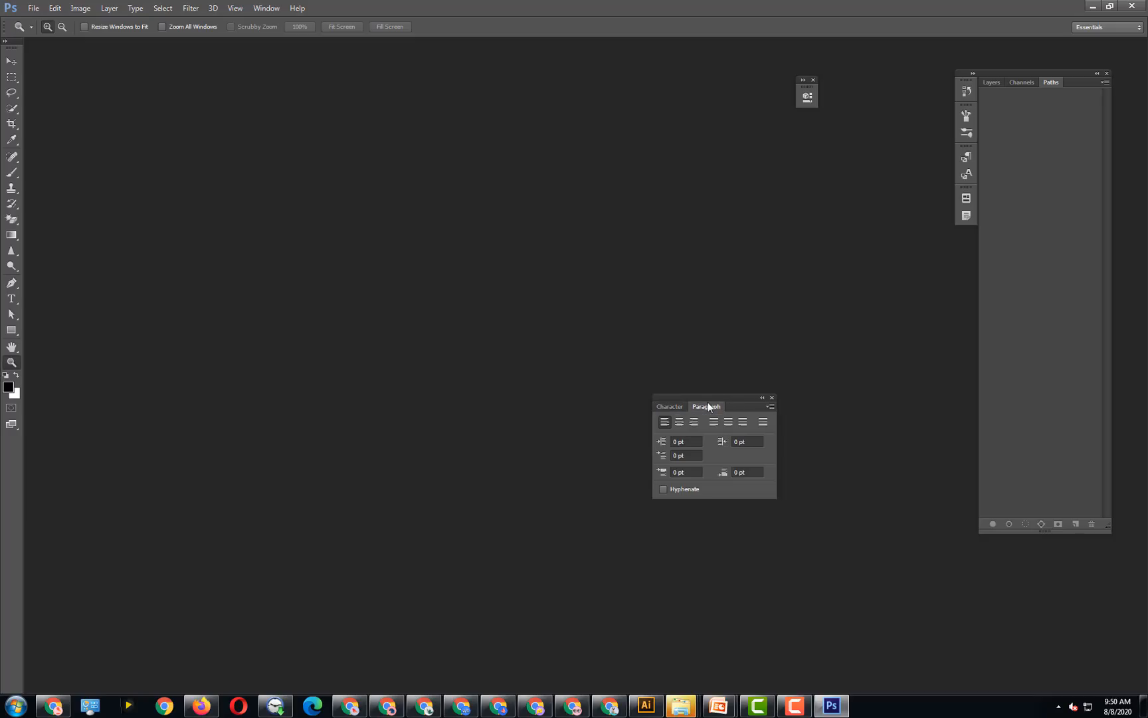
drag(742, 399, 753, 336)
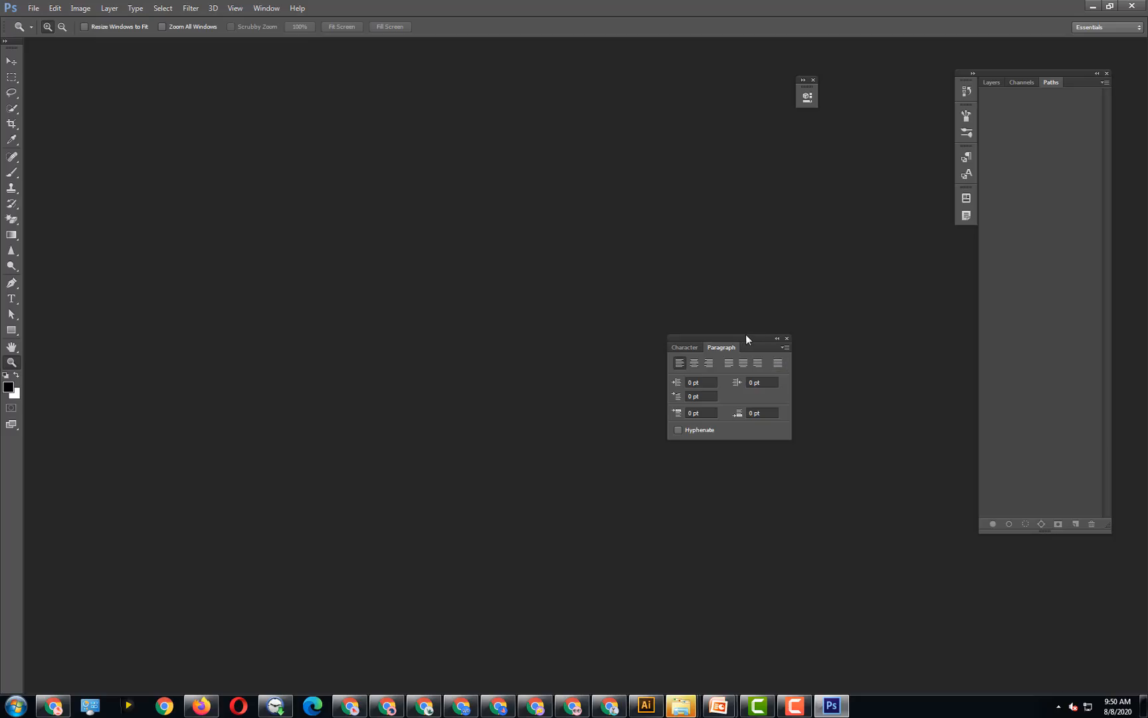
drag(746, 339, 978, 340)
- Start a new document and name it "Latihan Photohop"
click(33, 8)
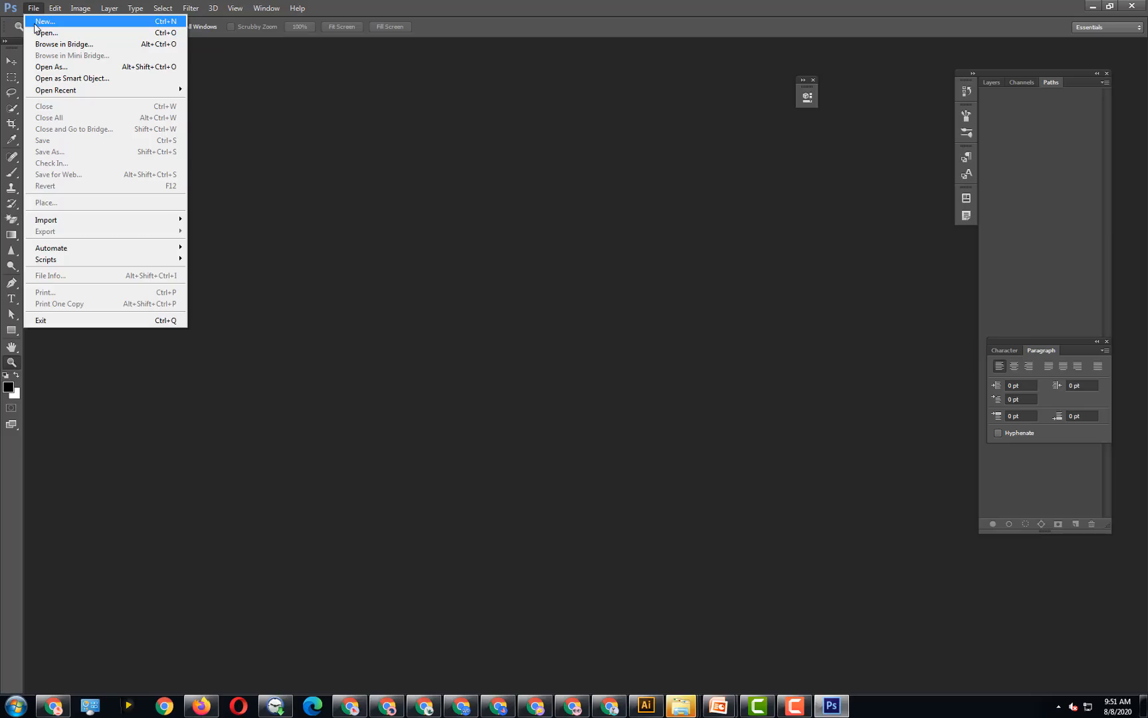
click(36, 24)
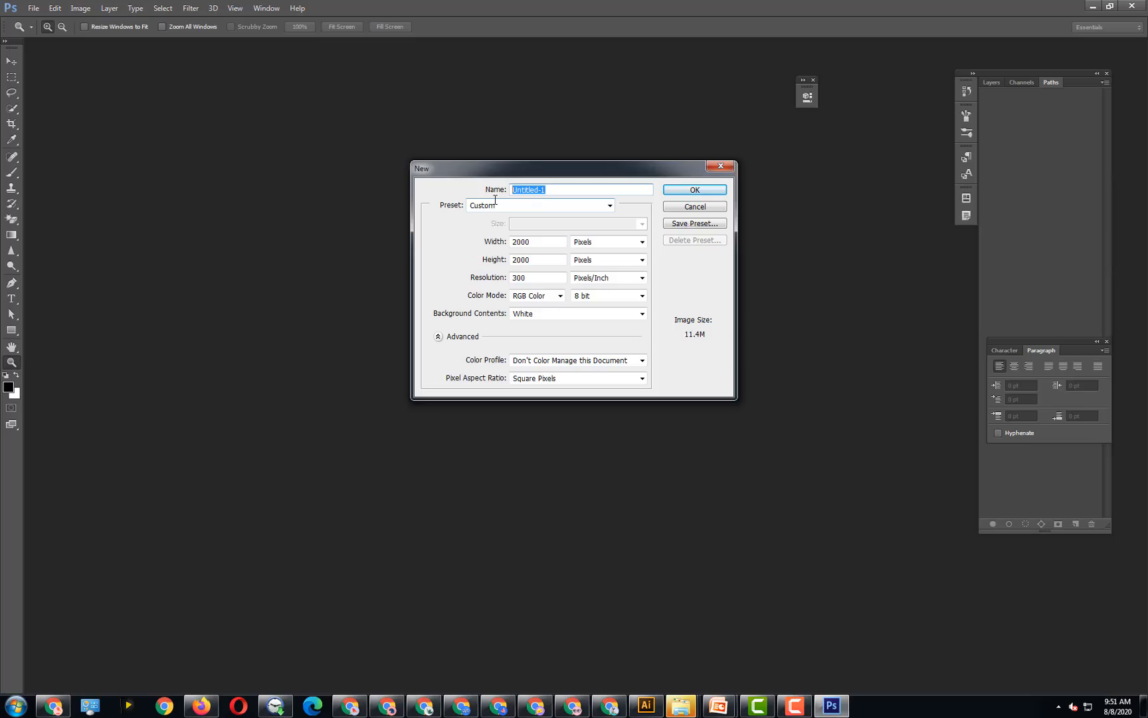
text(LATIHAN)
key(BackSpace)
key(BackSpace)
key(BackSpace)
key(BackSpace)
key(BackSpace)
key(BackSpace)
key(BackSpace)
key(BackSpace)
text(Latihan P)
key(BackSpace)
text(hotohop)
- Try the Default Photoshop Size preset for the new document, and return the preset to Custom
click(542, 207)
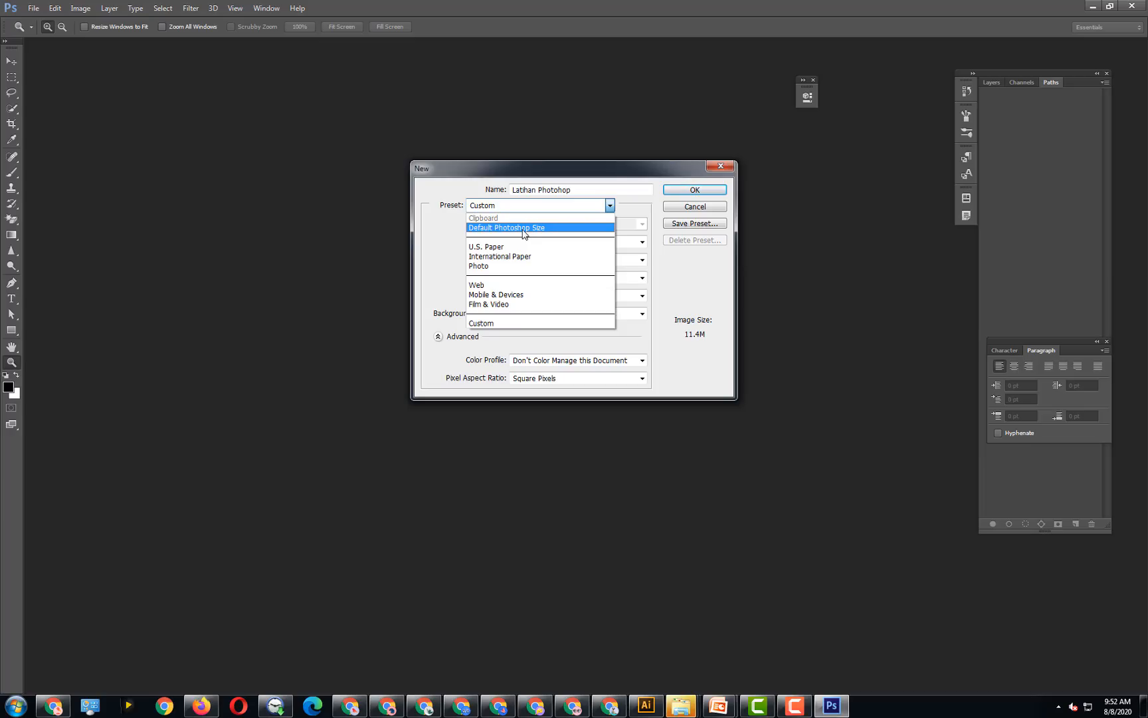
click(524, 227)
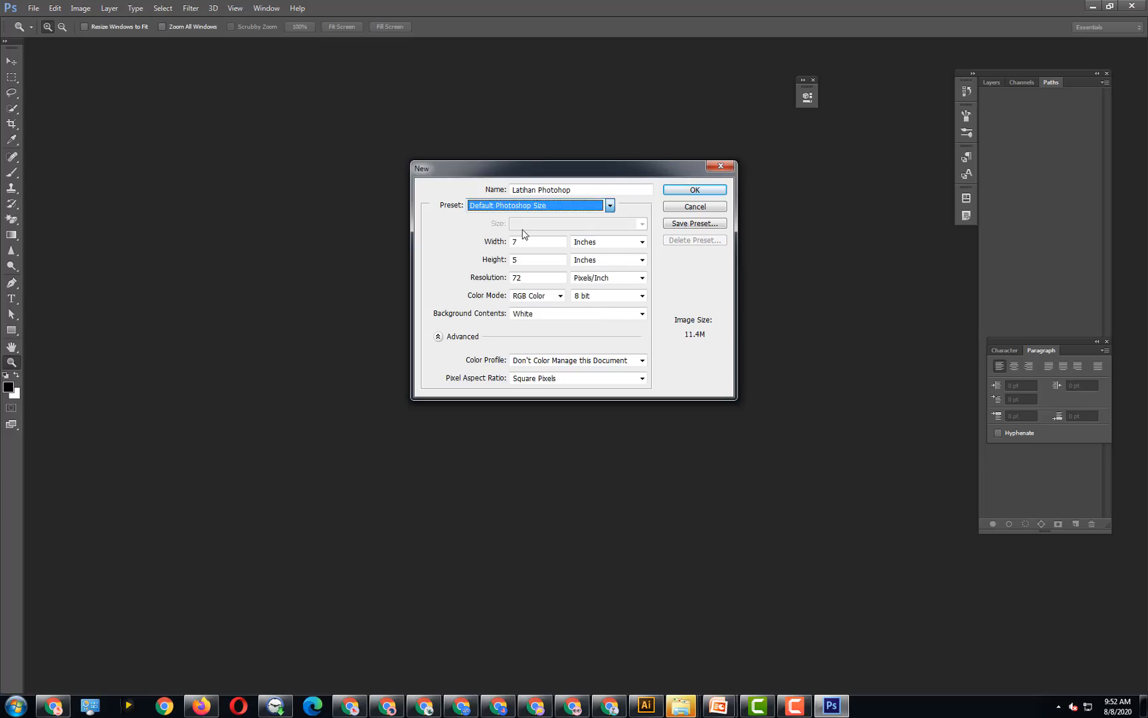
click(558, 206)
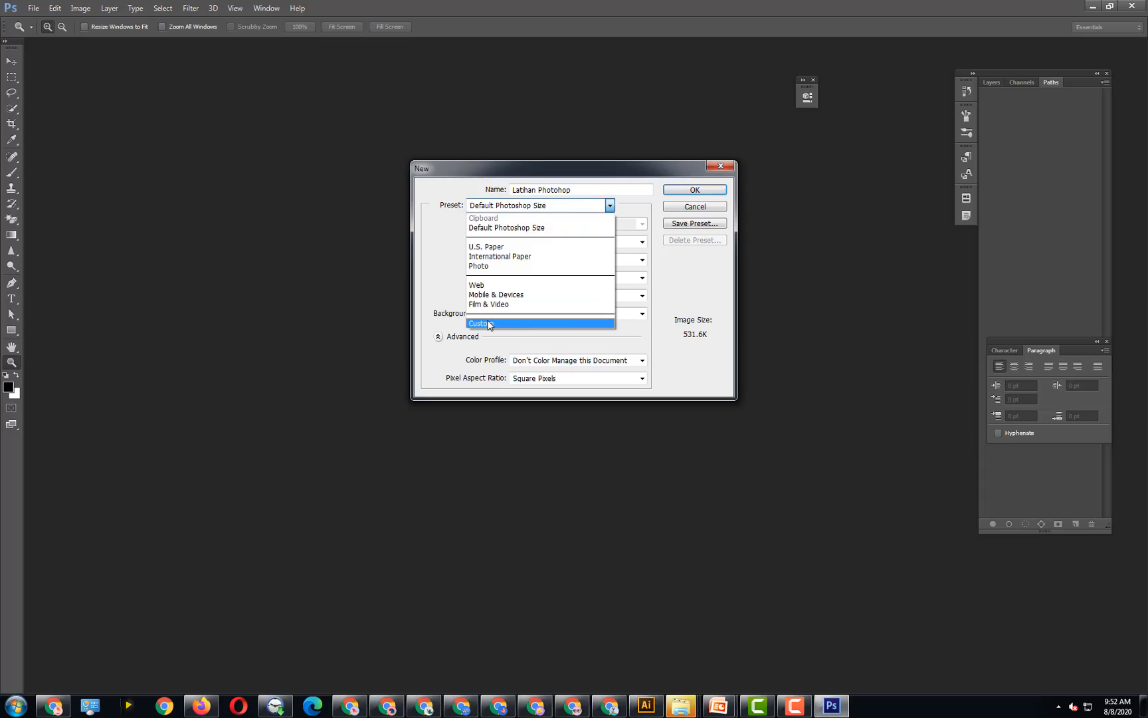
click(490, 322)
- Apply the U.S. Paper preset to the new document with the Tabloid size
click(571, 209)
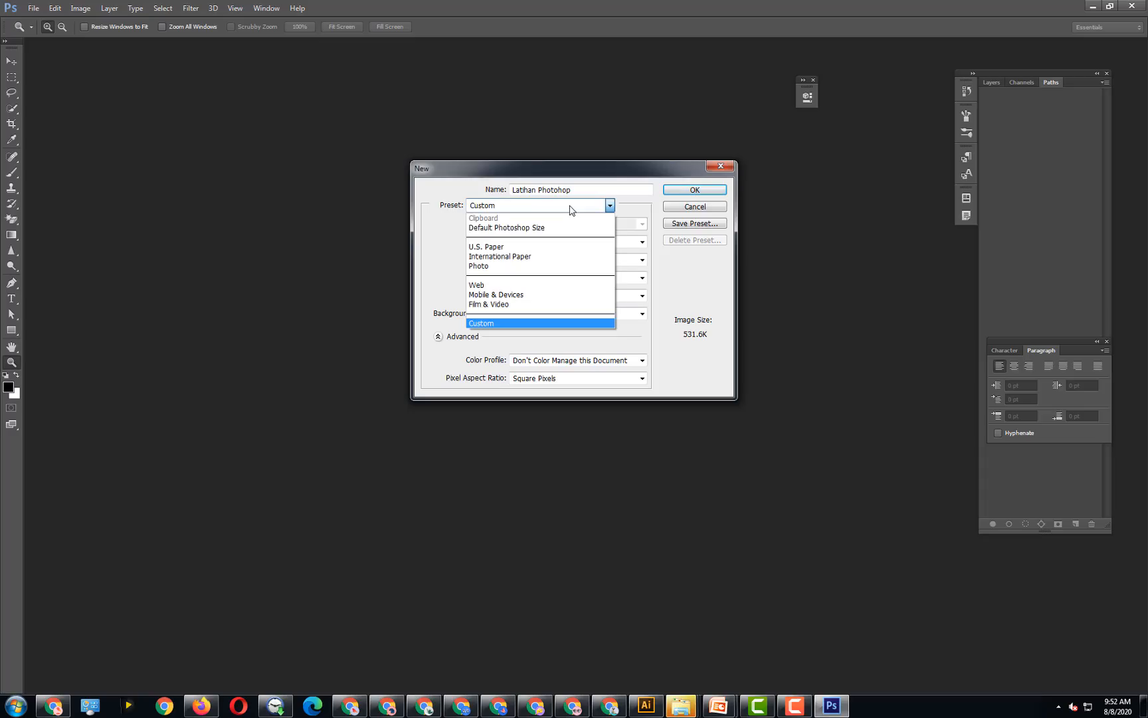
click(499, 250)
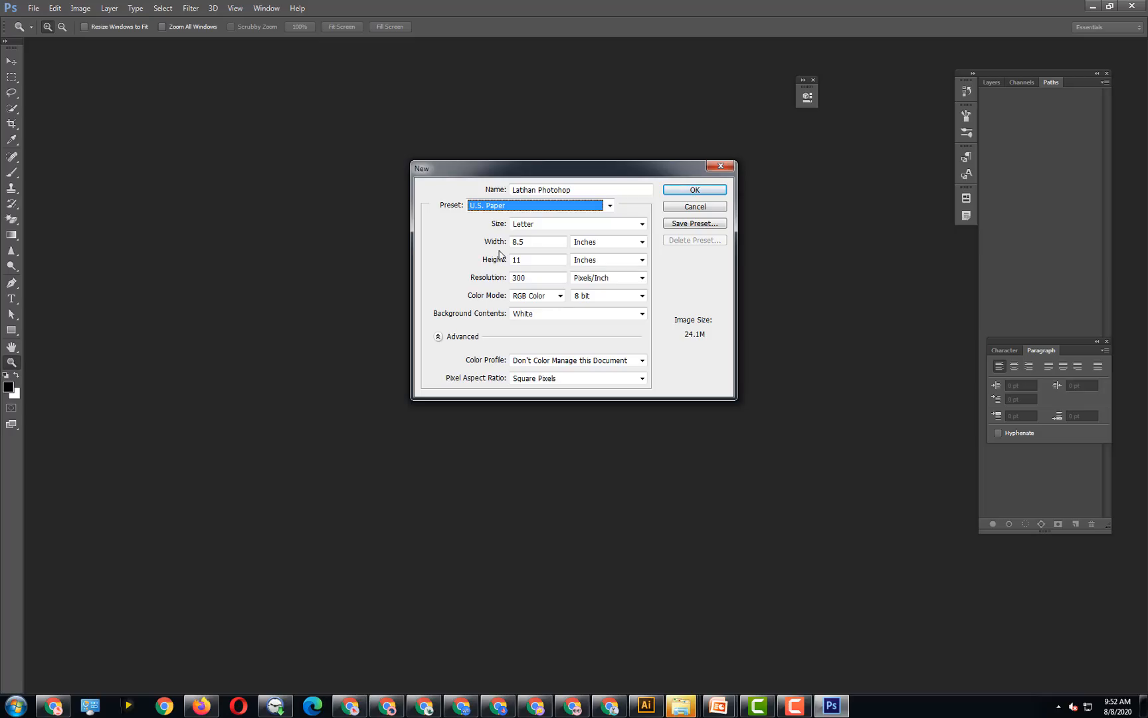
click(543, 225)
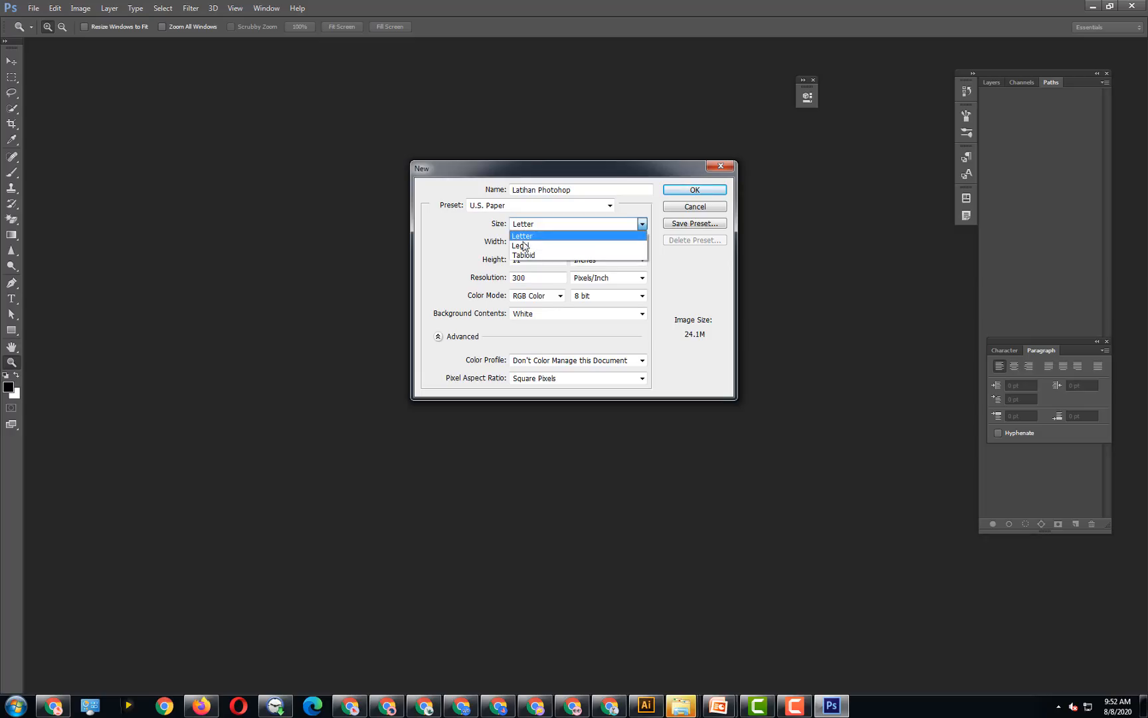
click(520, 255)
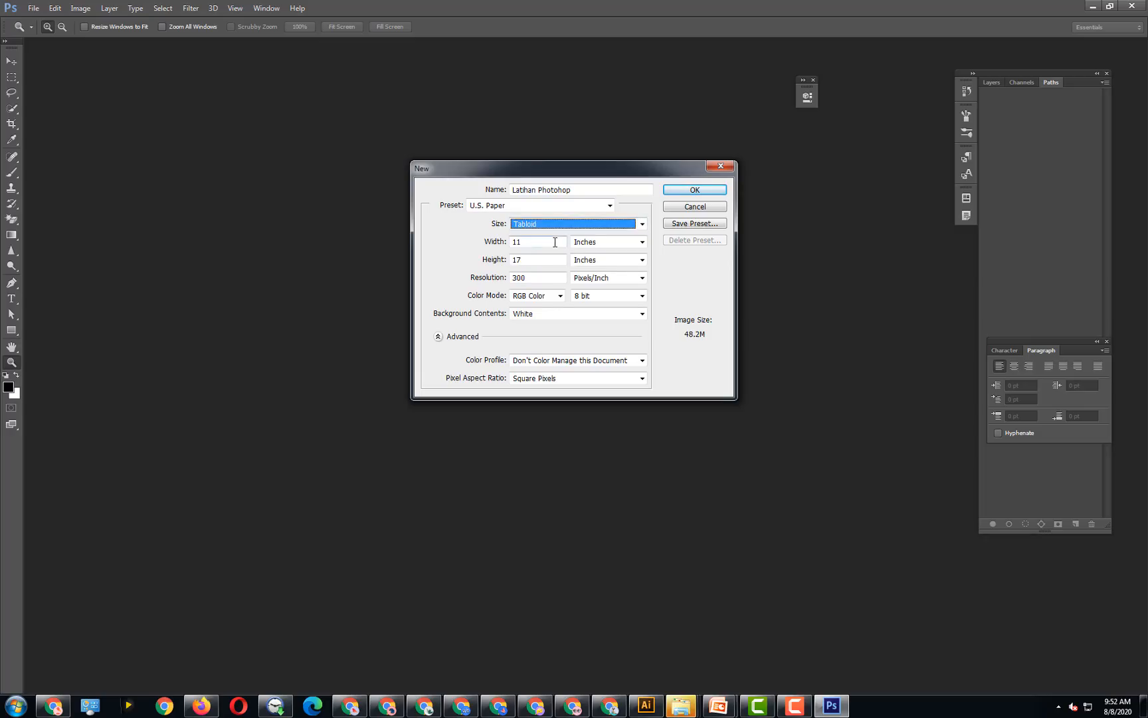
click(594, 246)
click(593, 246)
- Apply the International Paper preset to the new document and examine its paper sizes, keeping A4
click(564, 207)
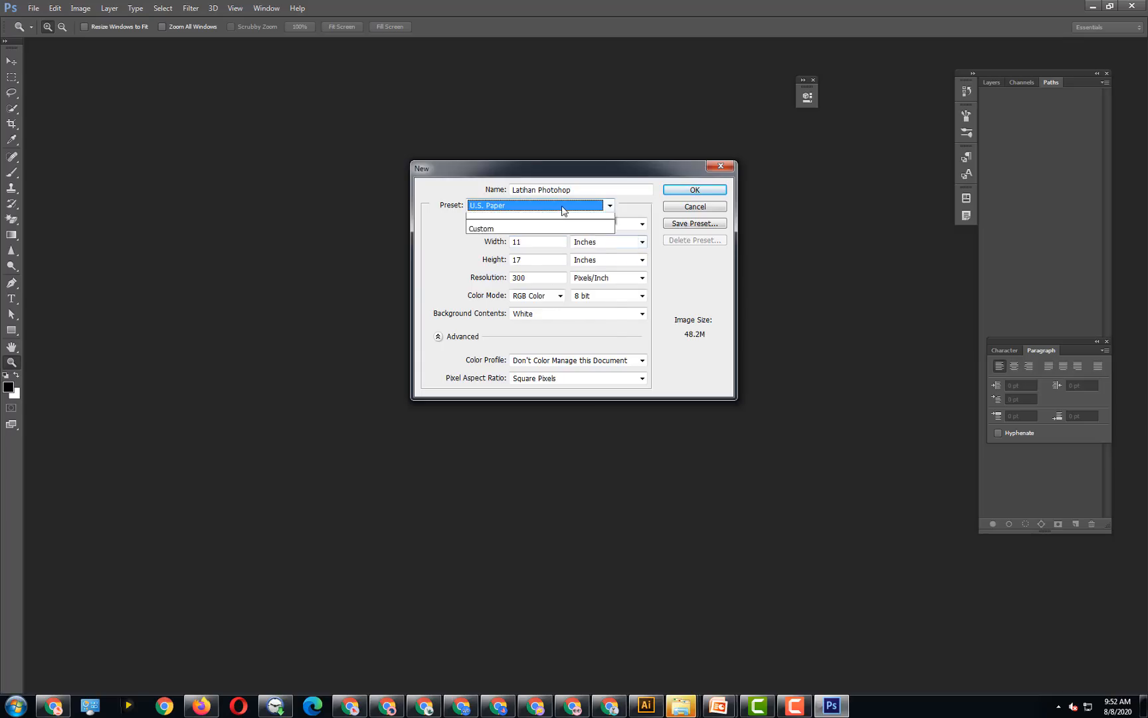
click(521, 258)
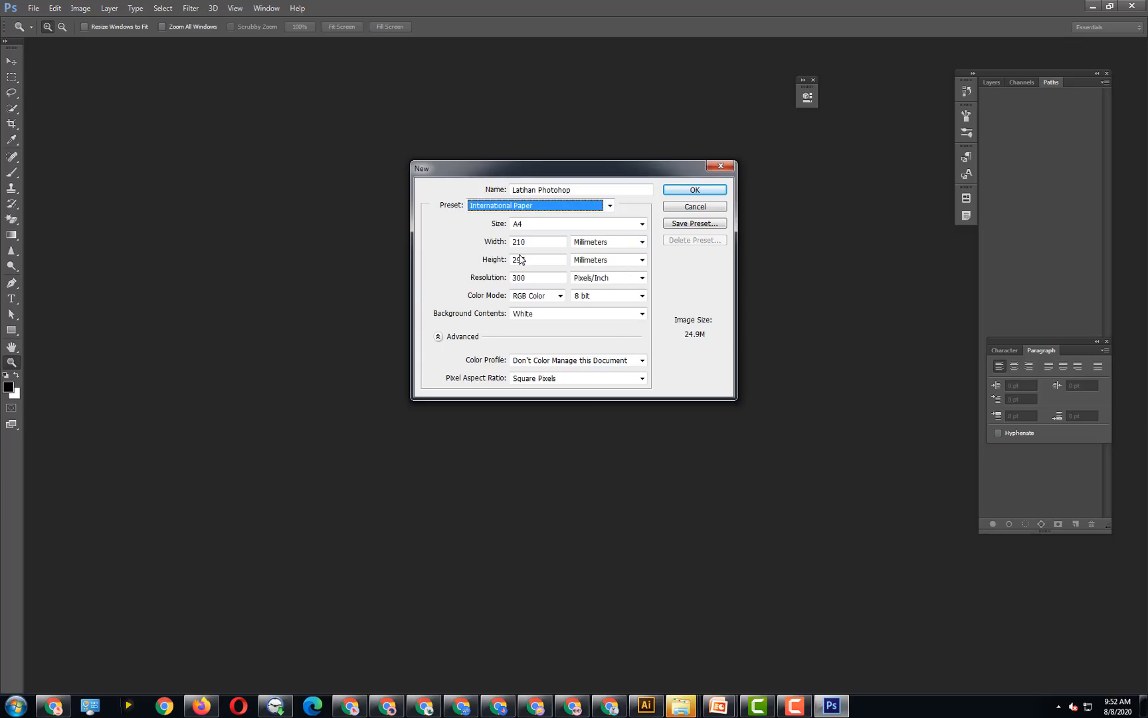
click(550, 226)
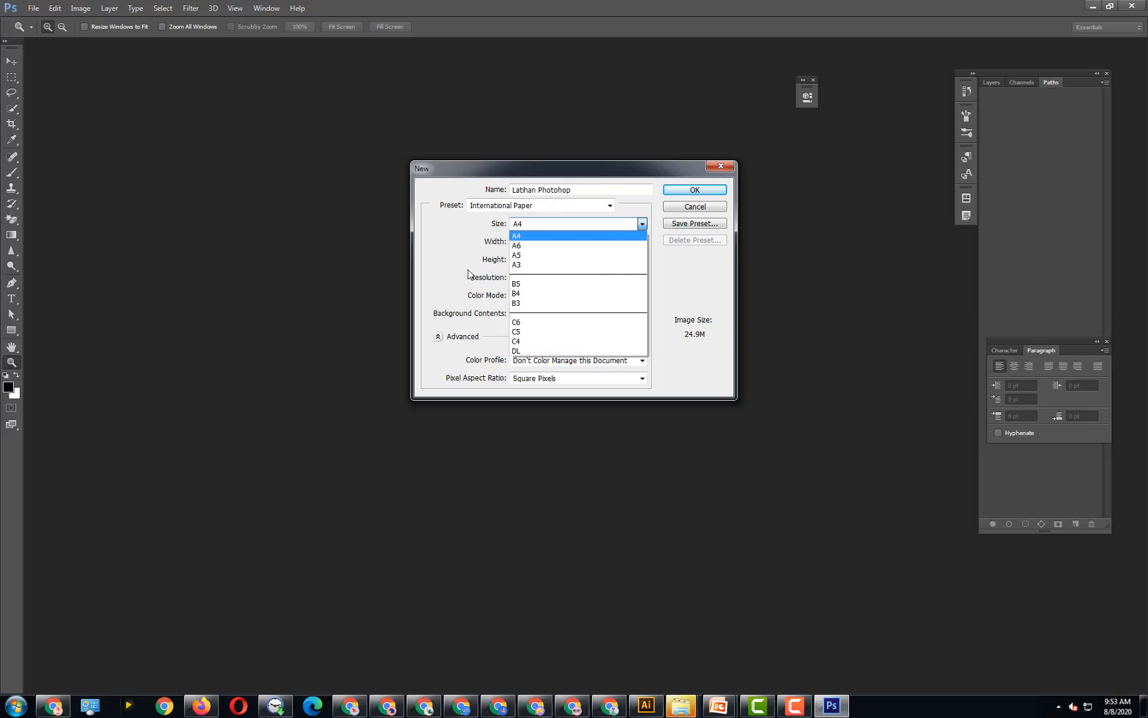
click(457, 273)
click(532, 241)
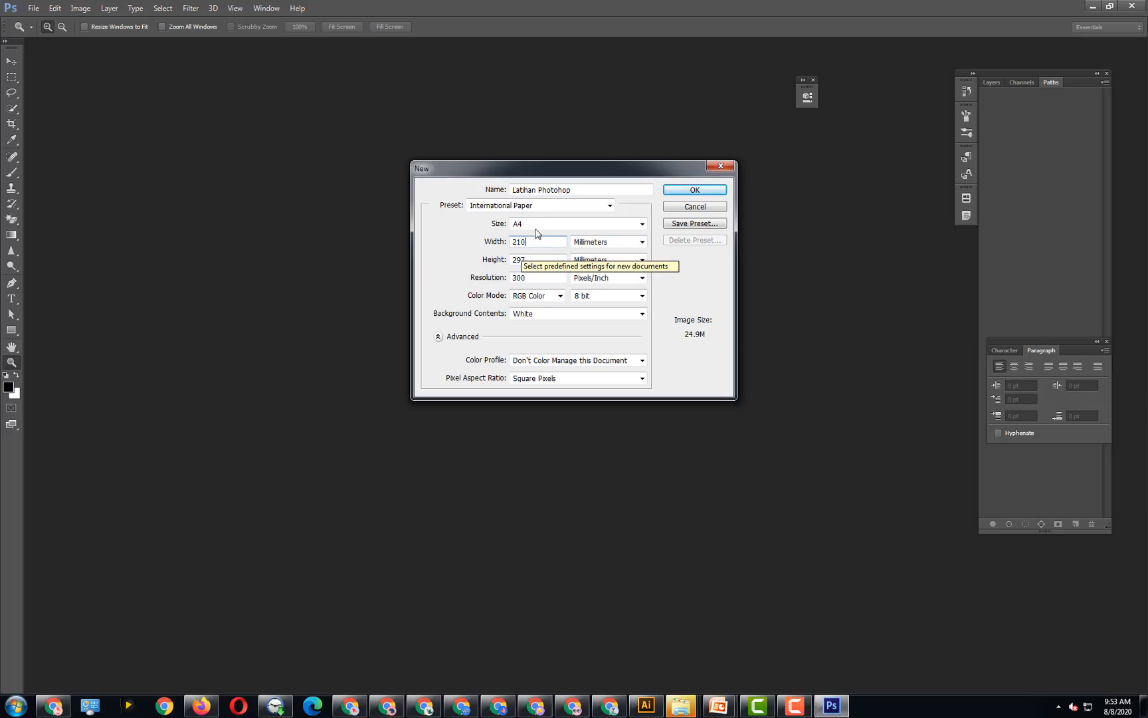
- Try the Photo, Web and Mobile & Devices presets in turn for the new document
click(558, 206)
click(494, 266)
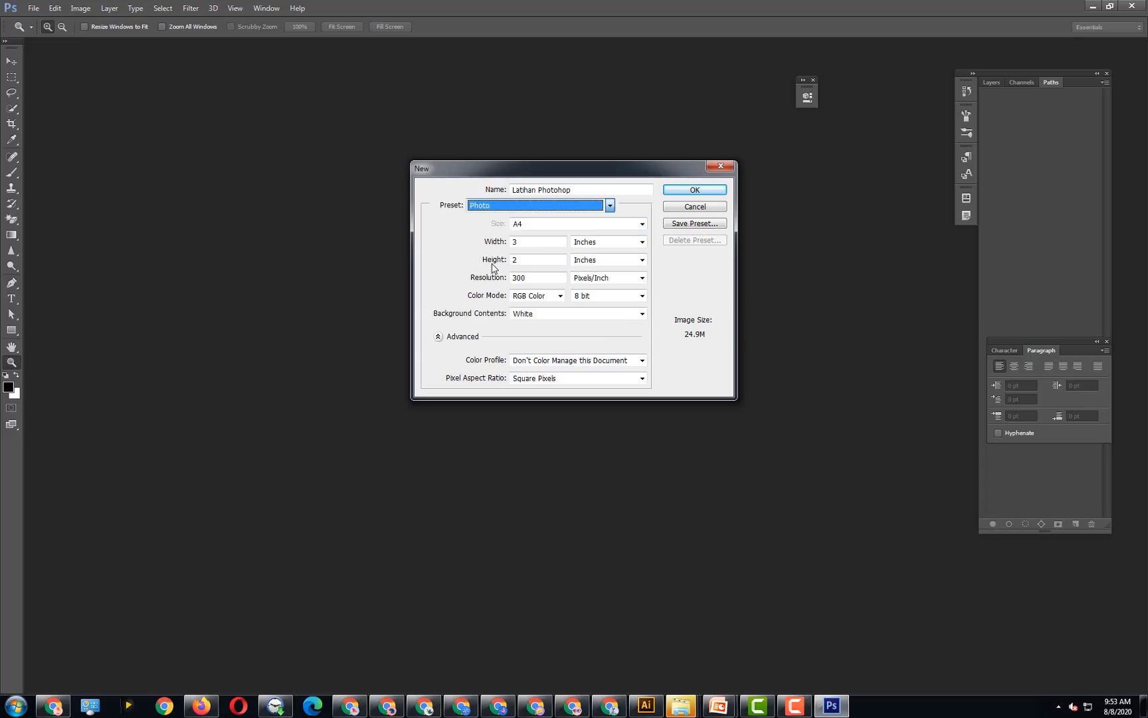
click(558, 206)
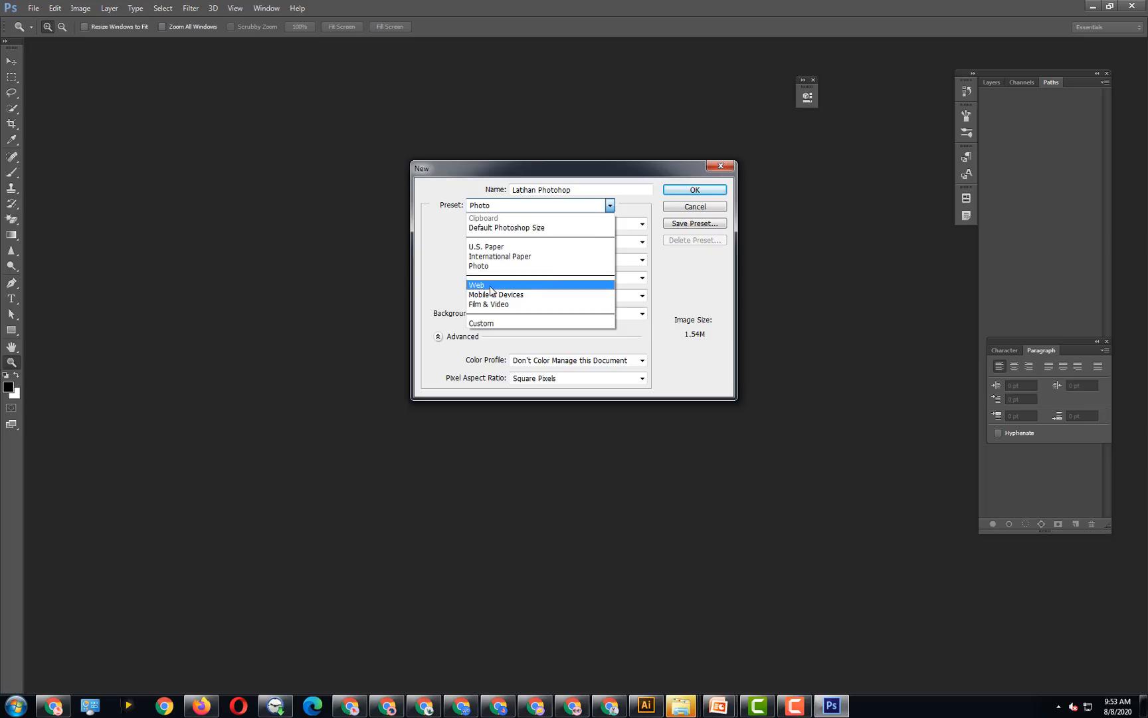
click(492, 285)
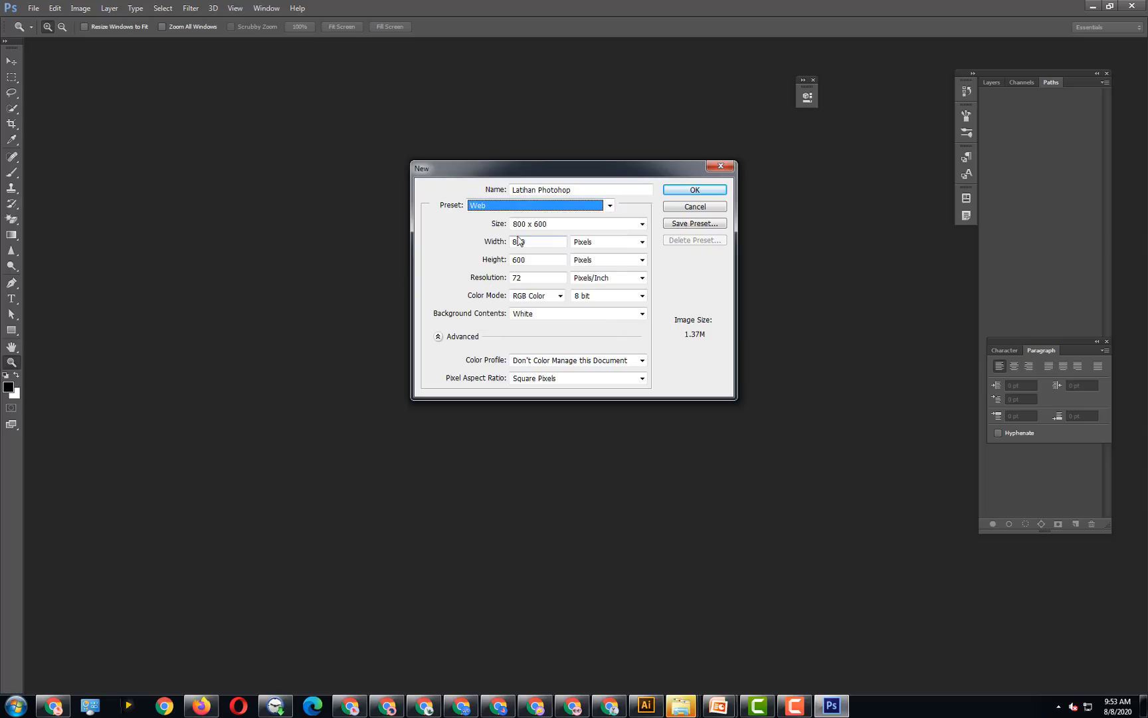
click(569, 209)
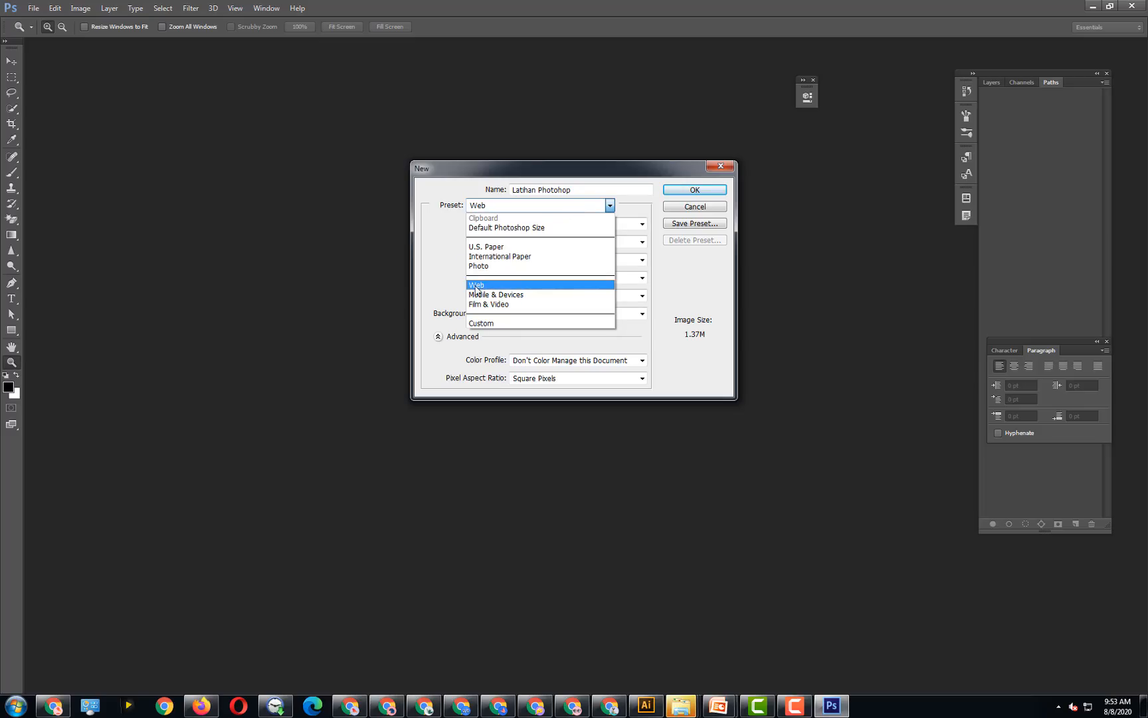
click(500, 295)
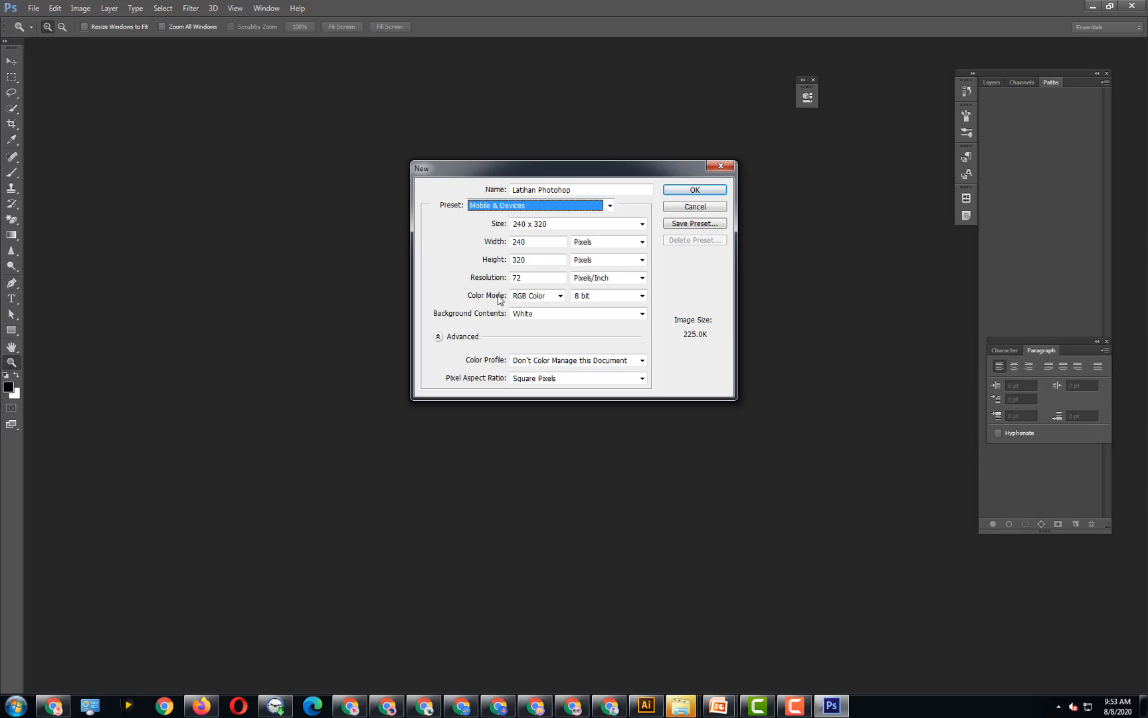
- Apply the Film & Video preset to the new document, and switch the preset to Custom
click(525, 210)
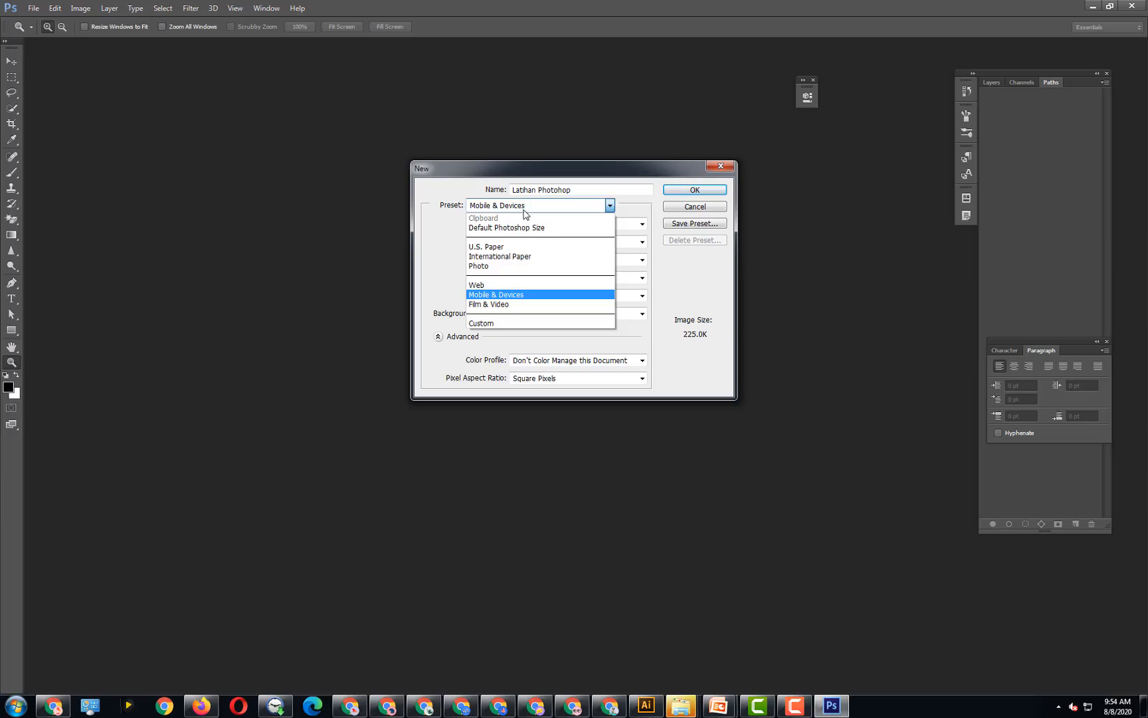
key(Down)
key(Return)
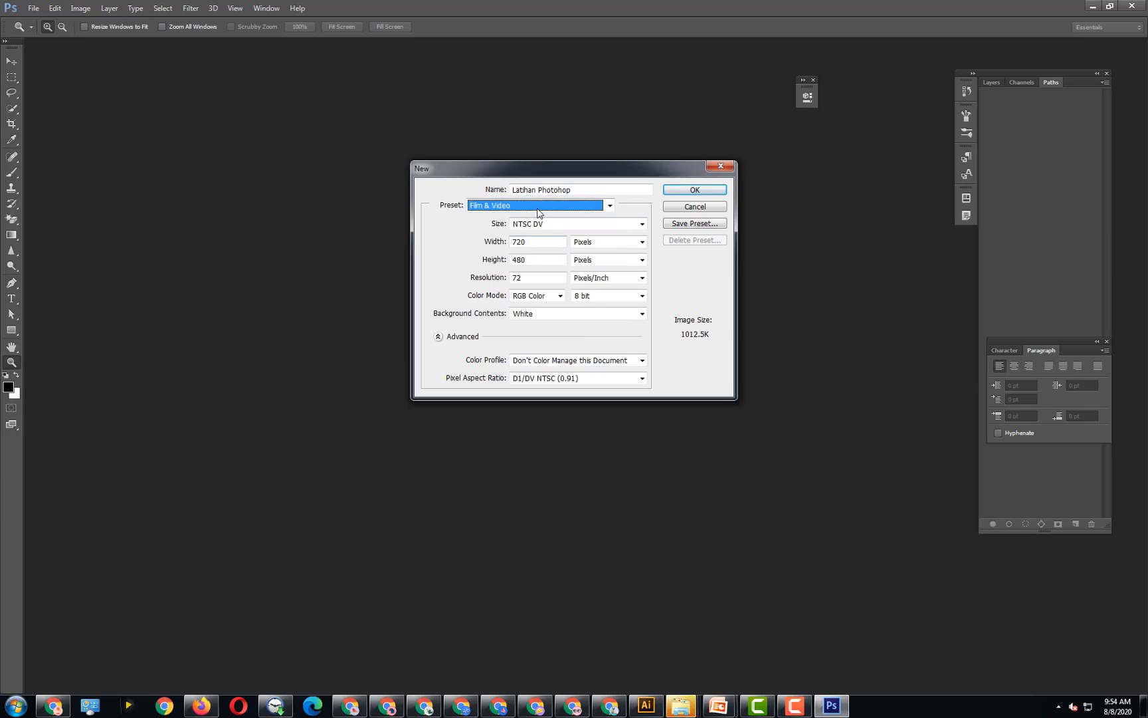
click(537, 208)
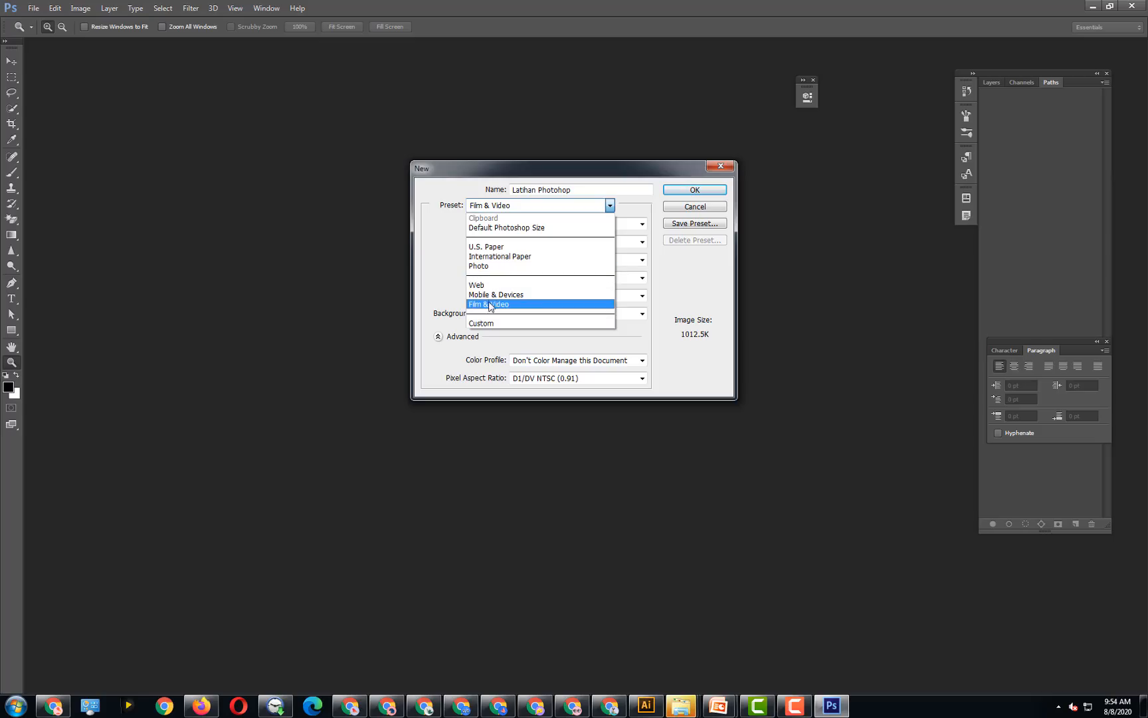
click(478, 322)
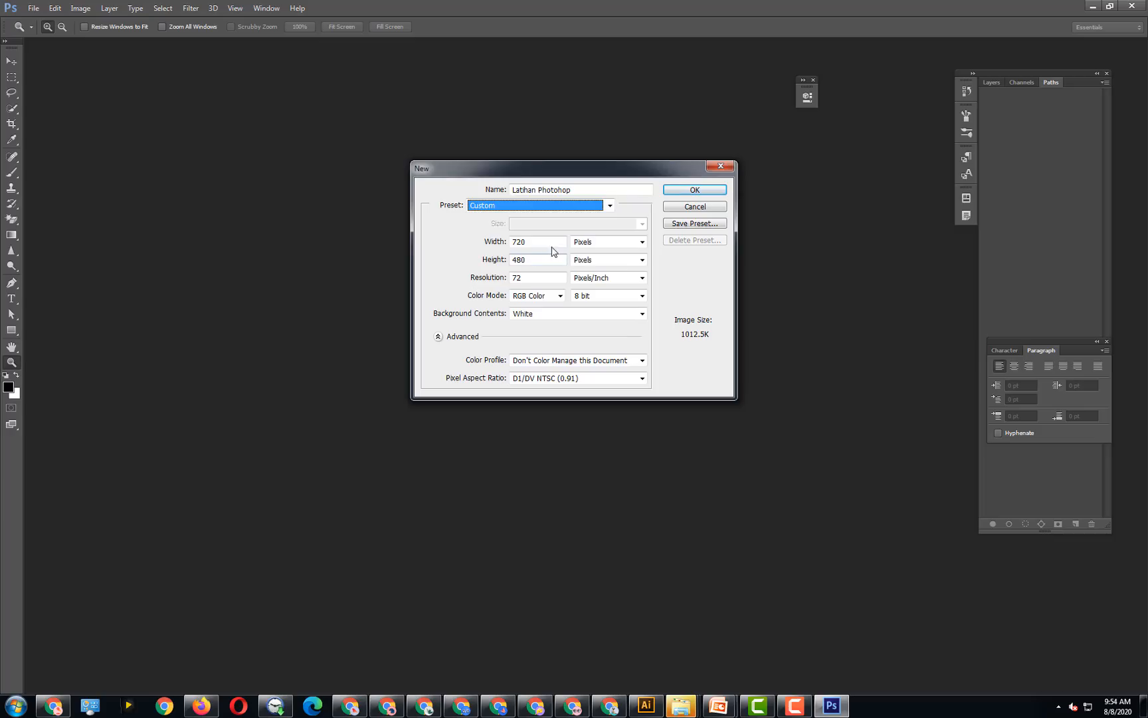
- Set the new document's width and height to 1000 pixels each
click(599, 243)
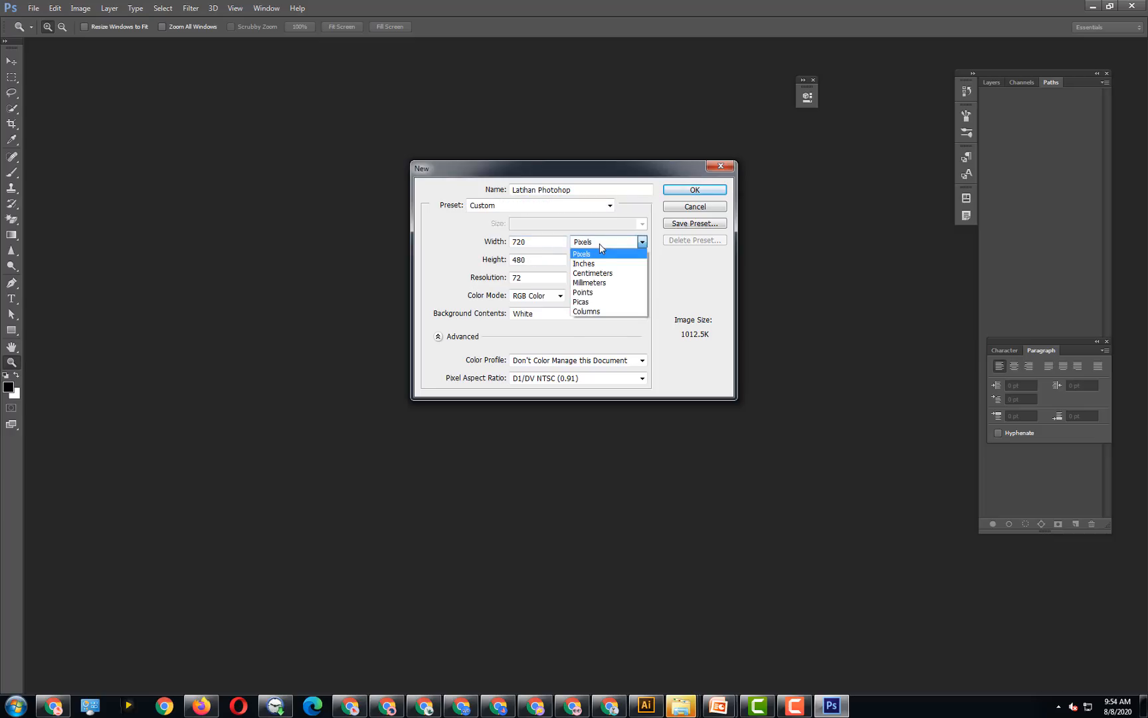
click(541, 242)
drag(541, 241, 458, 244)
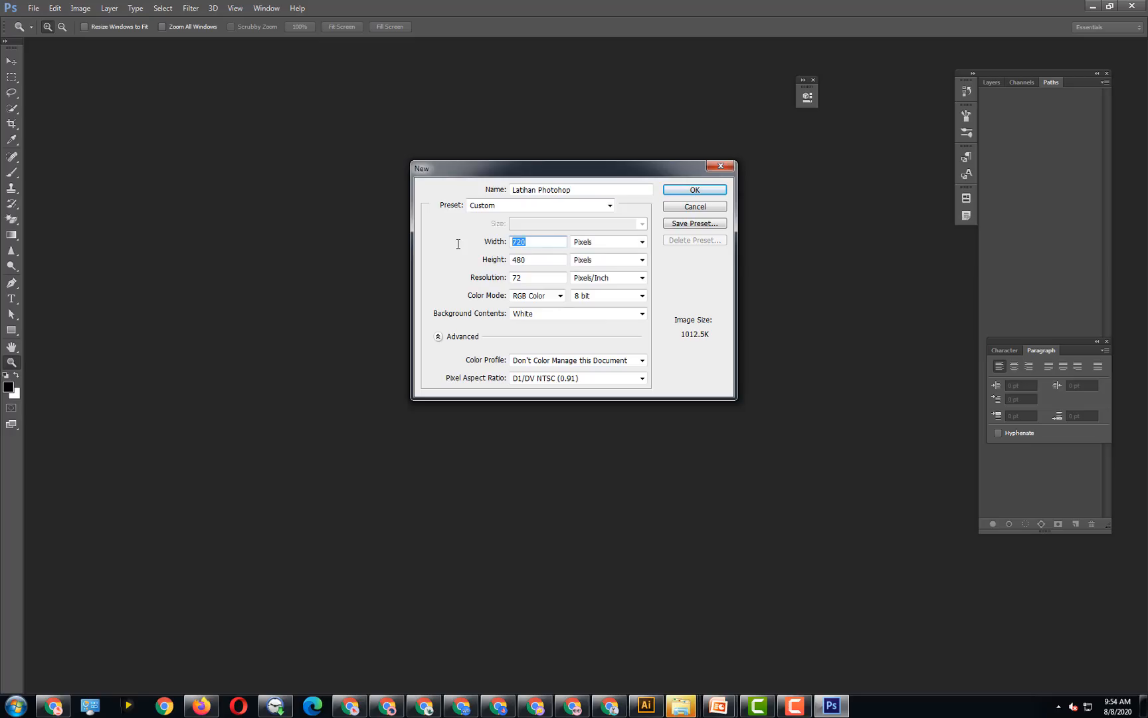
text(1000)
key(Tab)
key(Tab)
text(1000)
- Examine the available width units and the resolution units for the new document, keeping Pixels and Pixels/Inch
click(621, 243)
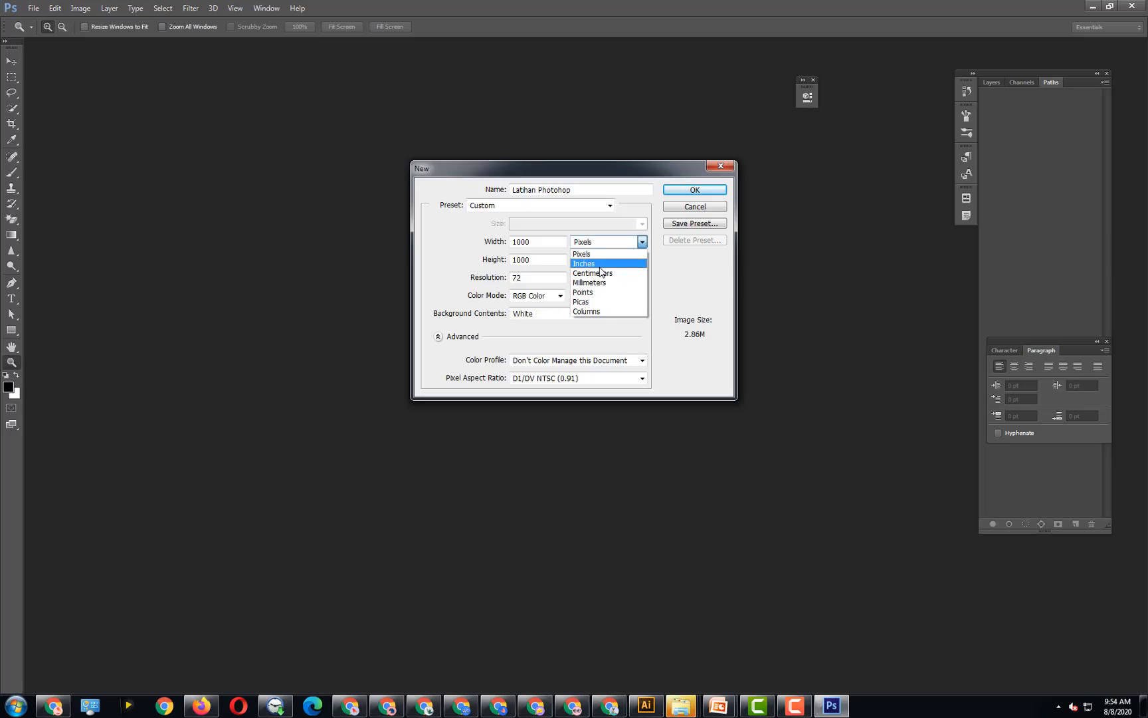
click(531, 282)
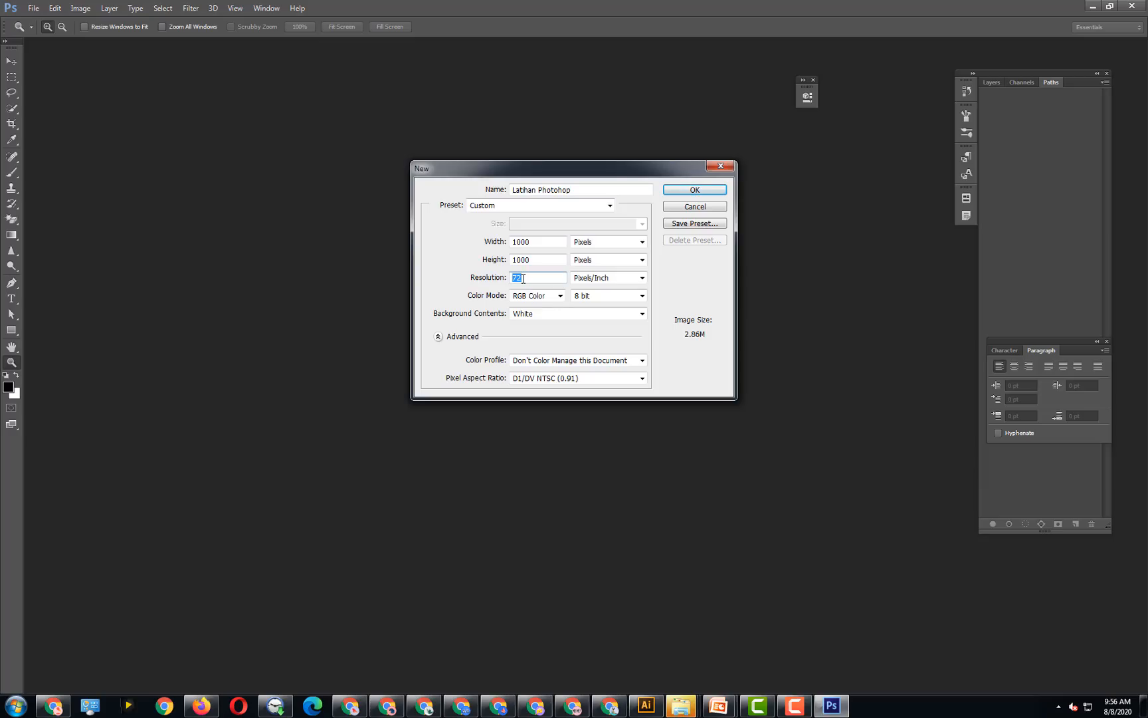
click(607, 278)
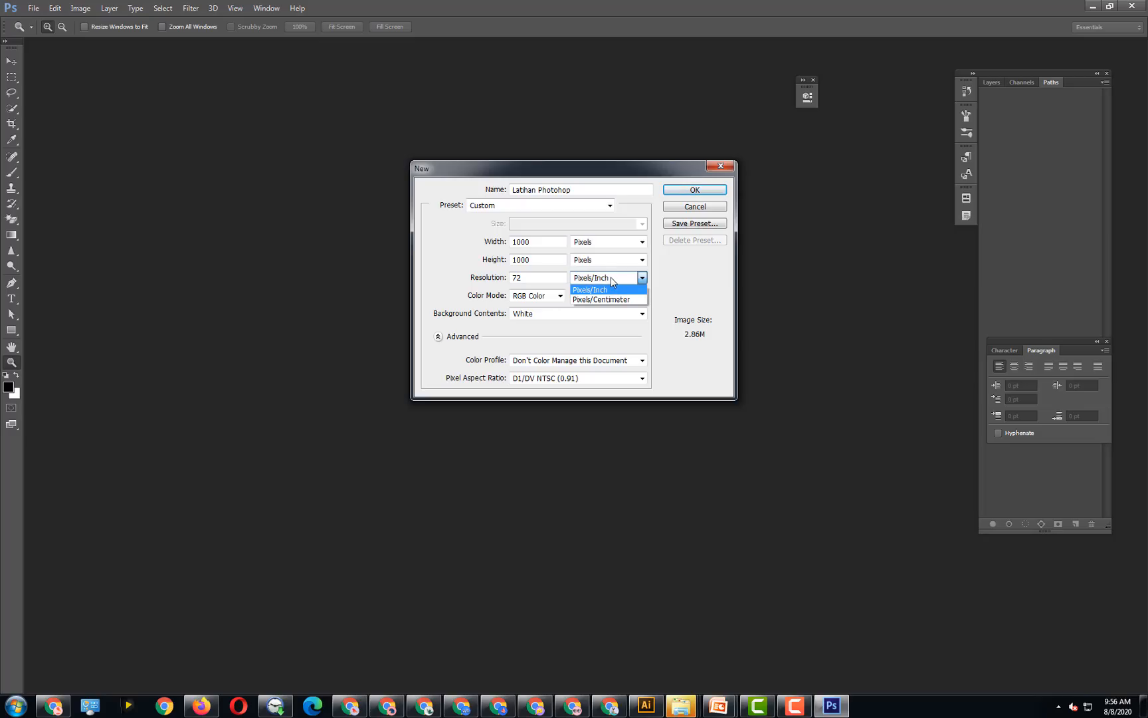
click(611, 279)
click(611, 279)
click(611, 279)
- Try the Bitmap and Grayscale color modes for the new document, and return the color mode to RGB Color
click(555, 297)
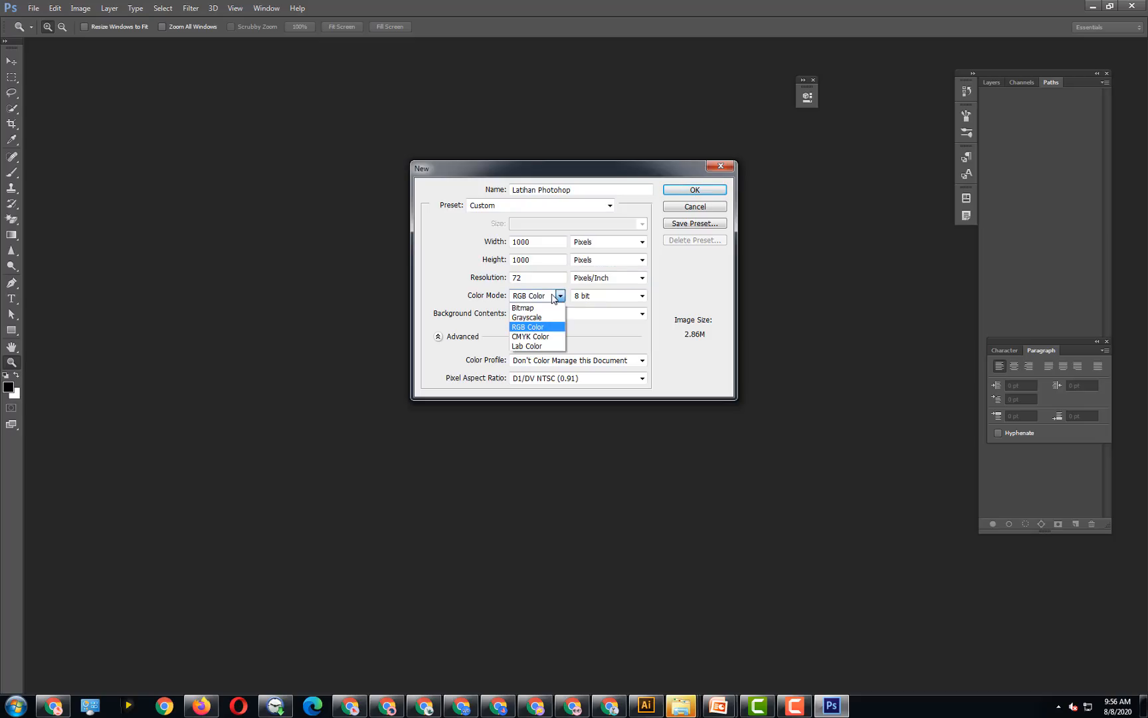
click(531, 309)
click(558, 296)
click(541, 307)
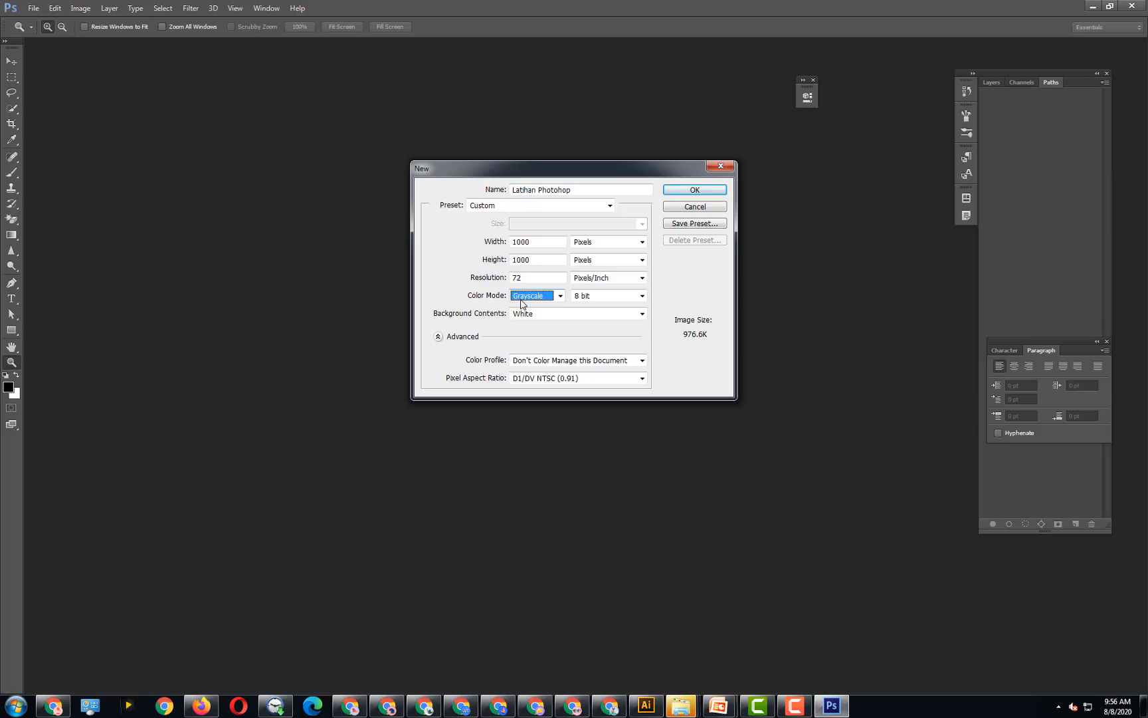
click(522, 296)
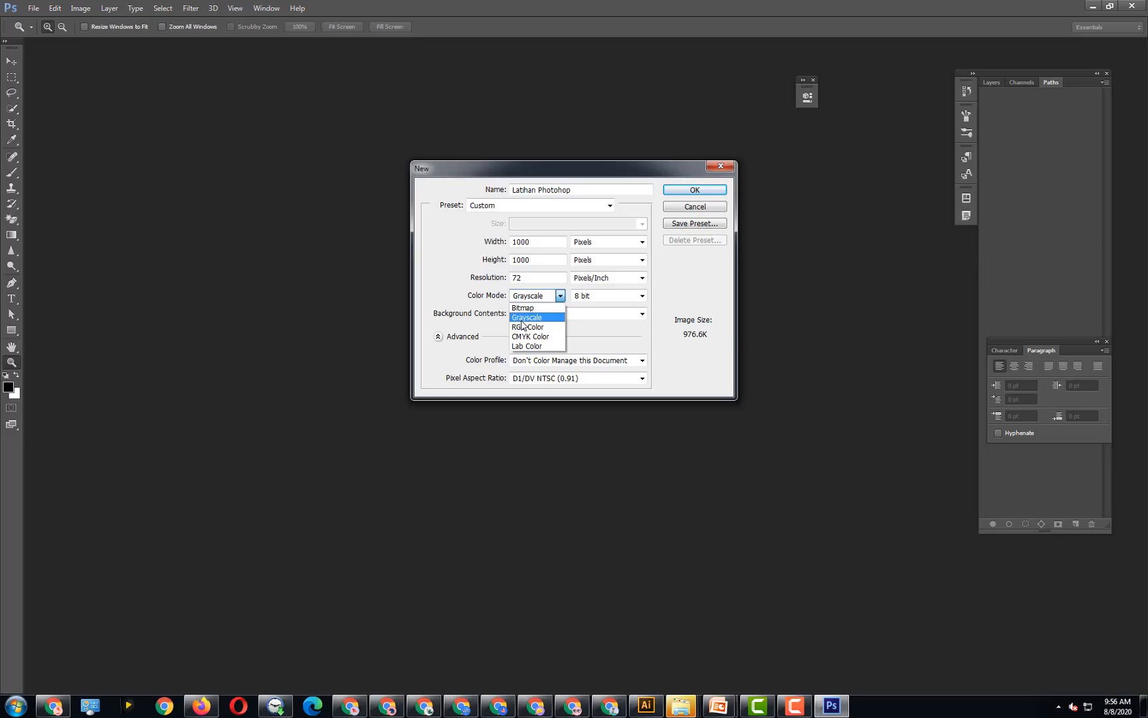
click(526, 326)
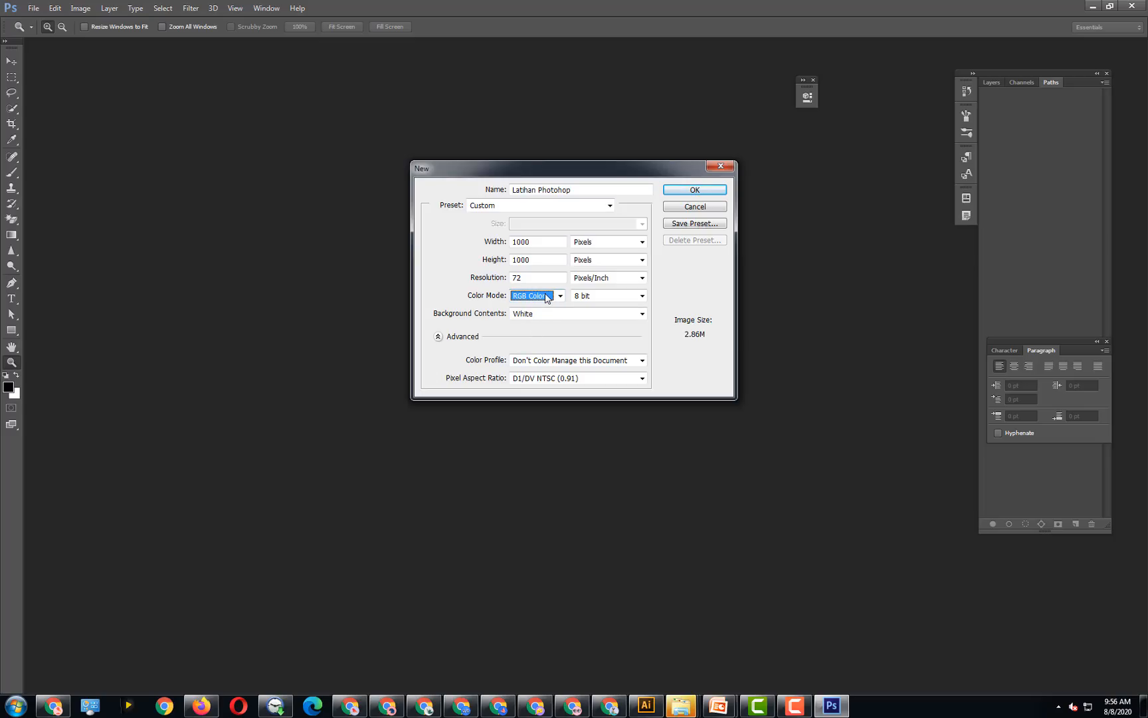
- Try the CMYK Color and Lab Color modes for the new document, and restore RGB Color
click(547, 297)
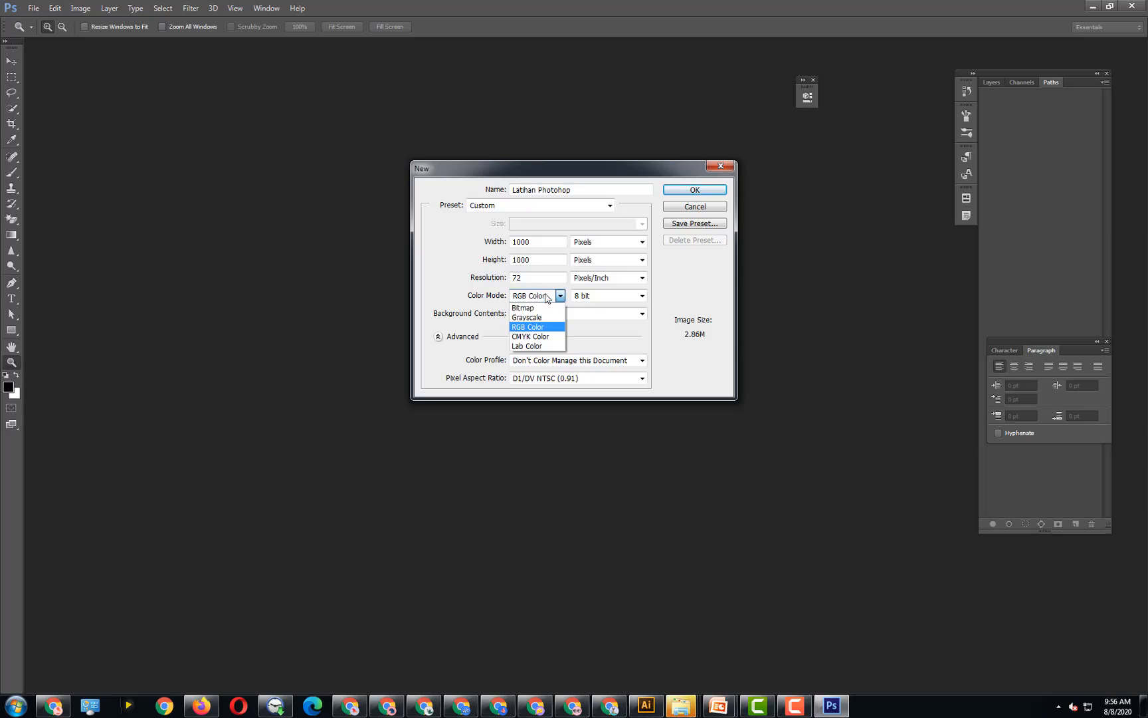
click(540, 337)
click(541, 297)
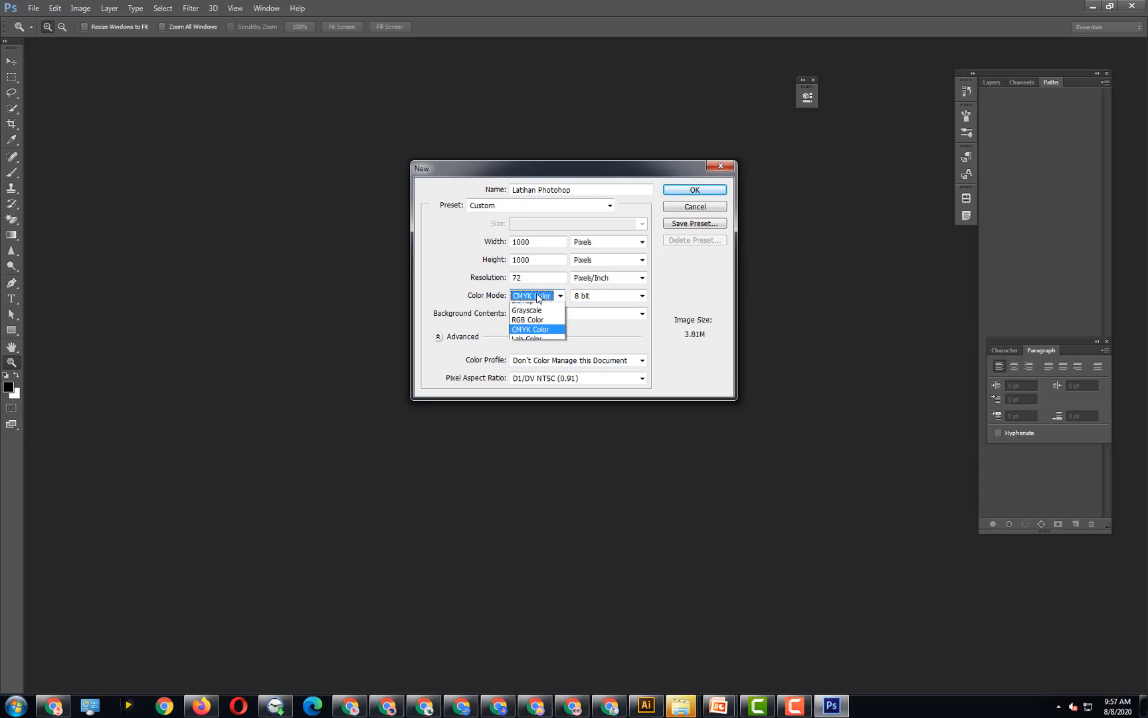
click(533, 346)
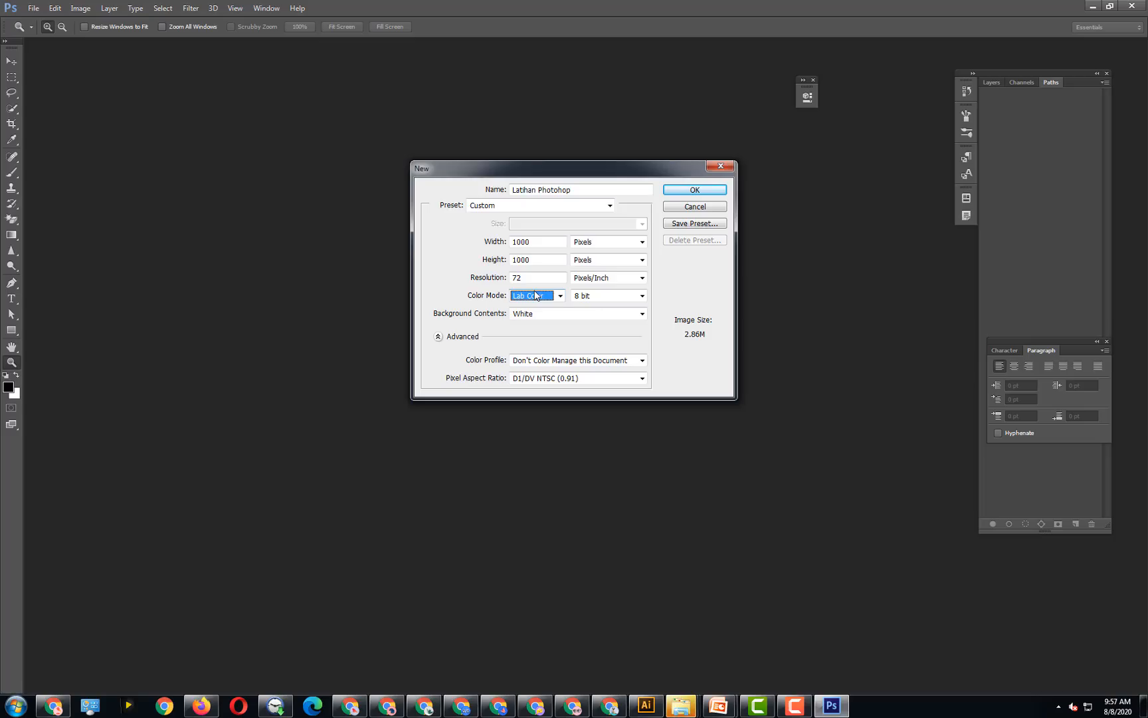
click(536, 296)
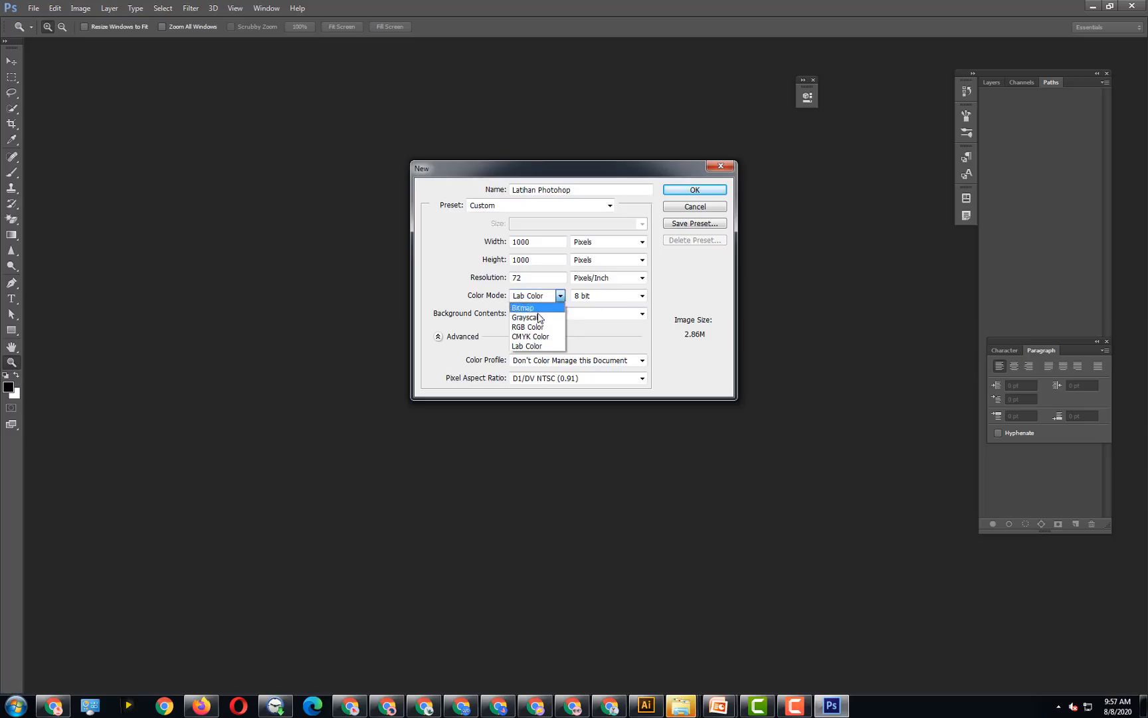
click(551, 325)
- Examine the bit depth and background contents options of the new document, keeping 8 bit and White
click(600, 298)
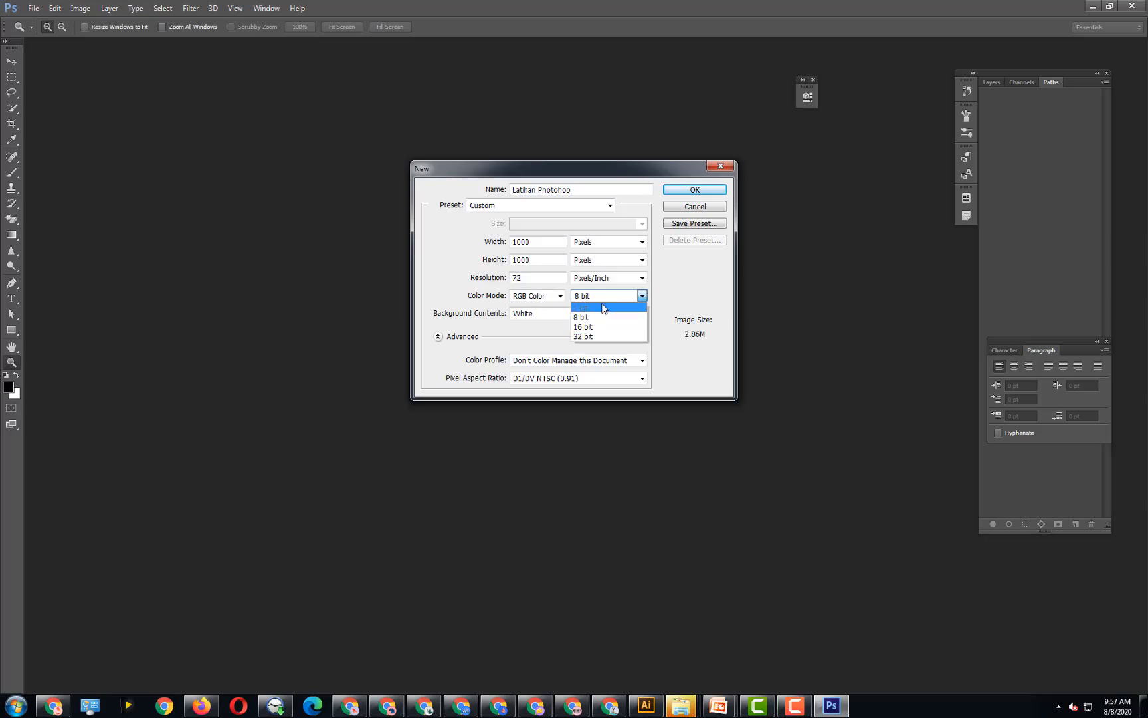
click(455, 292)
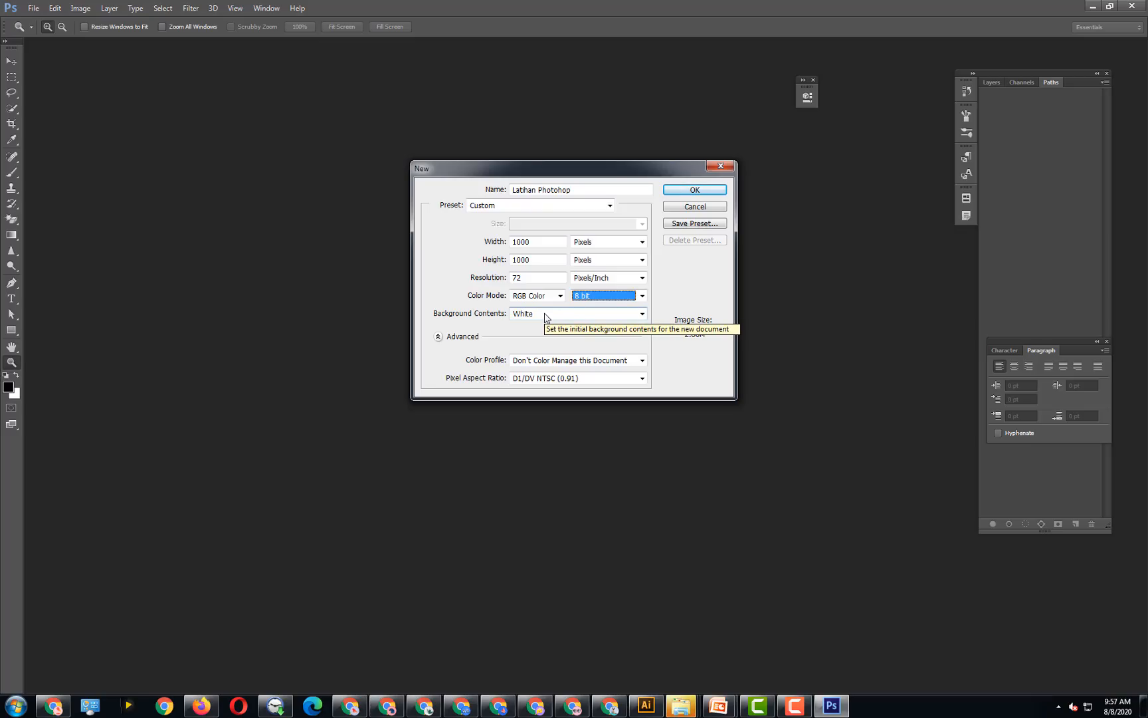
click(546, 315)
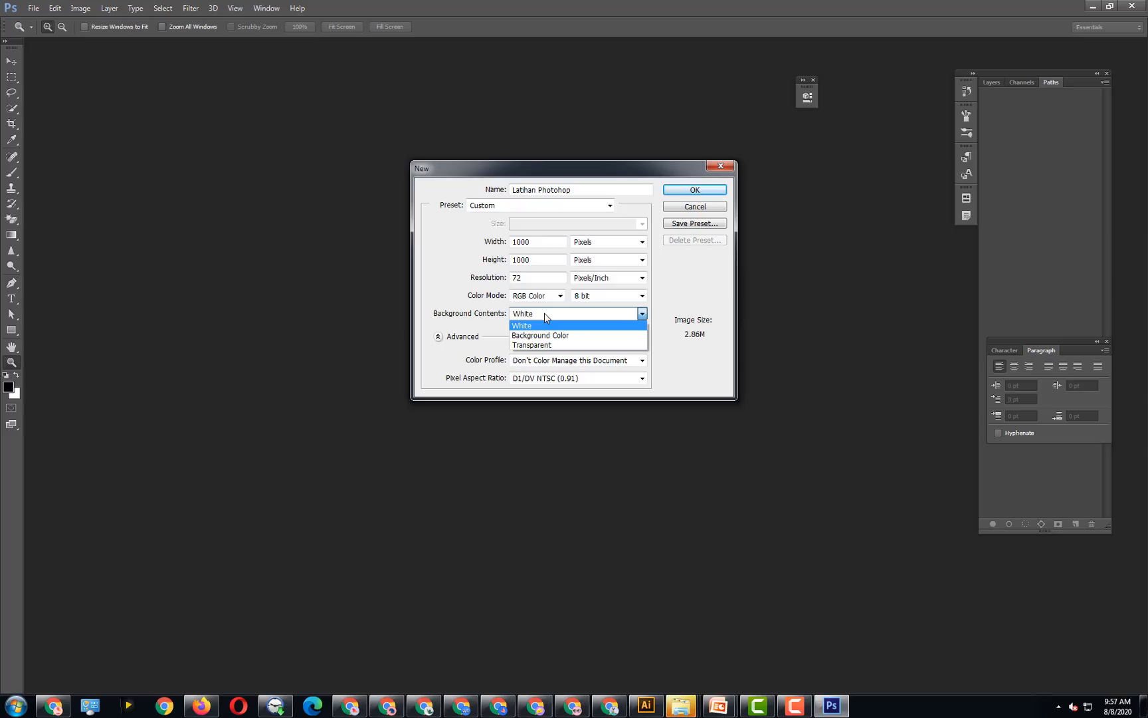
click(452, 306)
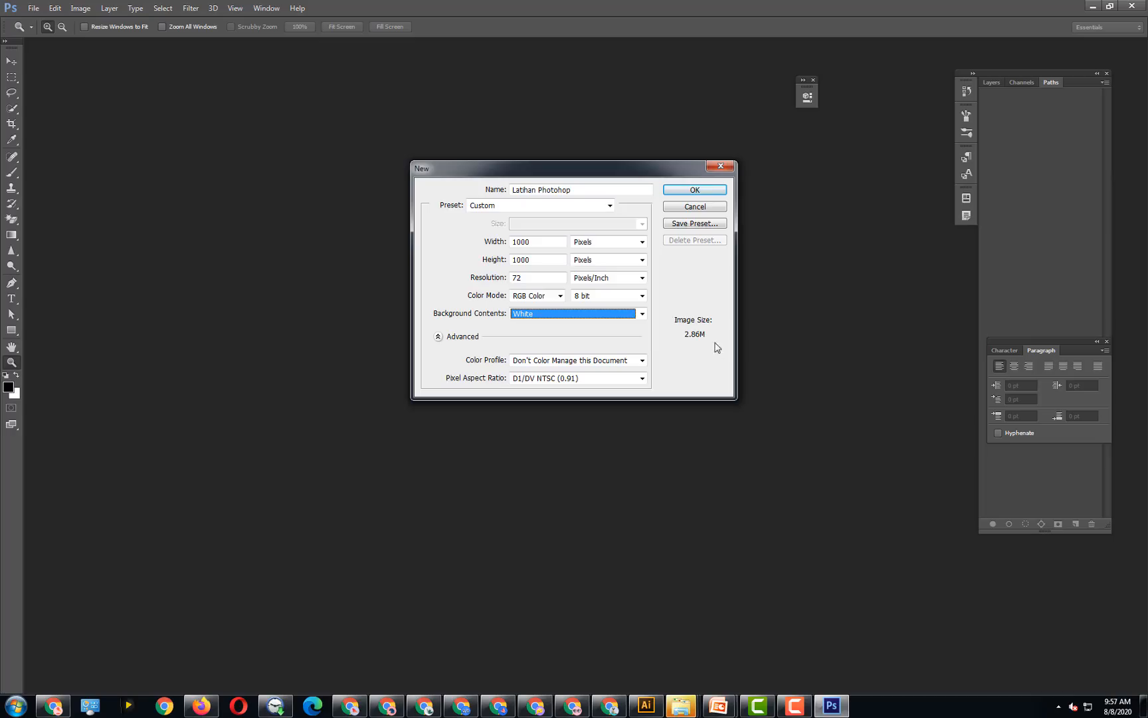
- Set the new document's resolution to 100 pixels/inch
click(529, 277)
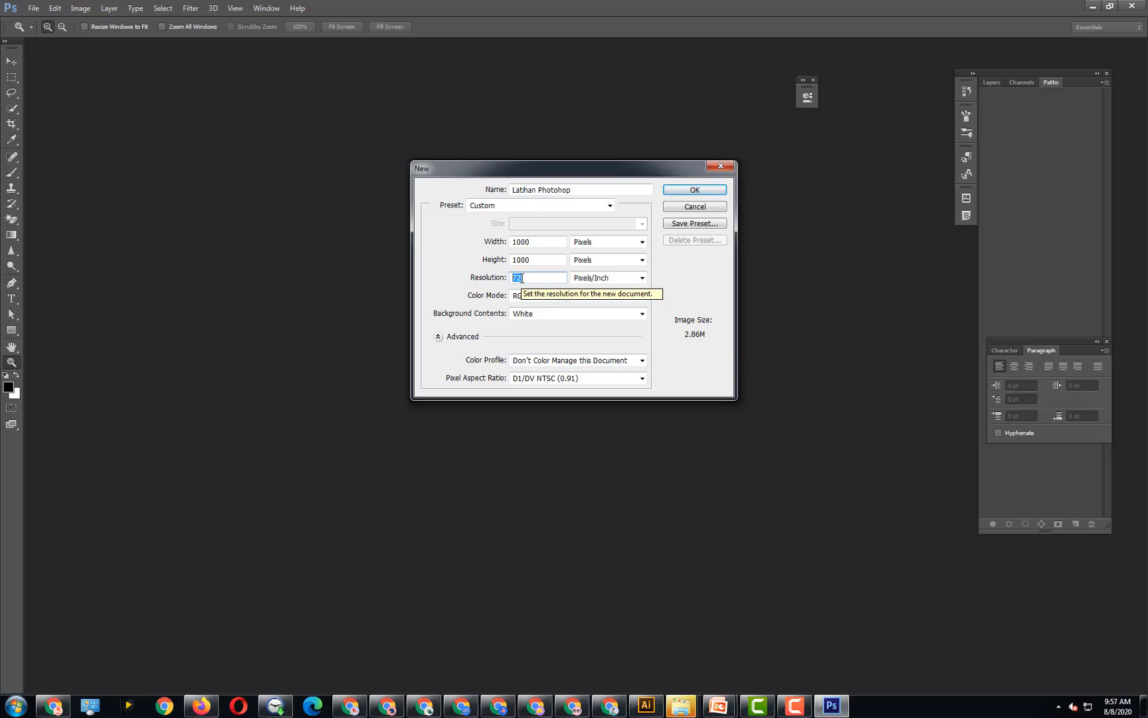
text(100)
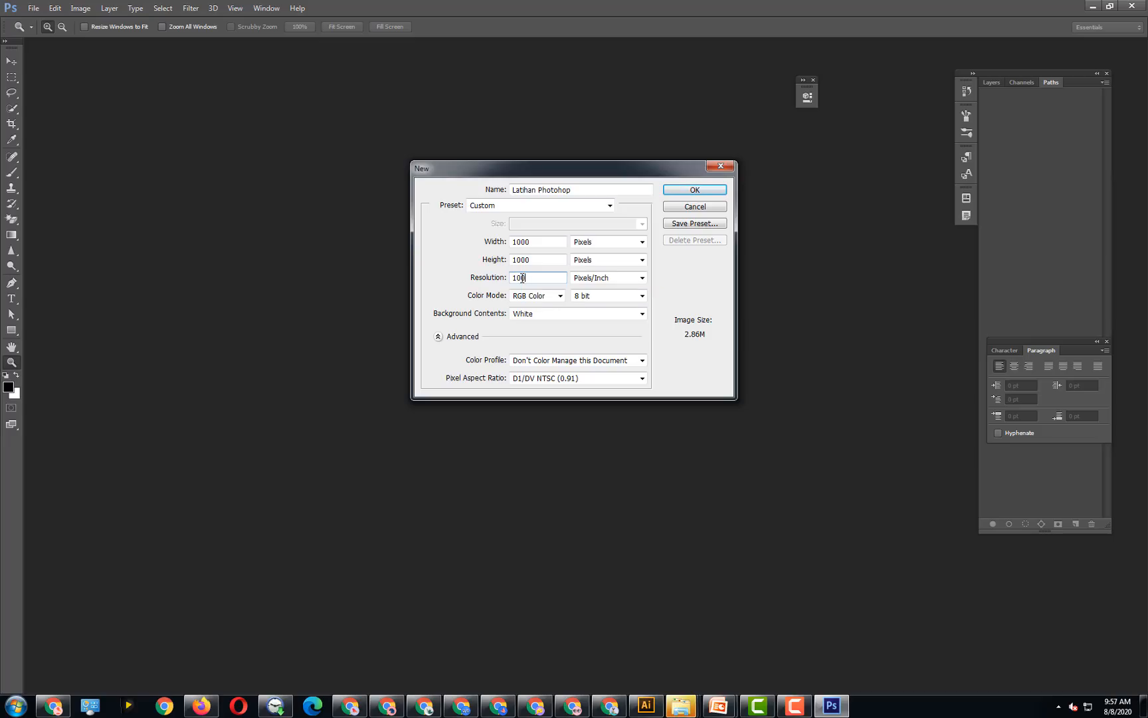
double_click(529, 278)
- Try larger sizes for the new document, entering 3000 and 5000 pixels for both width and height
click(598, 245)
click(599, 246)
double_click(542, 241)
text(3000)
double_click(541, 260)
text(3000)
click(489, 241)
text(5000)
key(Tab)
text(5000)
- Return the new document's width and height to 1000 pixels each
drag(540, 241, 478, 241)
text(1)
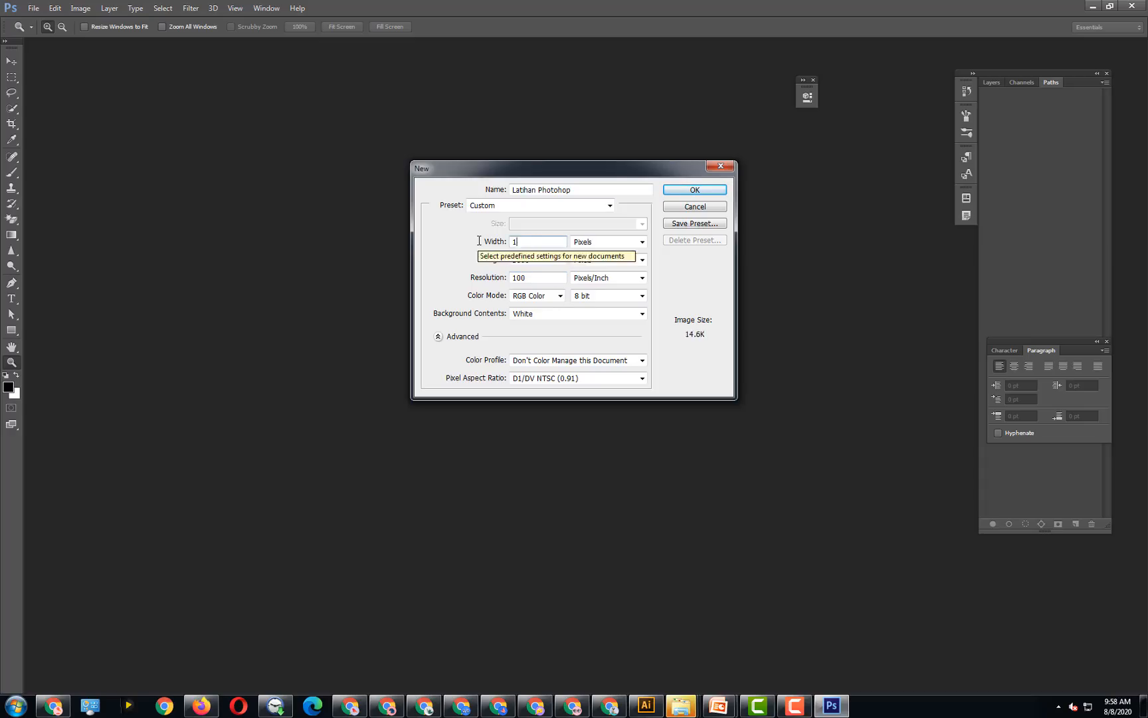
text(000)
key(Tab)
key(Tab)
text(1000)
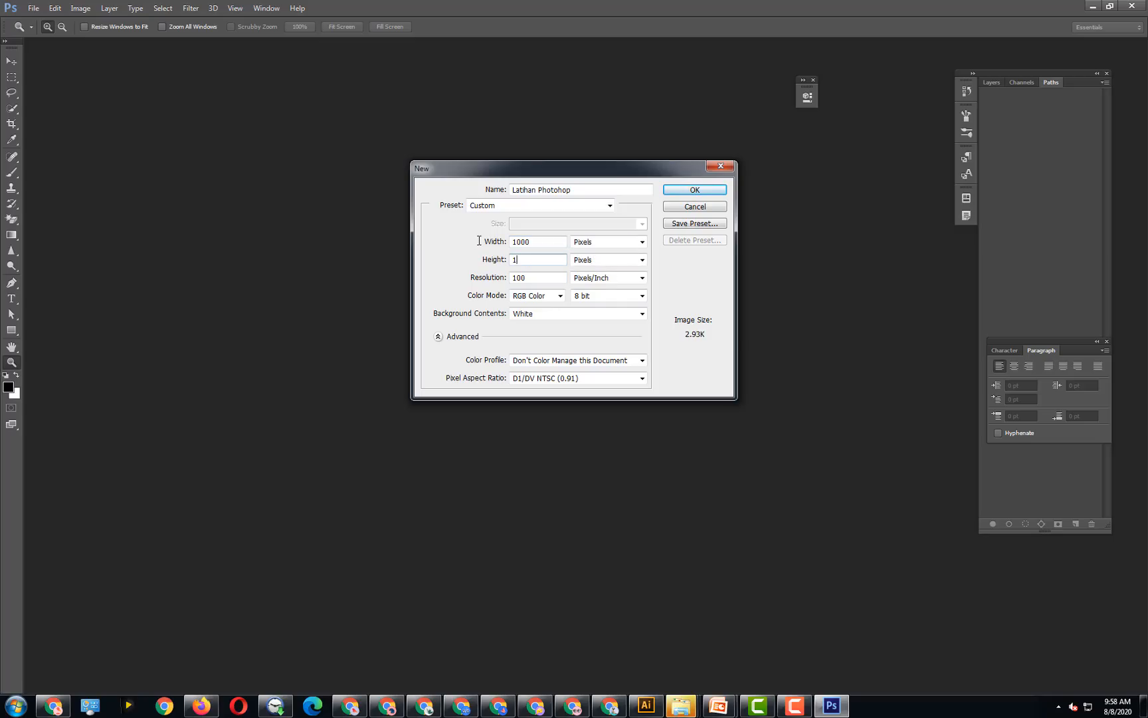
- Examine the color profile and pixel aspect ratio options in the new document's advanced settings, keeping the current choices
click(569, 361)
click(569, 363)
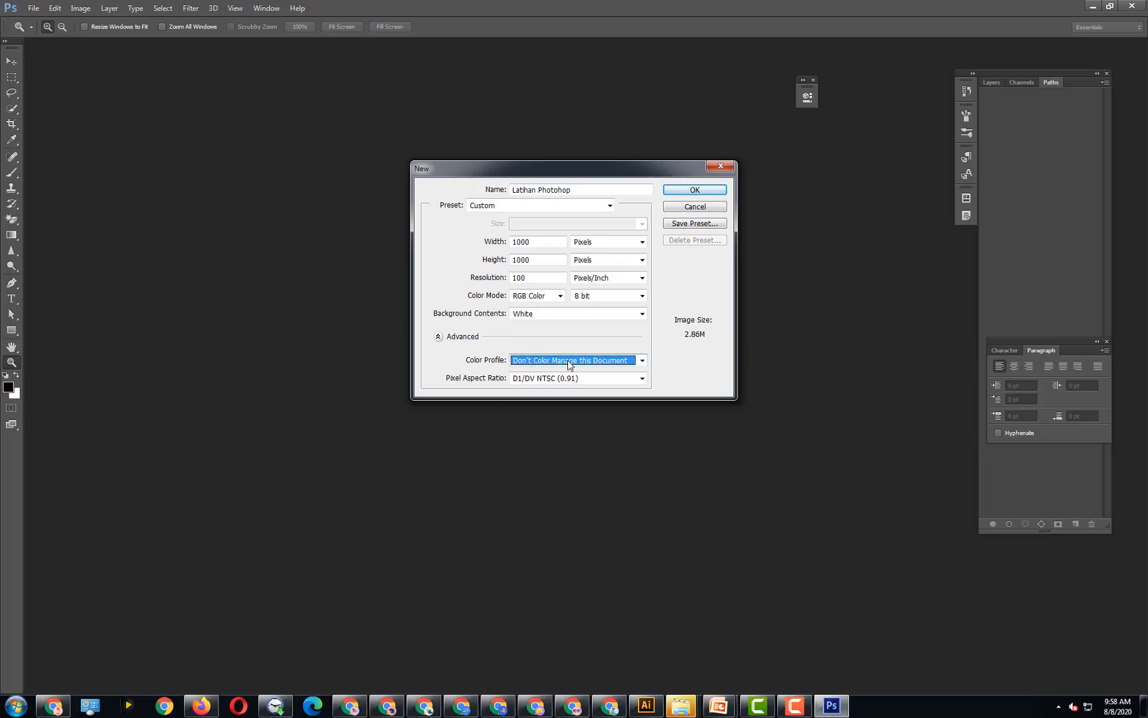
click(559, 378)
click(560, 378)
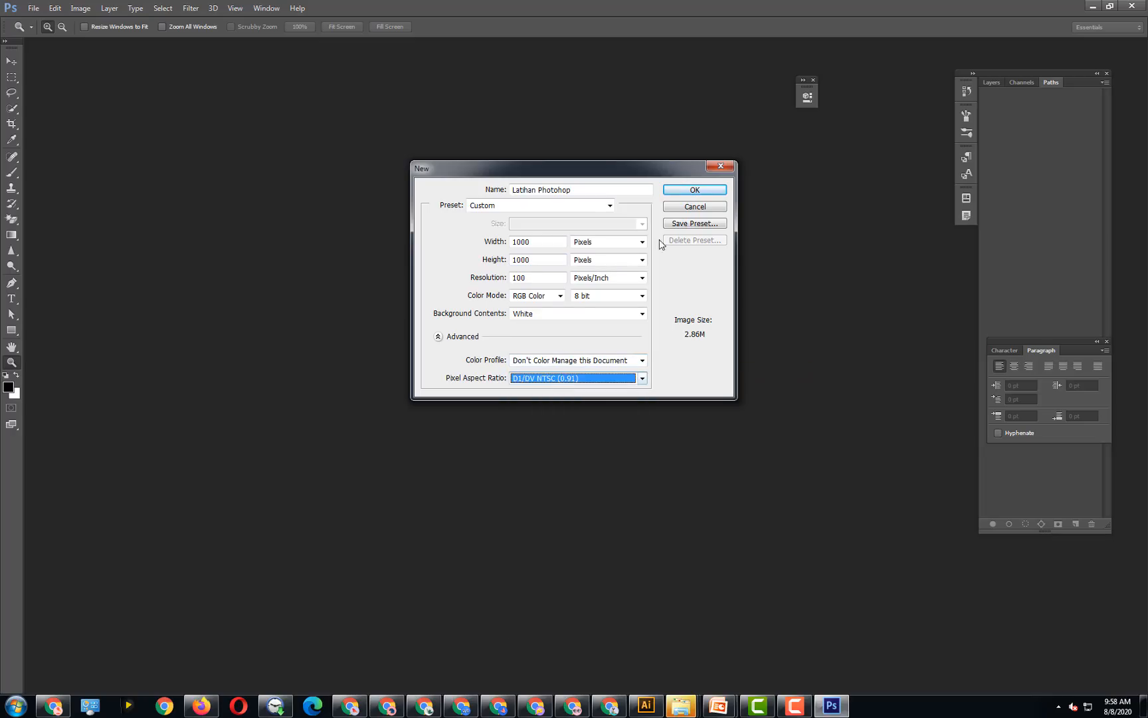
- Create the document with the chosen settings, and activate the Move tool
click(691, 193)
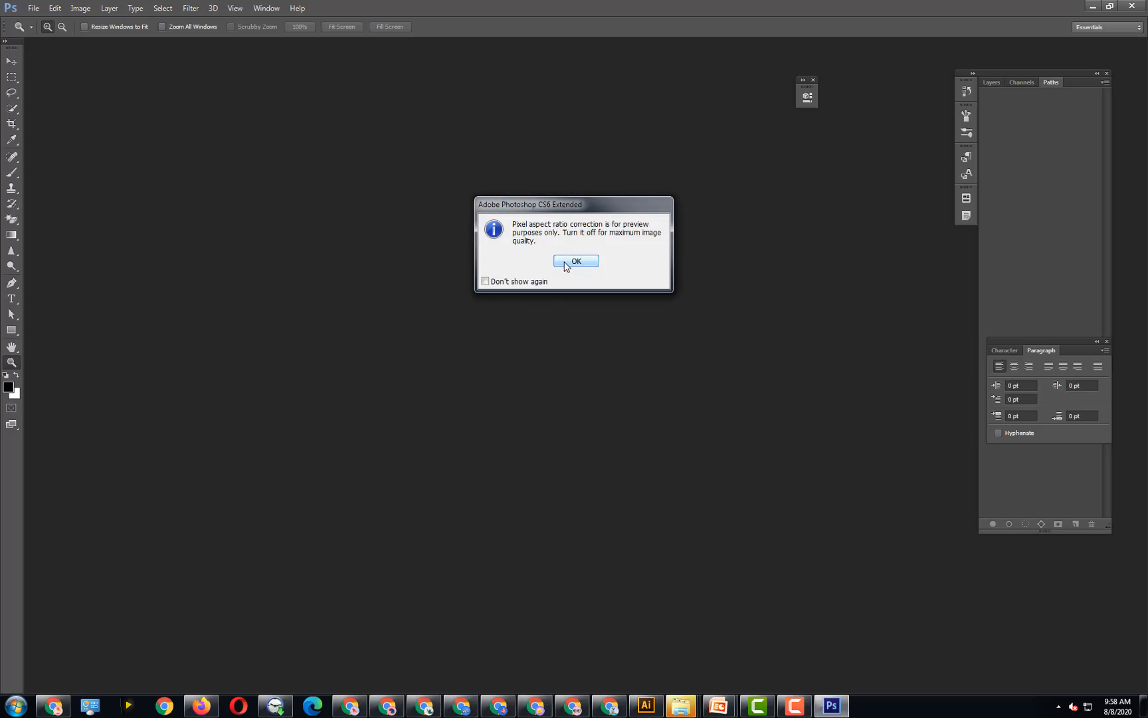
click(565, 263)
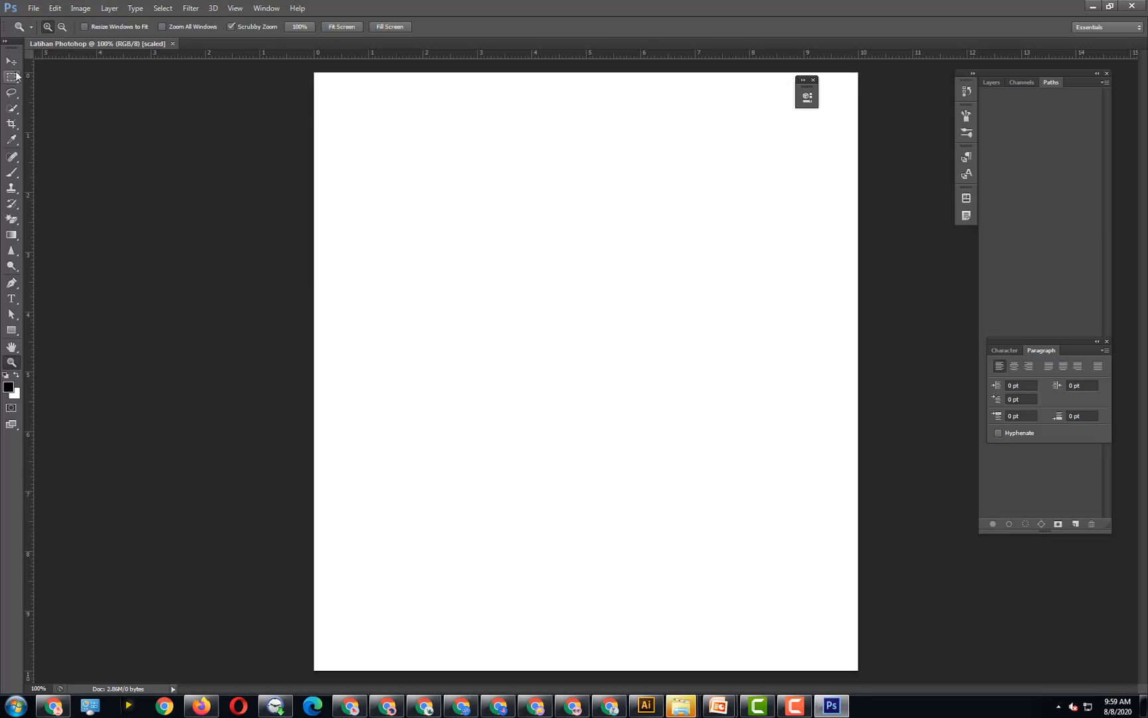
click(11, 62)
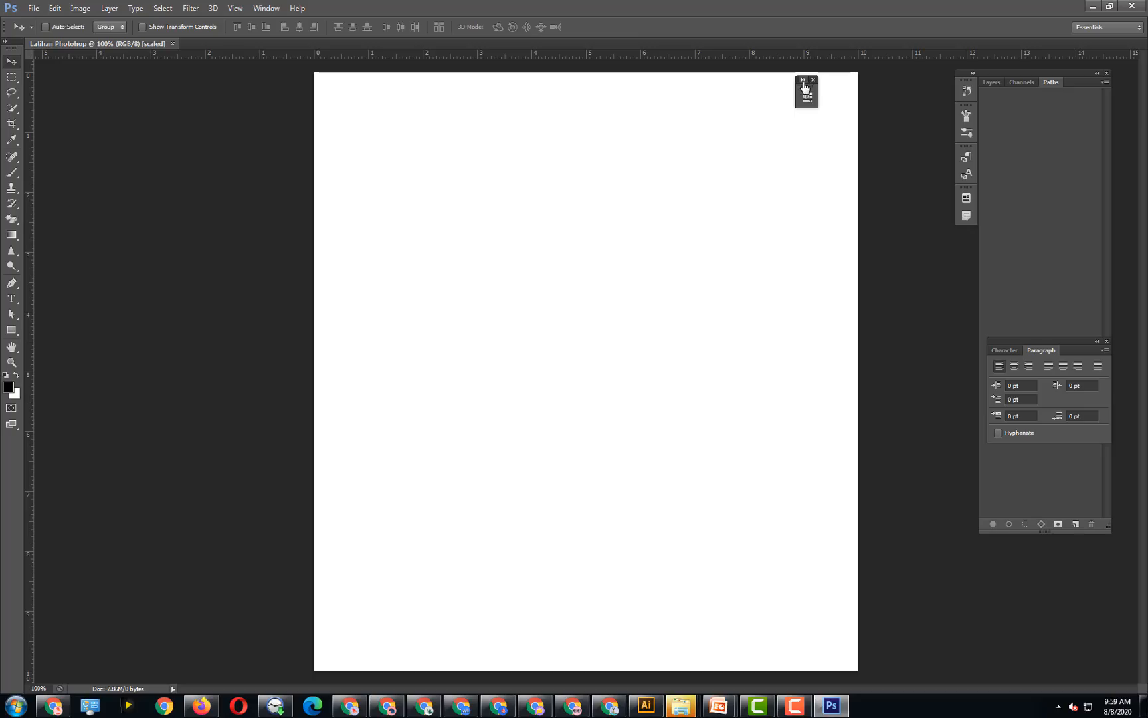
- Move the small floating collapsed panel off the canvas into the empty workspace beside the docked panels
drag(804, 84, 900, 177)
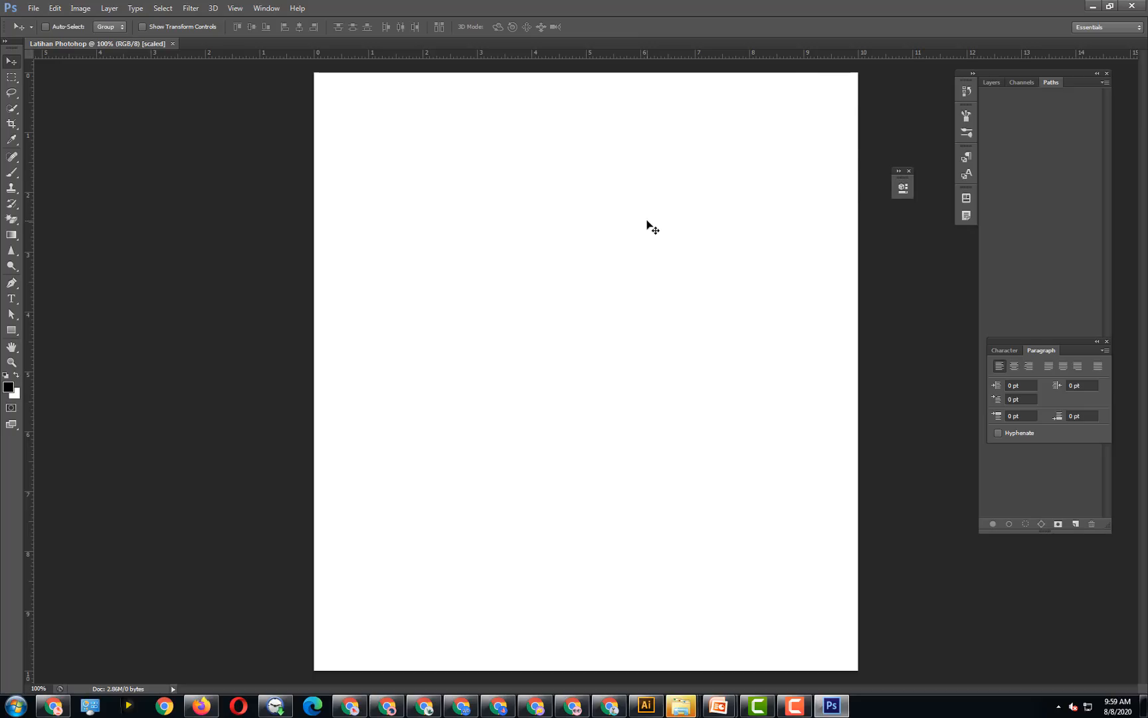
key(ctrl+minus)
key(ctrl+plus)
- Start placing an image and browse to the Bahan Photoshop folder in My Youtube > Bahan on the H: drive
click(31, 9)
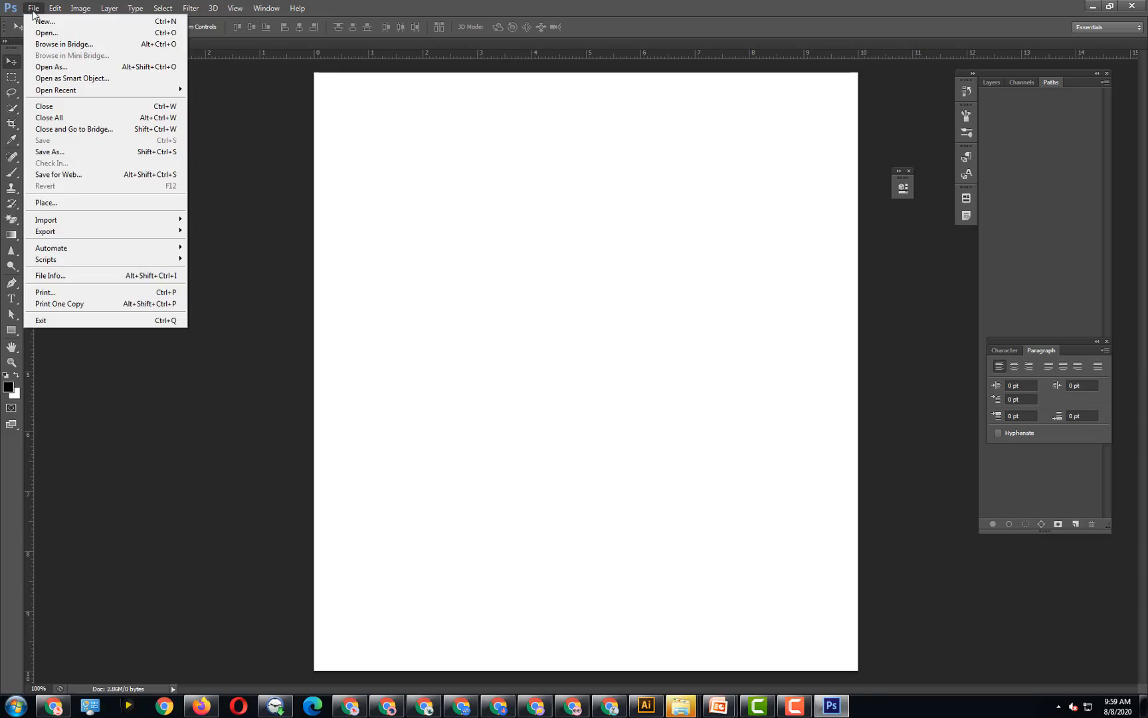
click(50, 202)
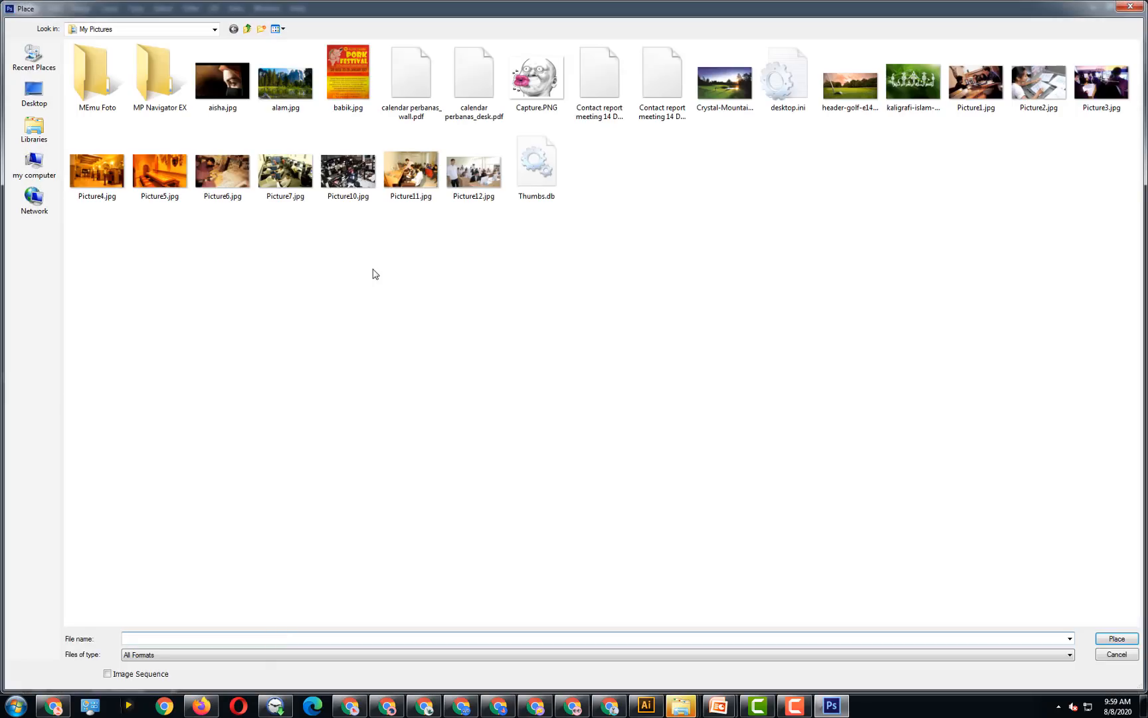
click(34, 169)
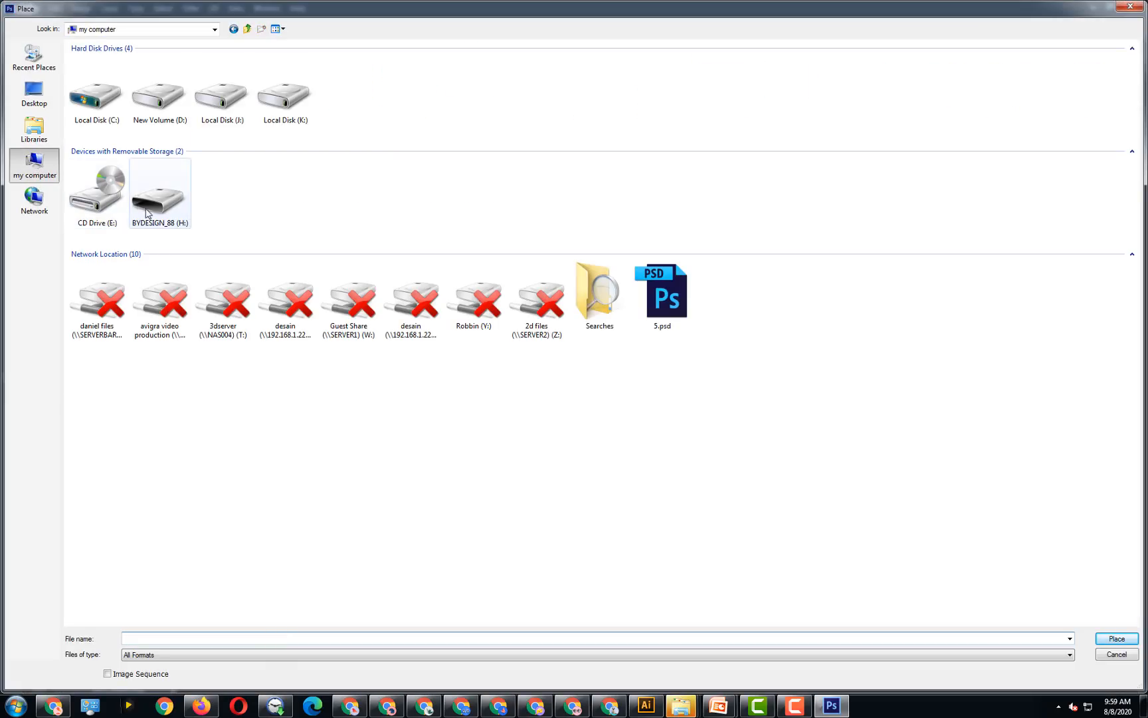
double_click(179, 224)
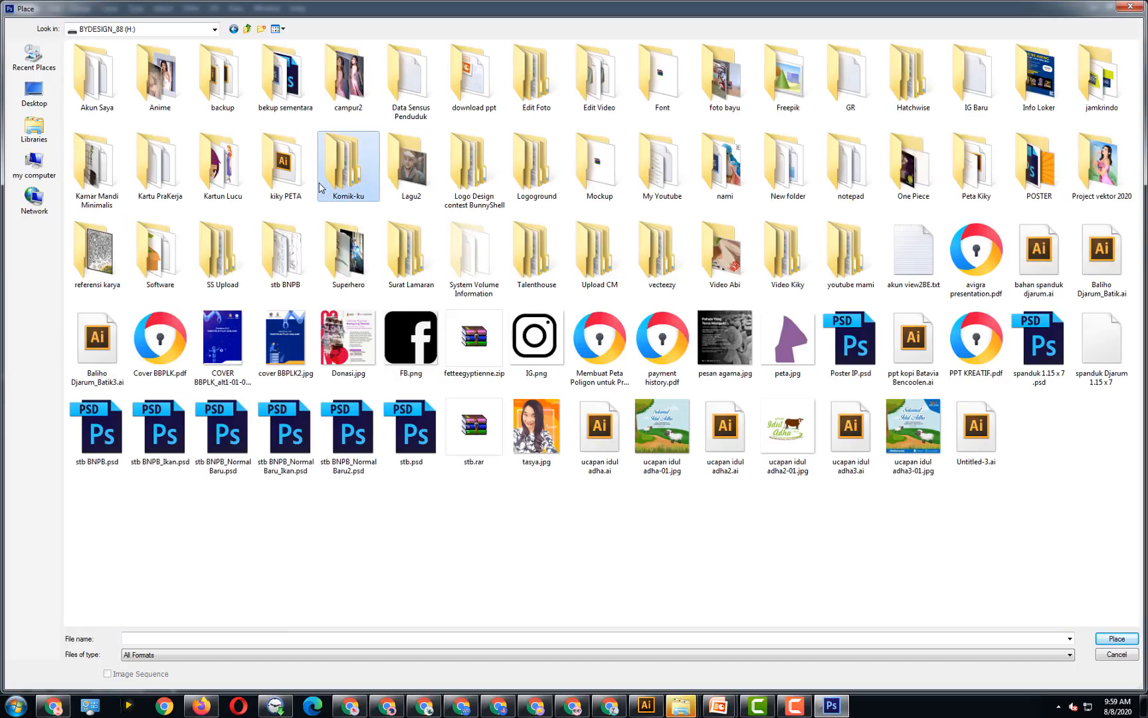
key(m)
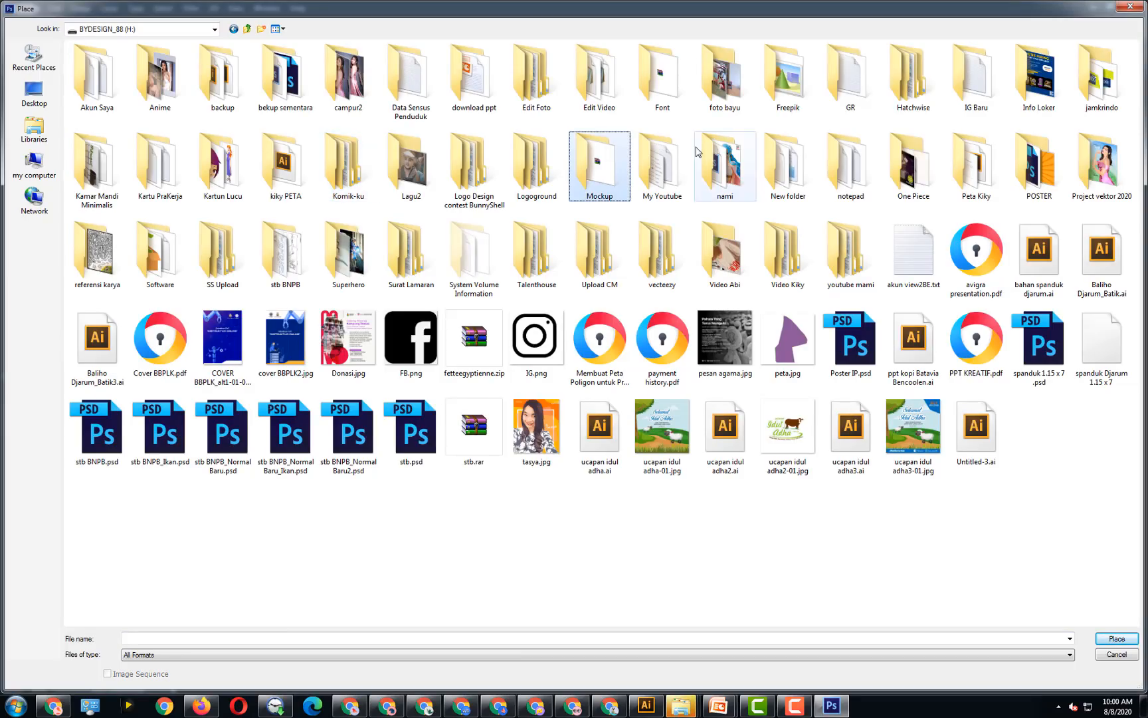
double_click(651, 176)
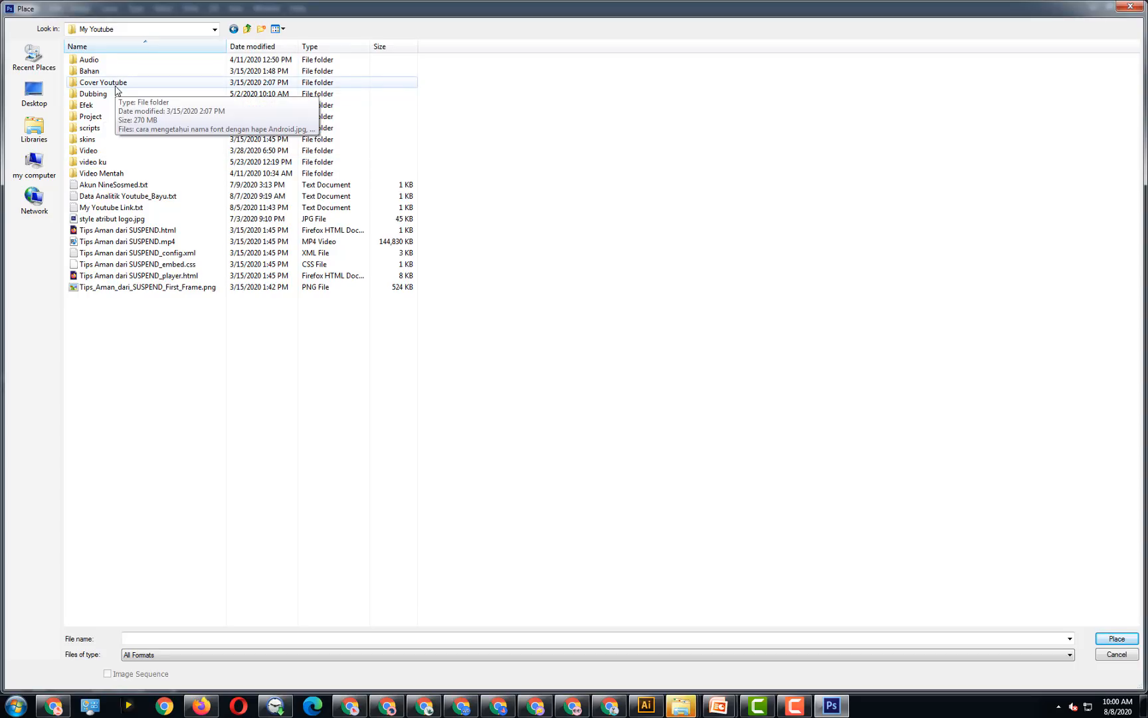
double_click(93, 71)
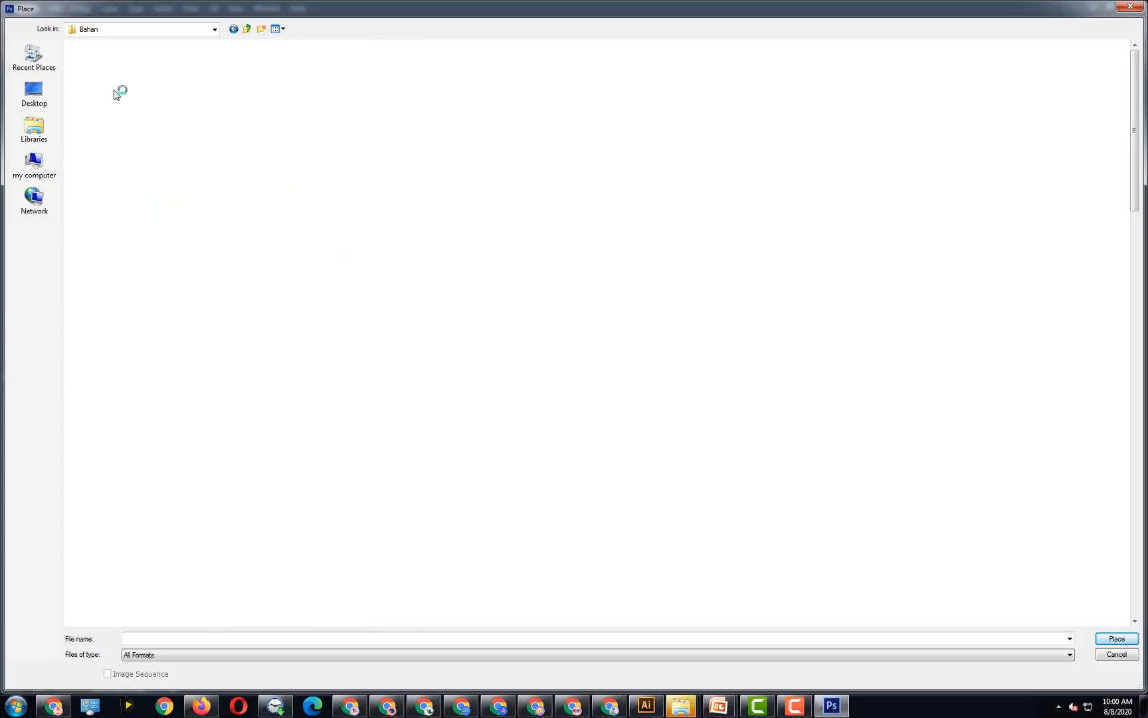
double_click(794, 146)
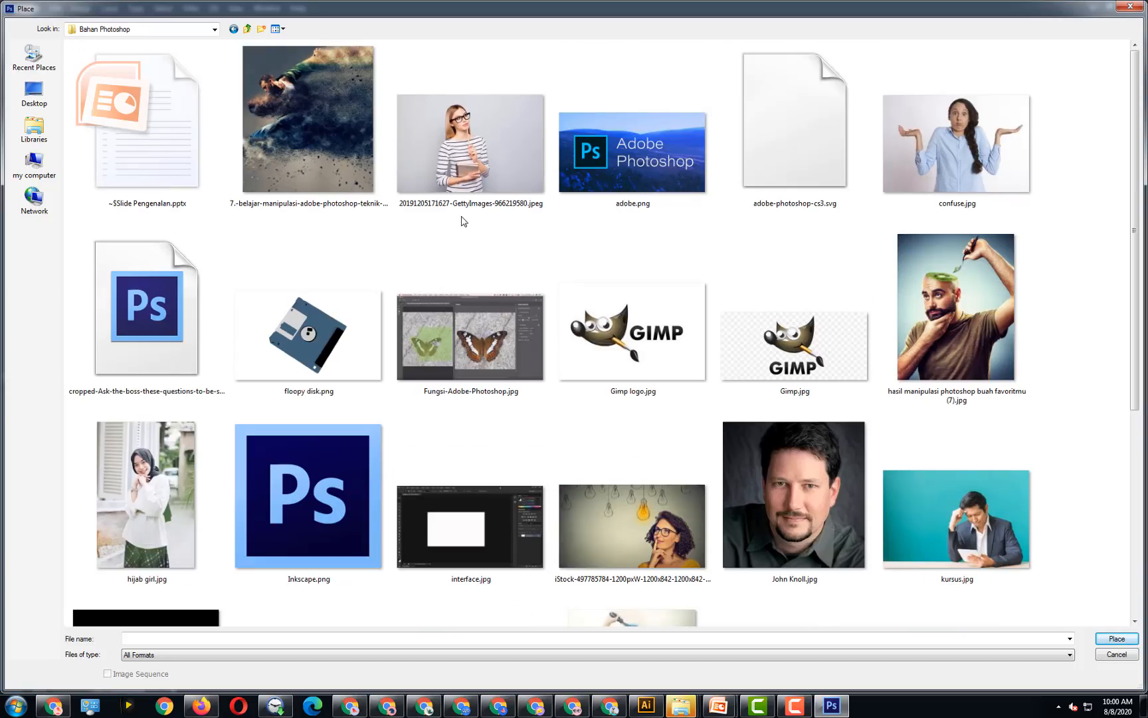
- Place hijab girl.jpg in the practice document at its default size and position, and commit the placement
click(670, 498)
scroll(672, 501, down, 3)
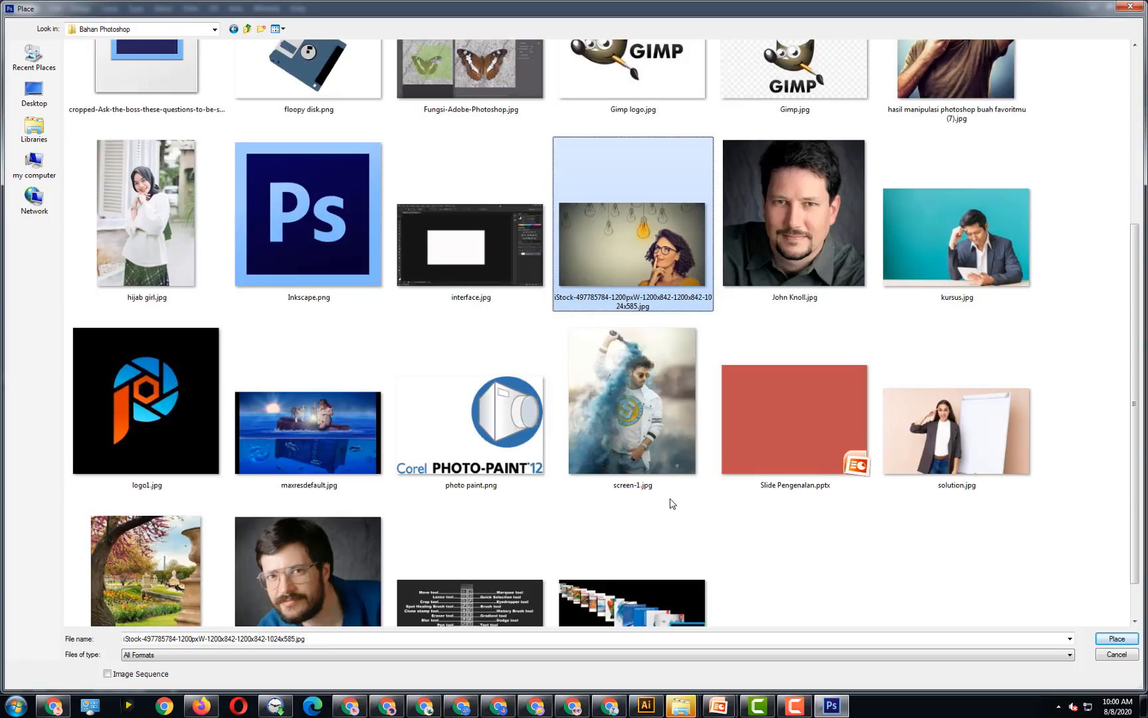
scroll(671, 500, down, 1)
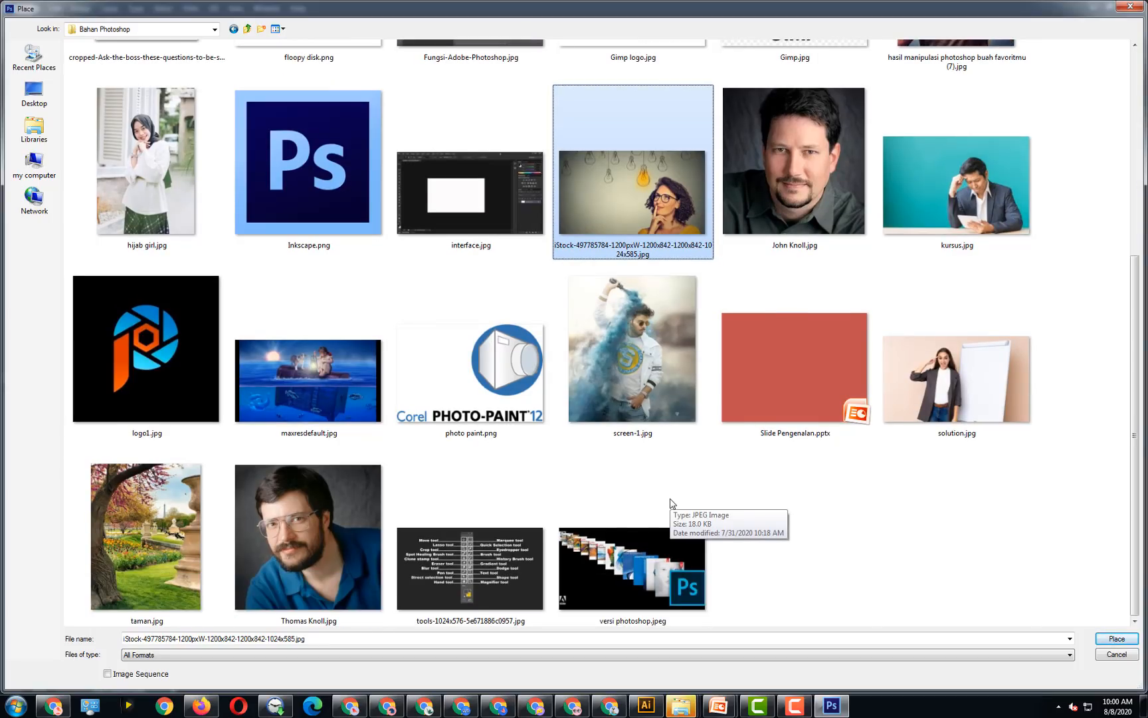
scroll(670, 503, up, 5)
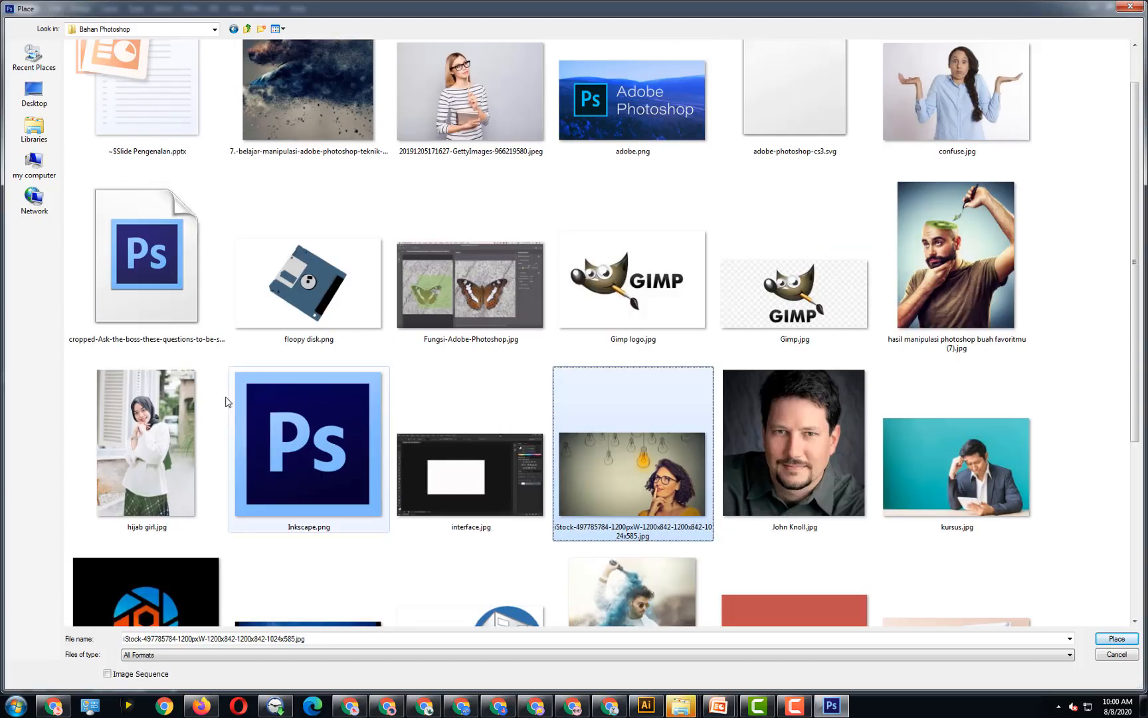
click(172, 413)
scroll(224, 403, down, 3)
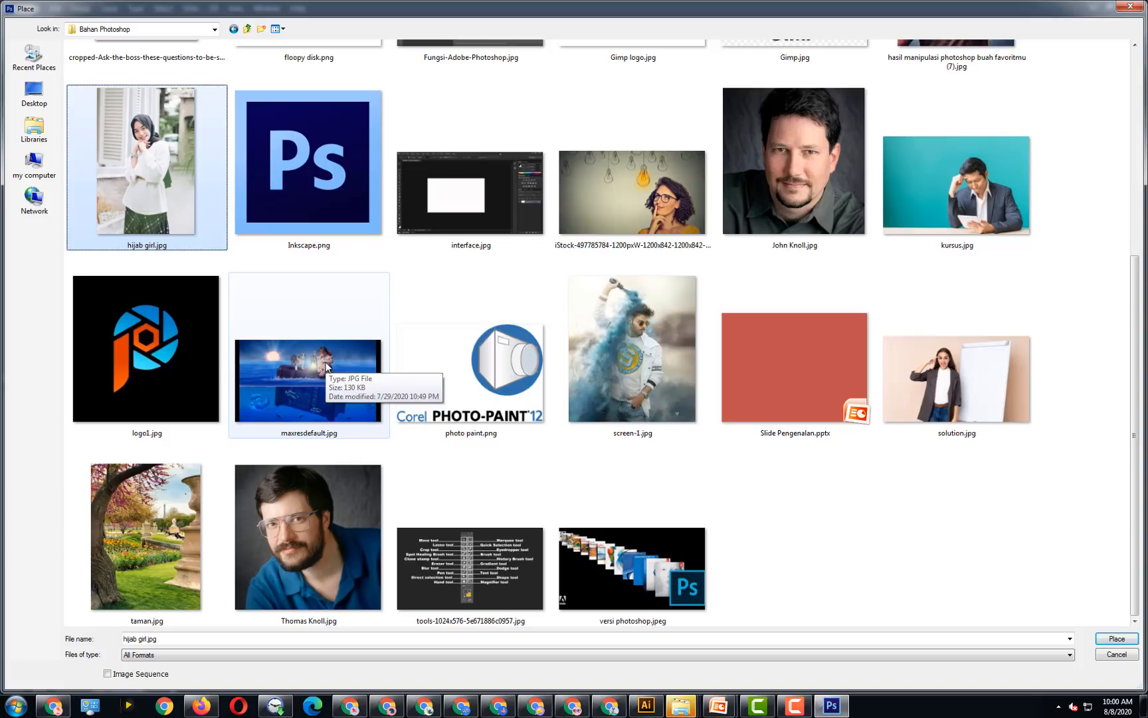
click(200, 547)
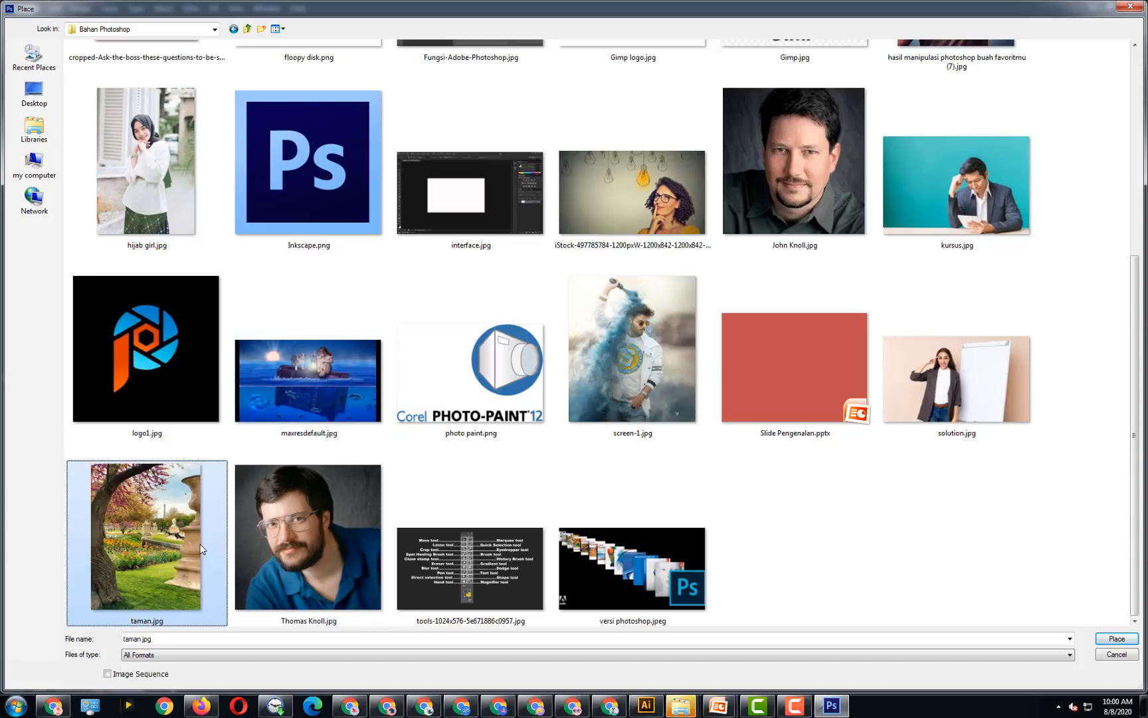
click(200, 189)
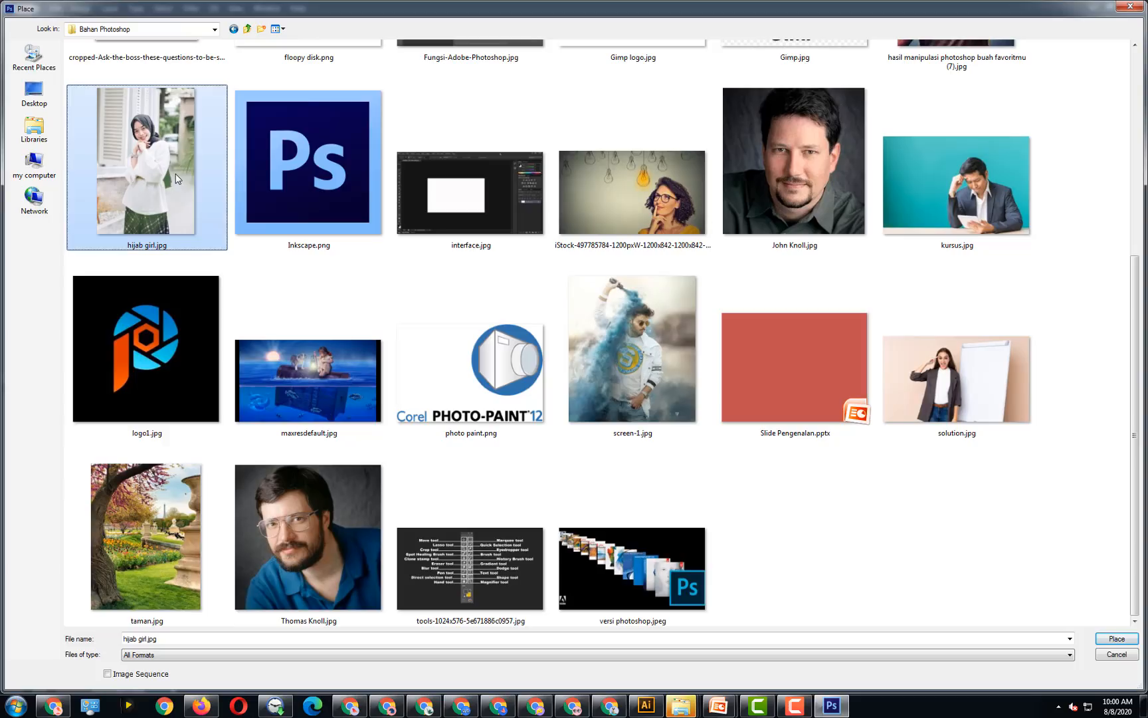
click(184, 535)
click(193, 186)
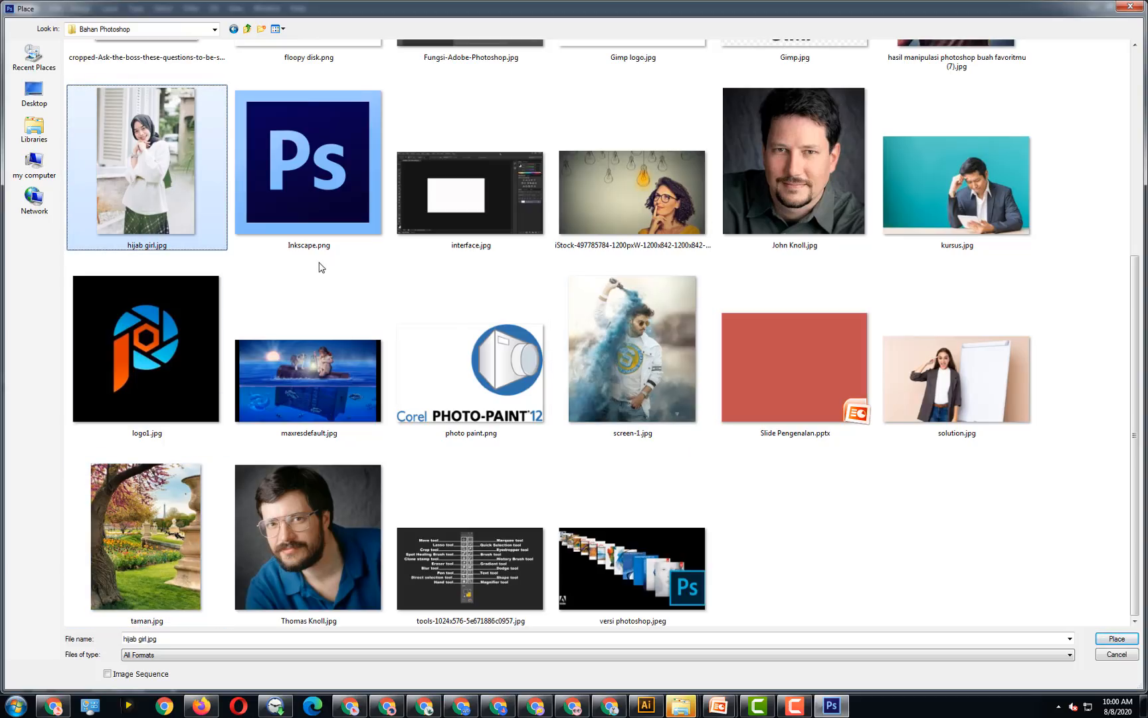
click(1116, 639)
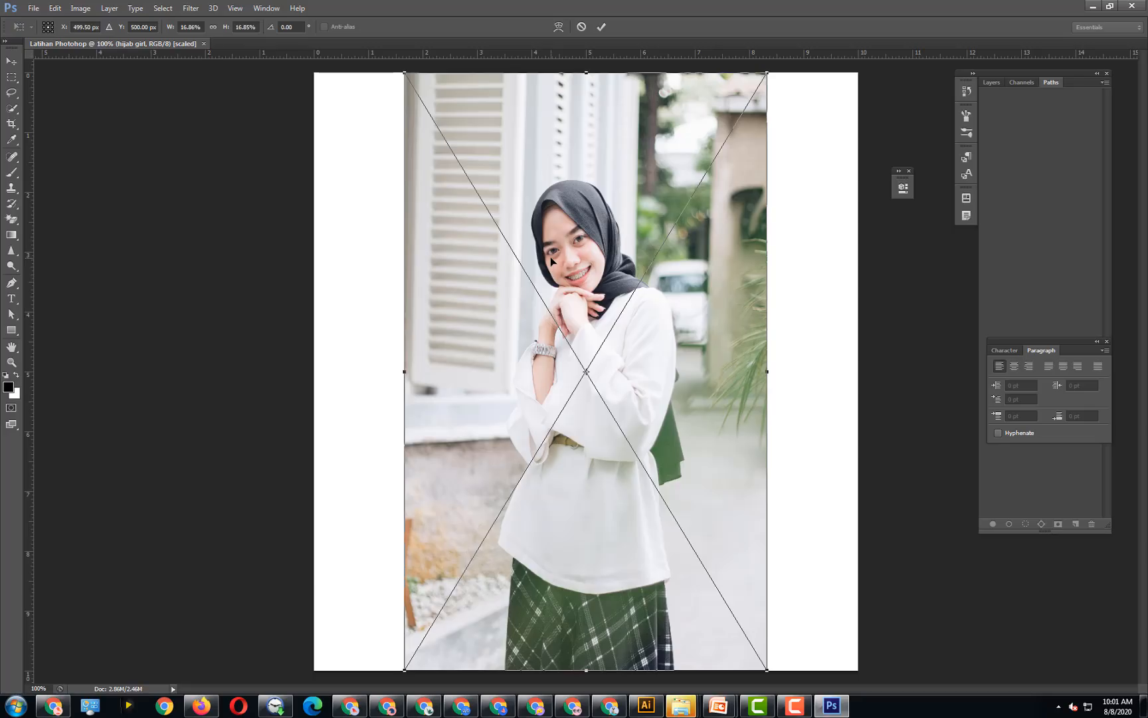
key(Return)
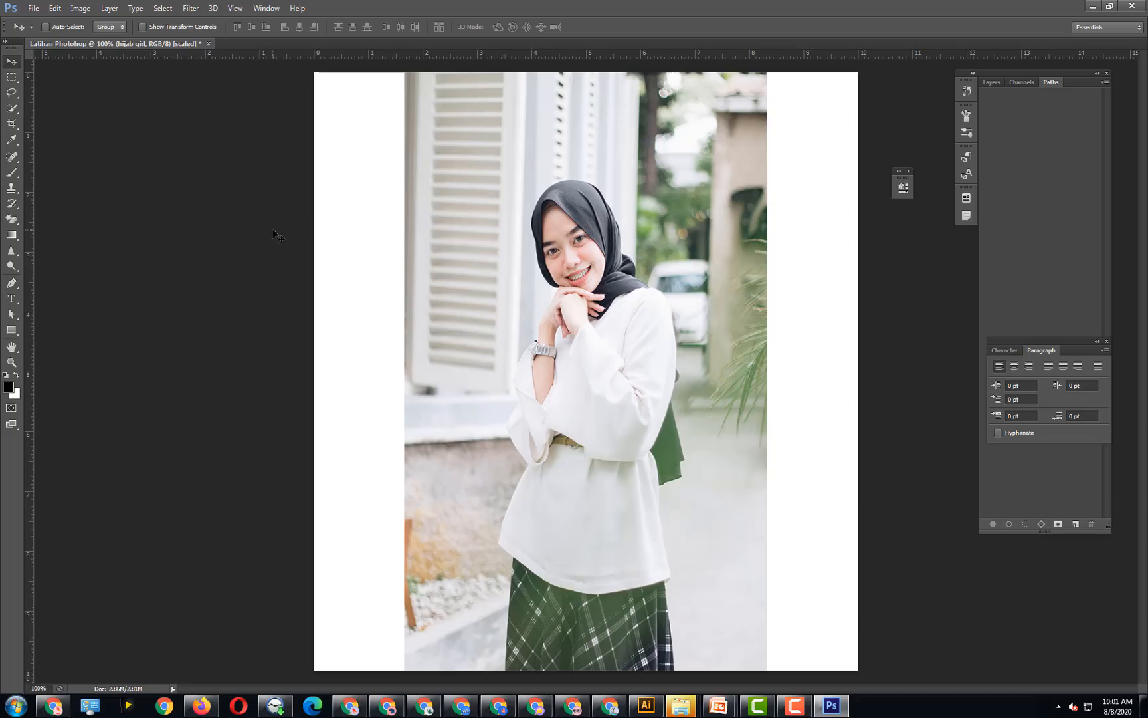
- Open taman.jpg from the Bahan Photoshop folder as a separate document
click(33, 9)
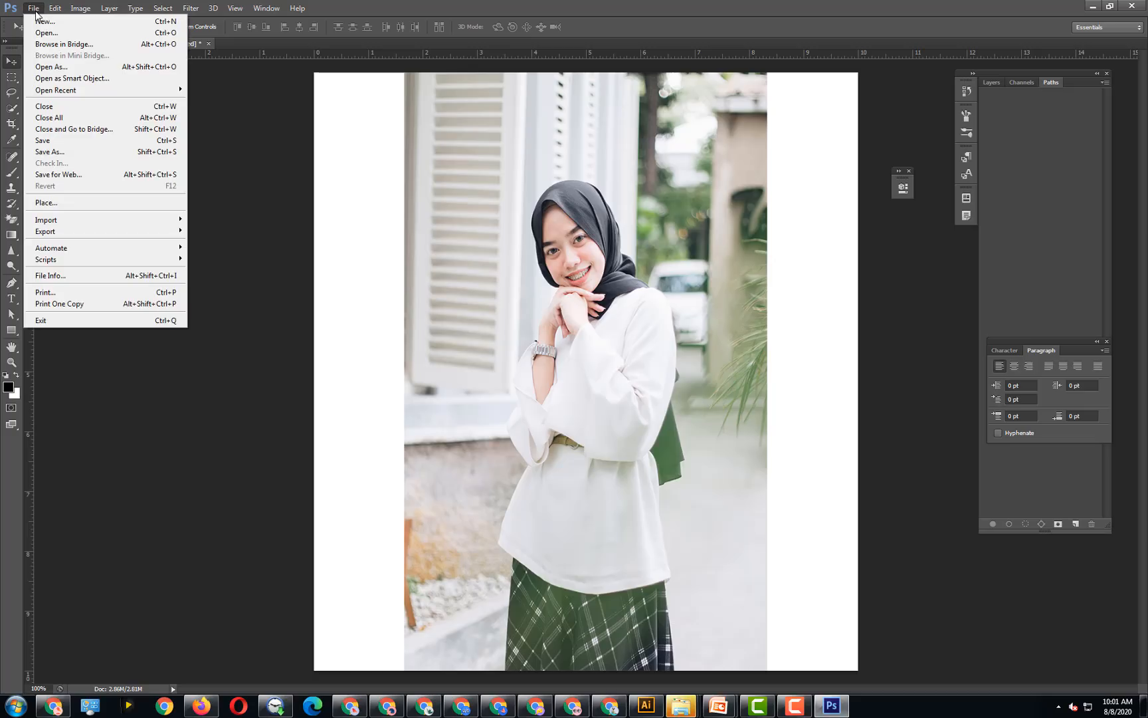
click(87, 34)
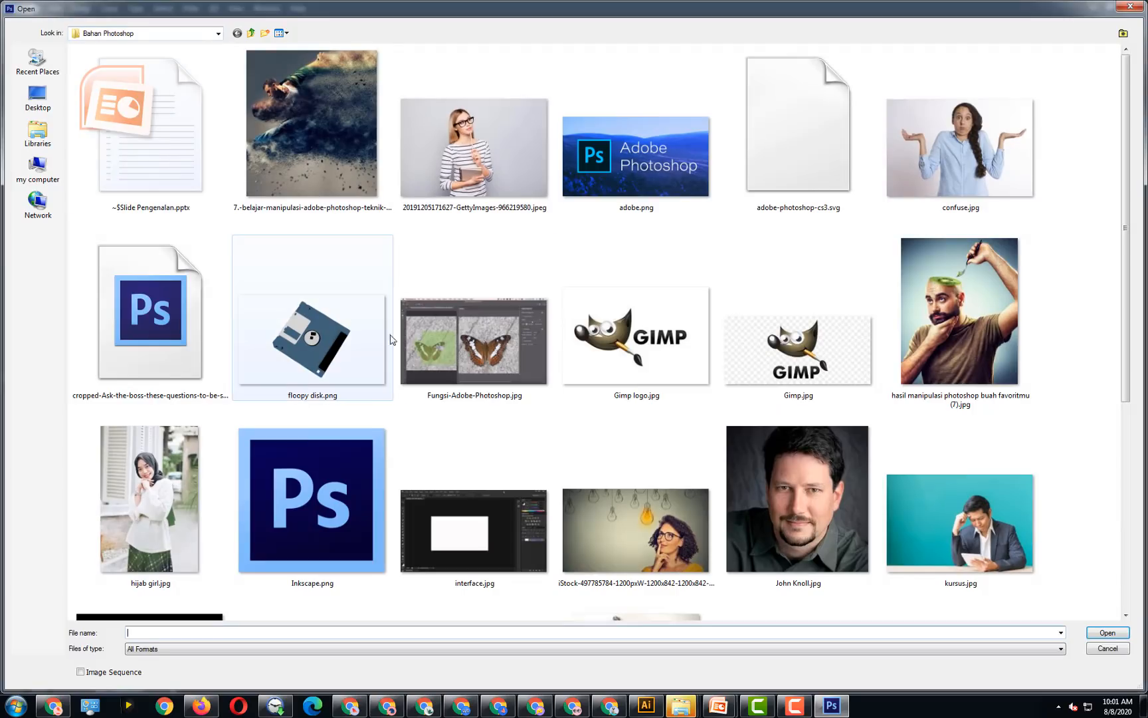
click(415, 353)
scroll(415, 353, down, 5)
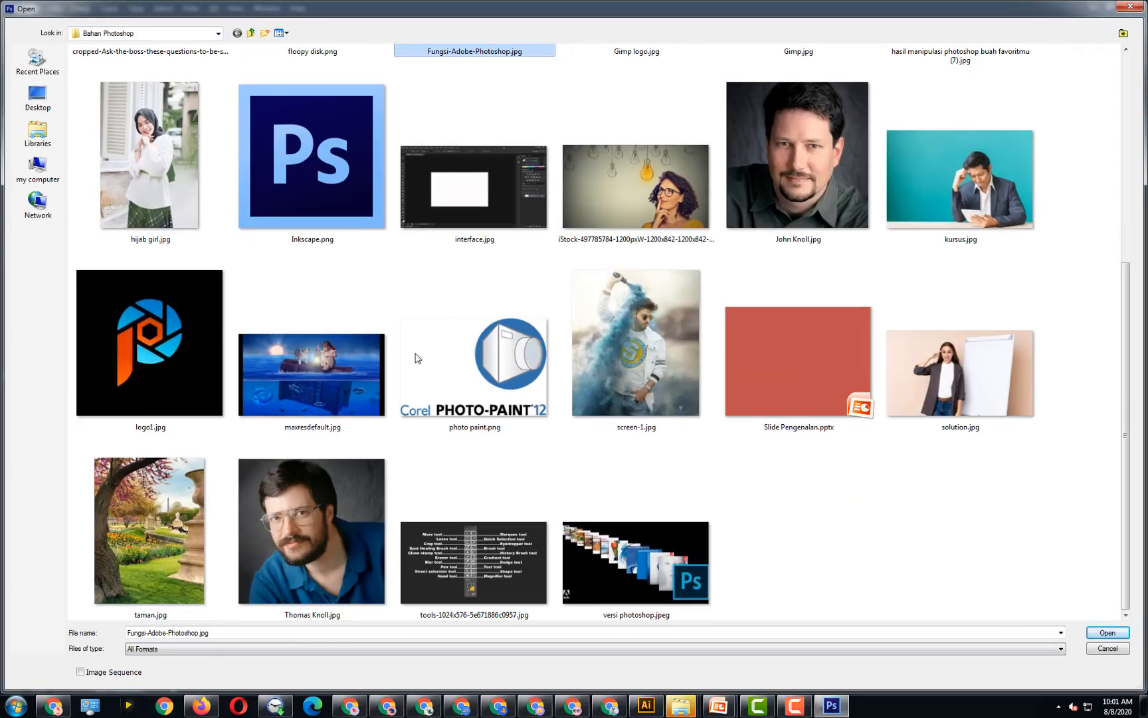
click(171, 511)
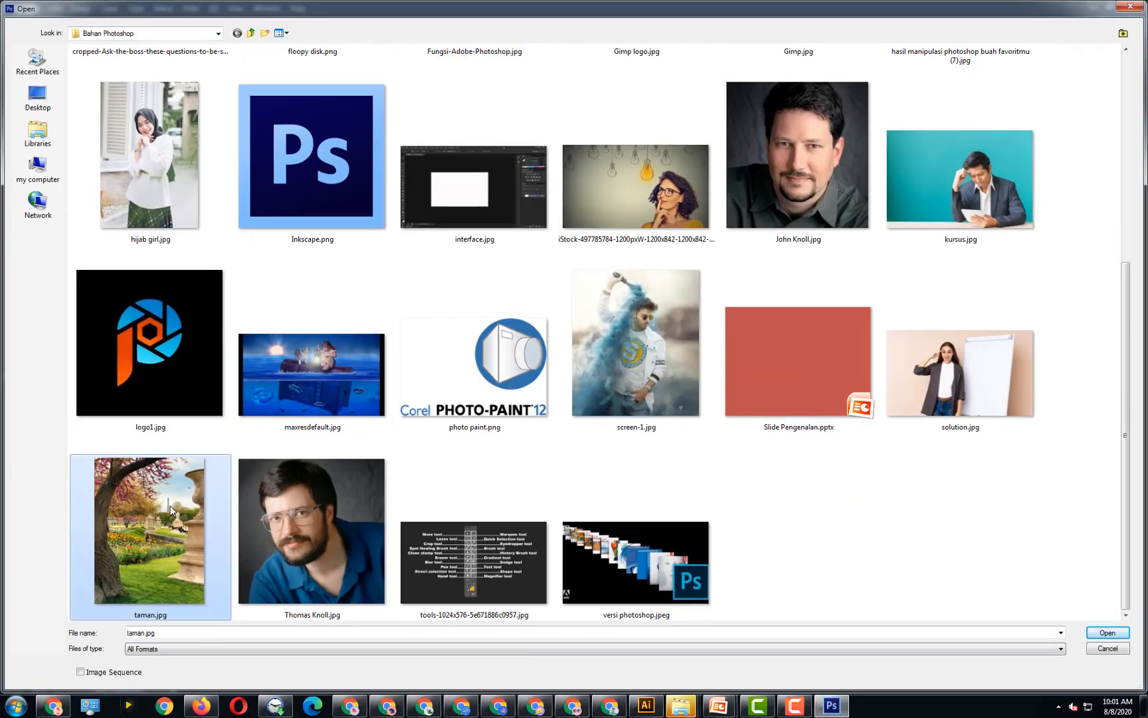
double_click(171, 510)
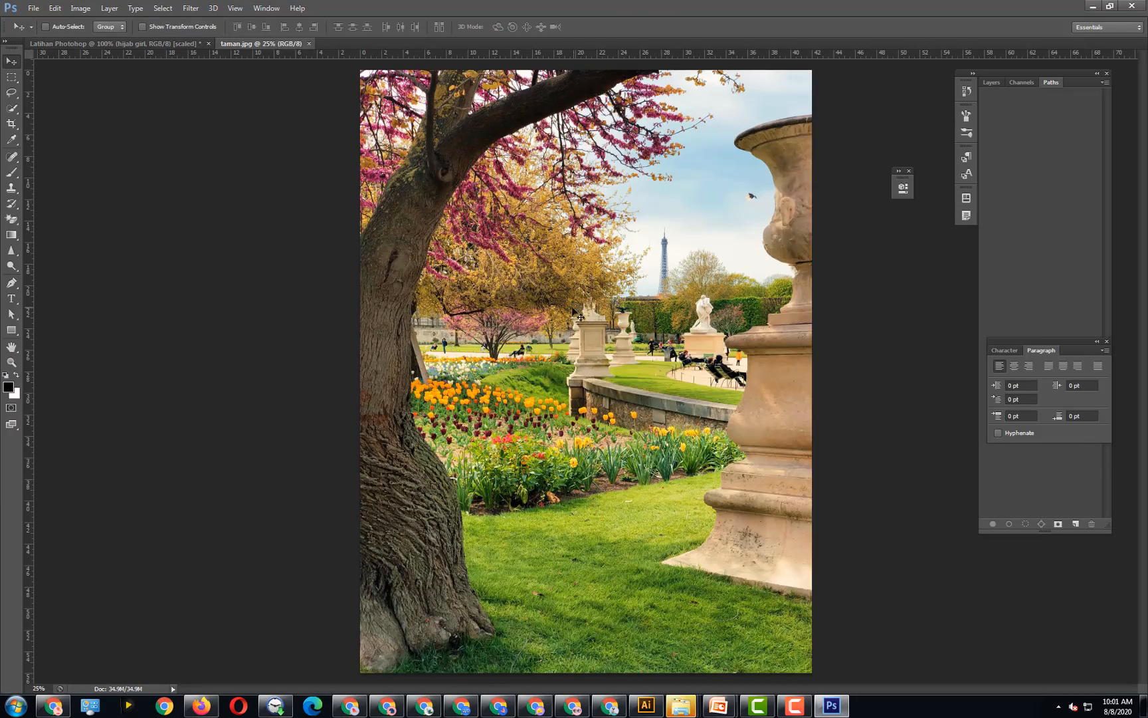
- Compare the practice document with the taman.jpg document, ending on the practice document
click(172, 44)
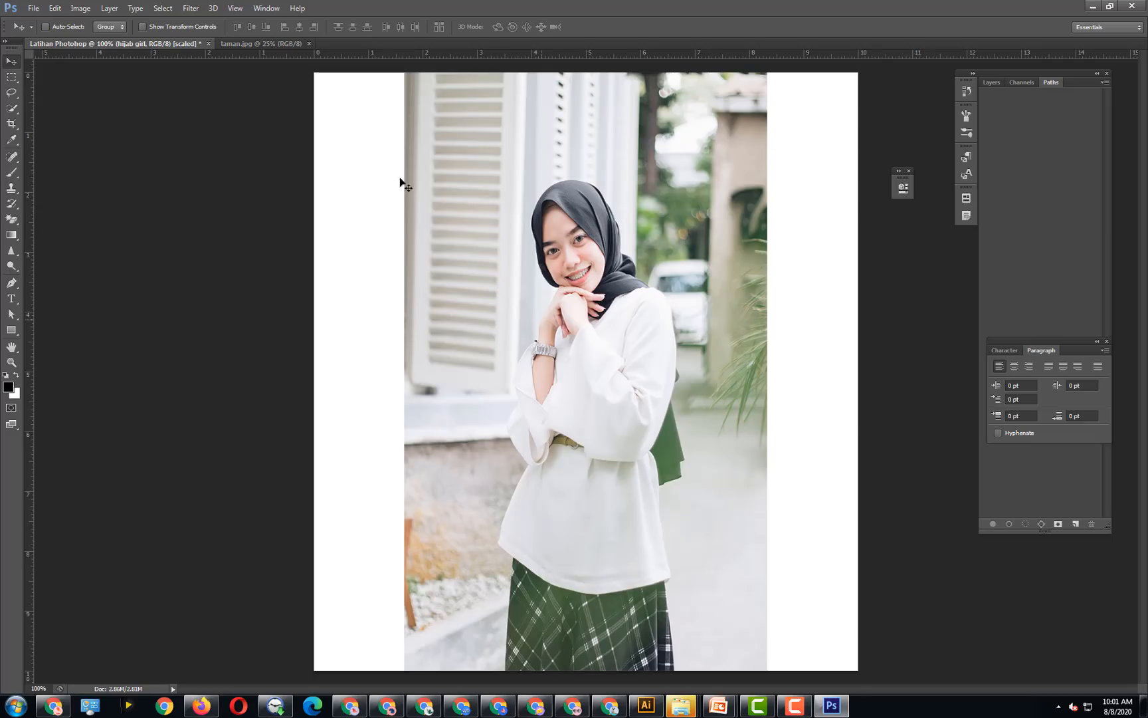
click(270, 46)
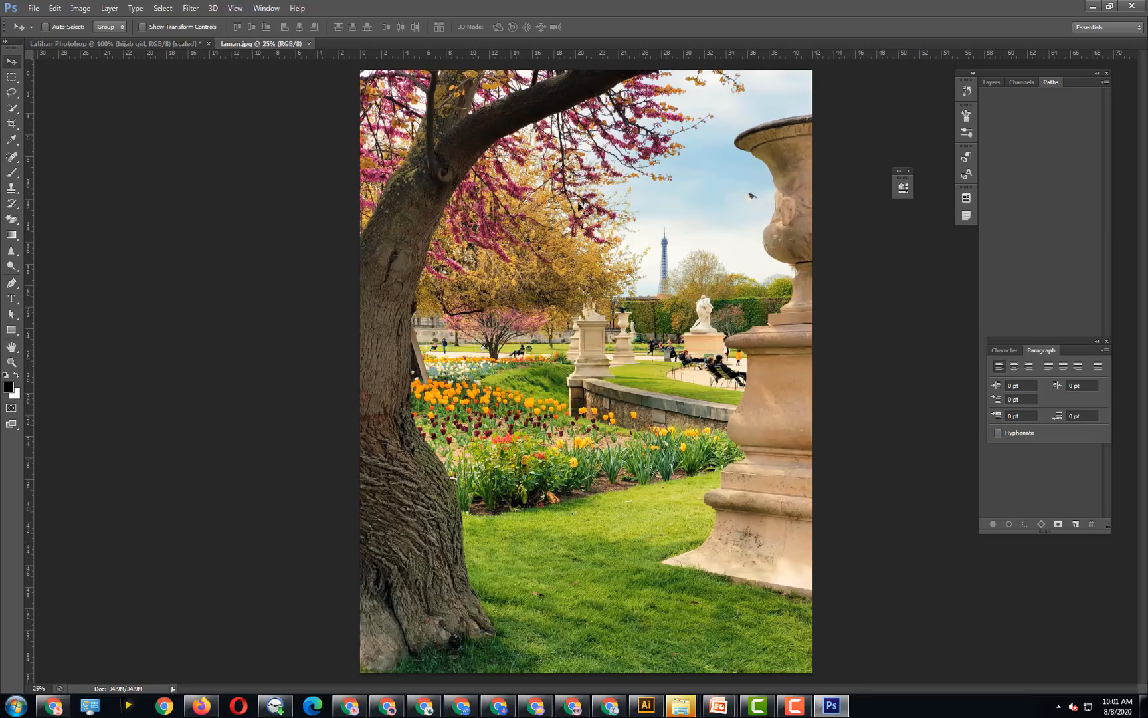
click(161, 45)
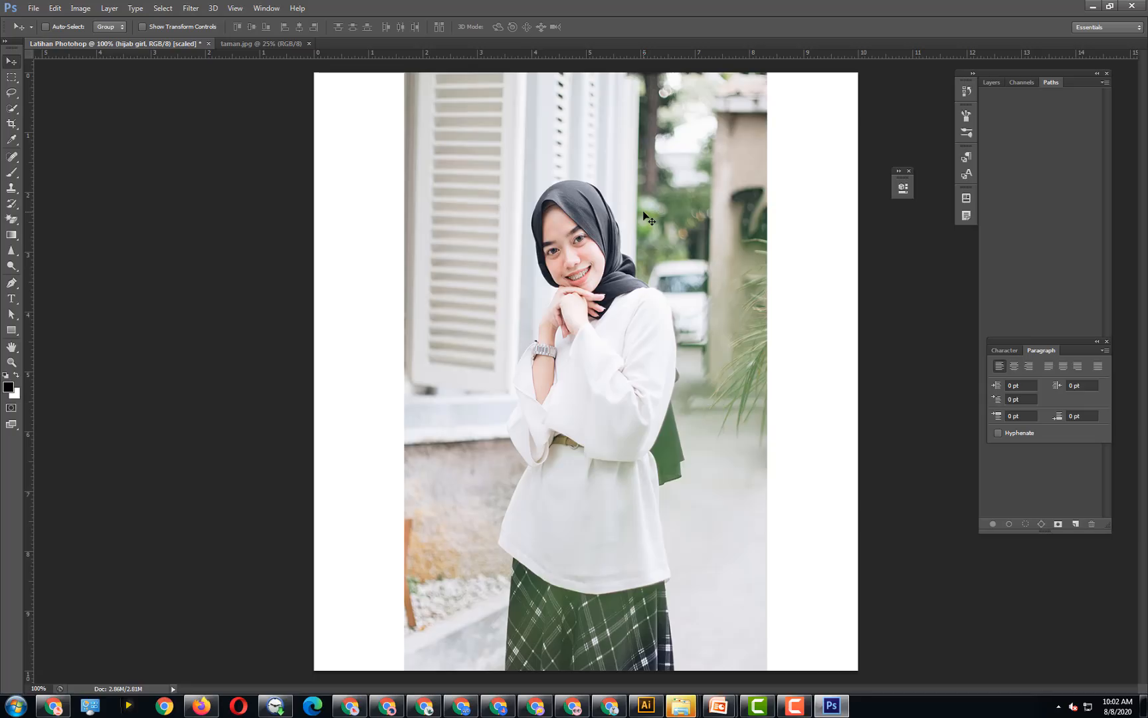
- Activate the Quick Selection tool and set its brush size to 35
click(14, 111)
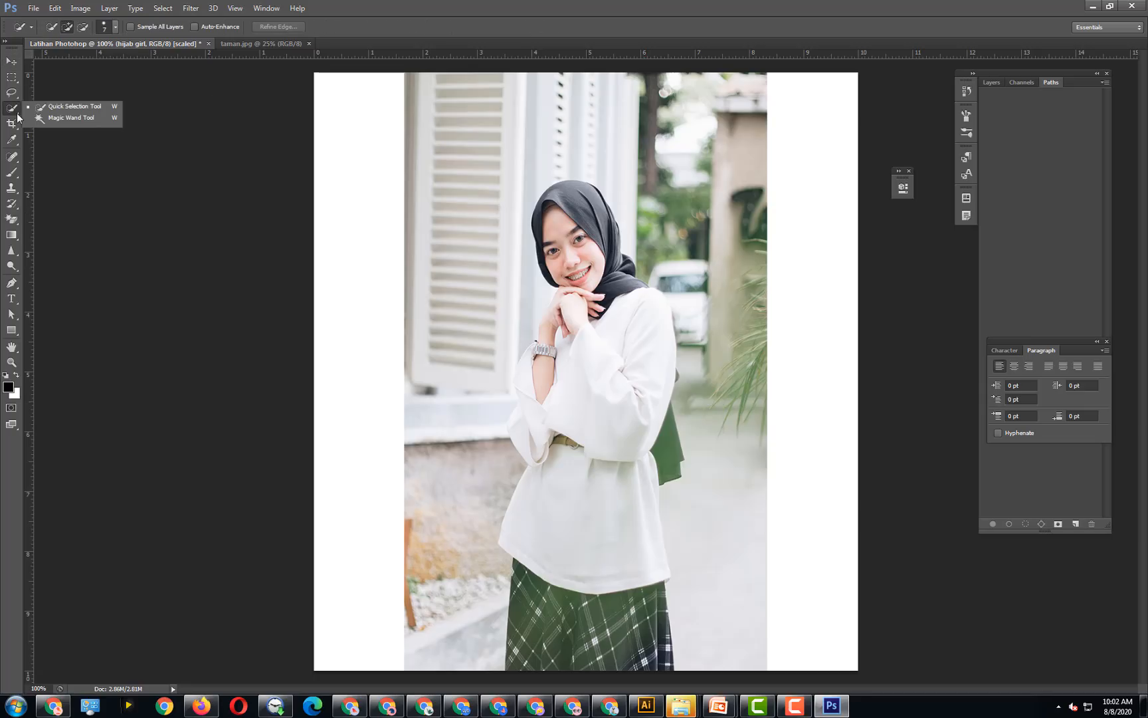
click(37, 109)
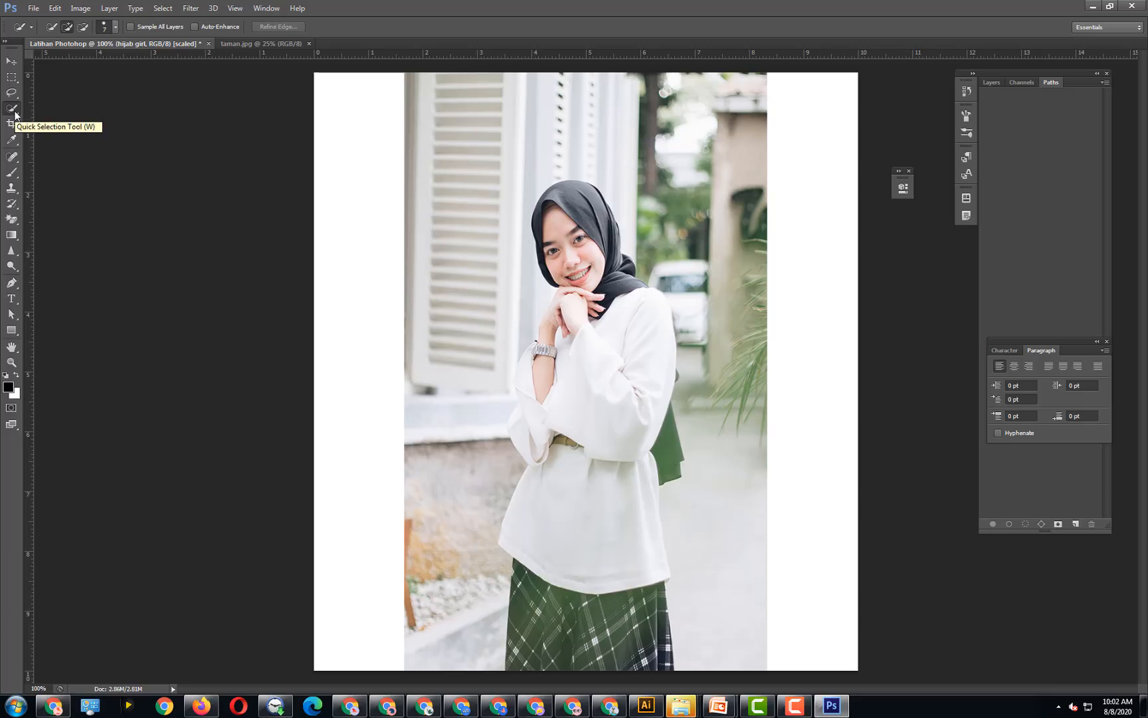
click(10, 62)
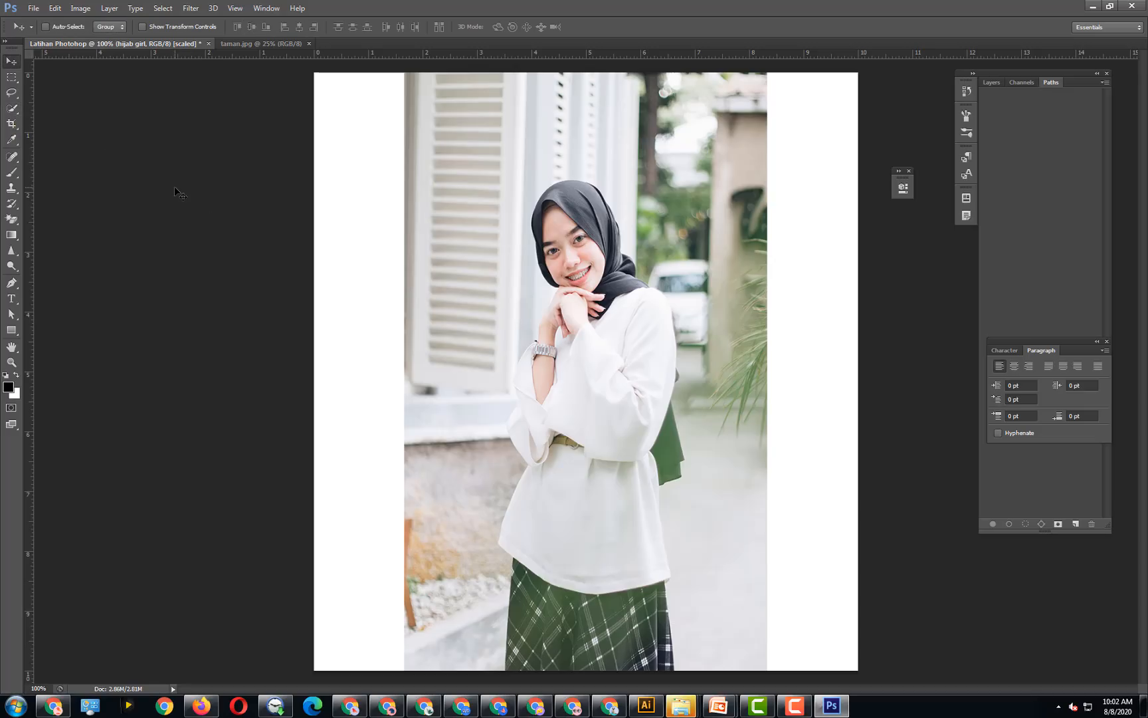
key(w)
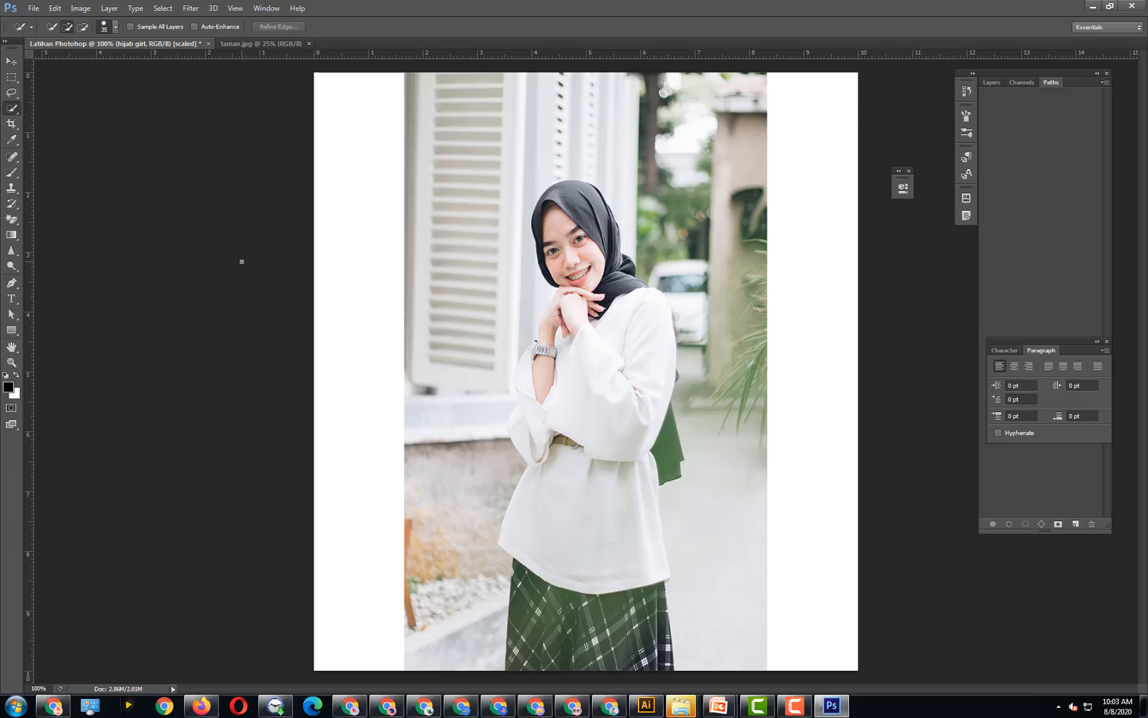
- View the taman.jpg park photo briefly, return to the practice document and display its layer list
click(252, 45)
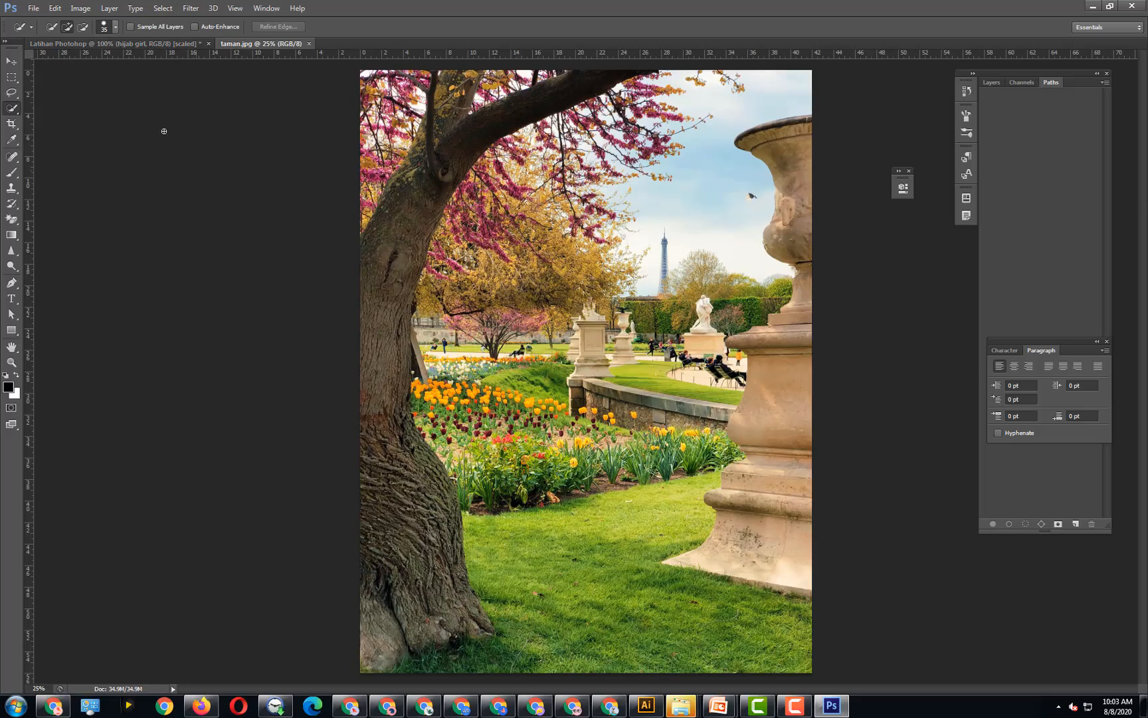
click(174, 46)
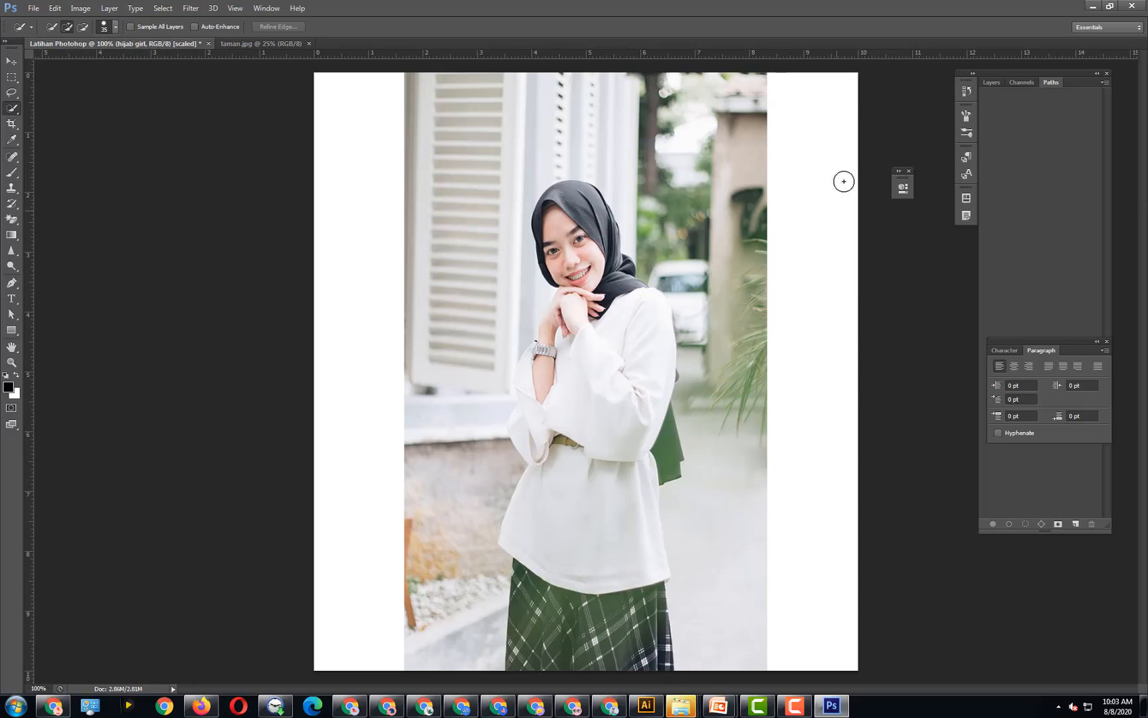
click(990, 83)
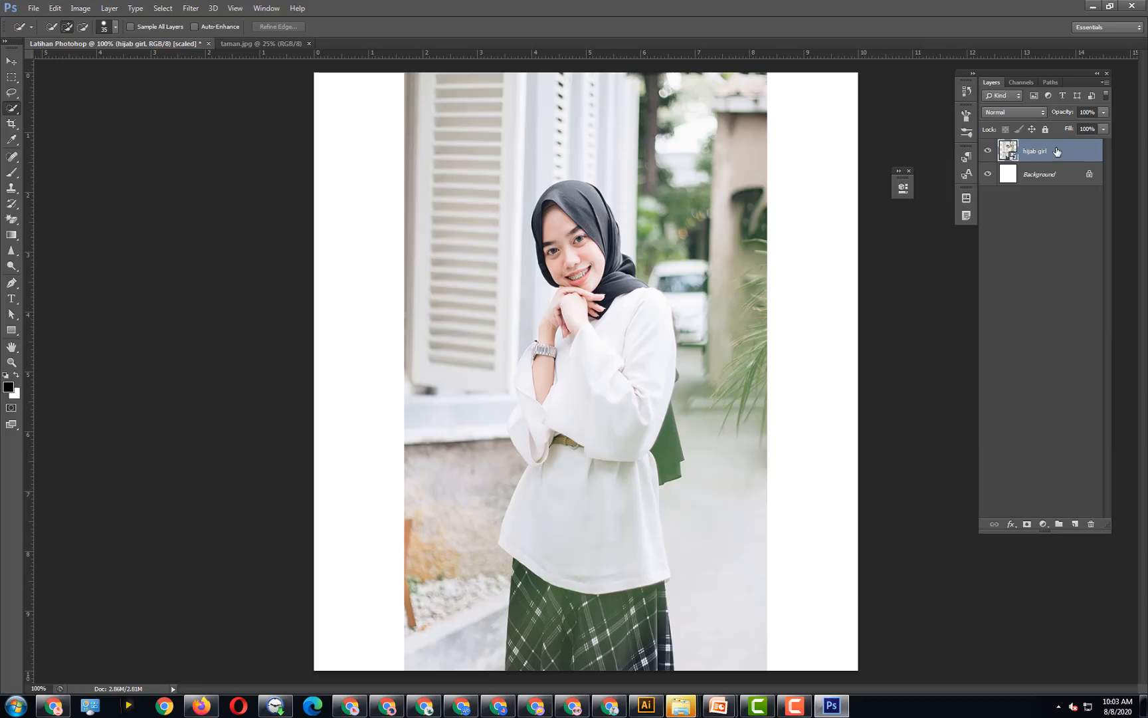
right_click(1031, 151)
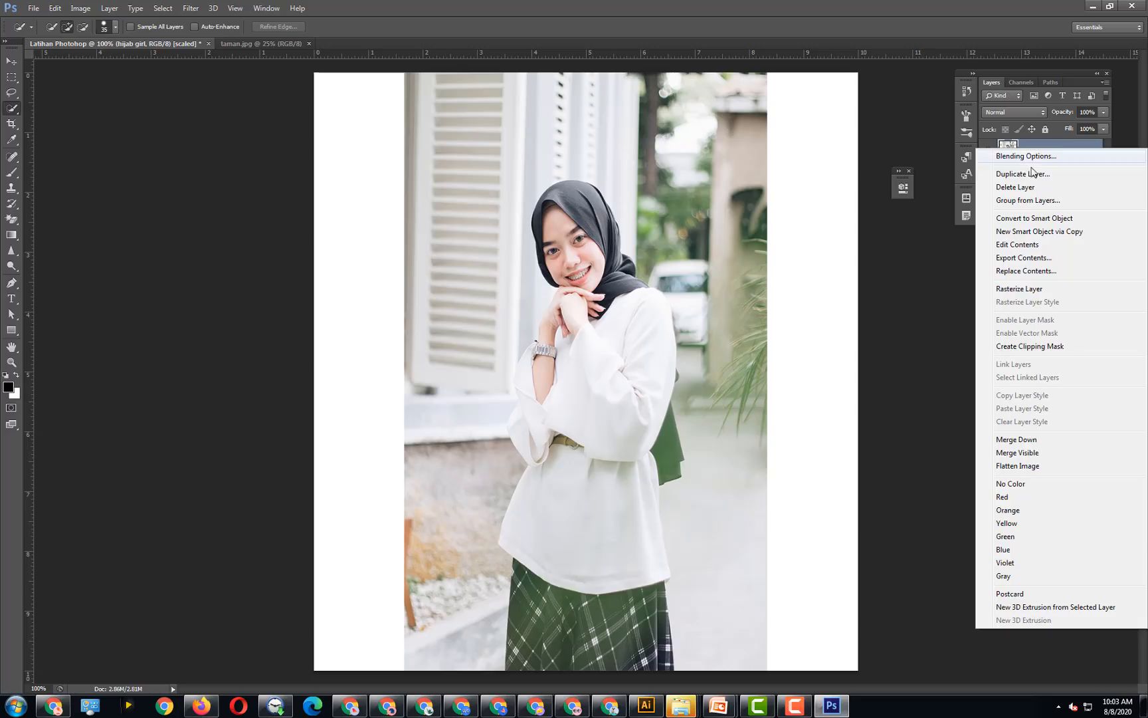
click(905, 3)
- Select the woman on the hijab girl layer with Quick Selection, covering her head, white top and plaid skirt
drag(564, 201, 582, 268)
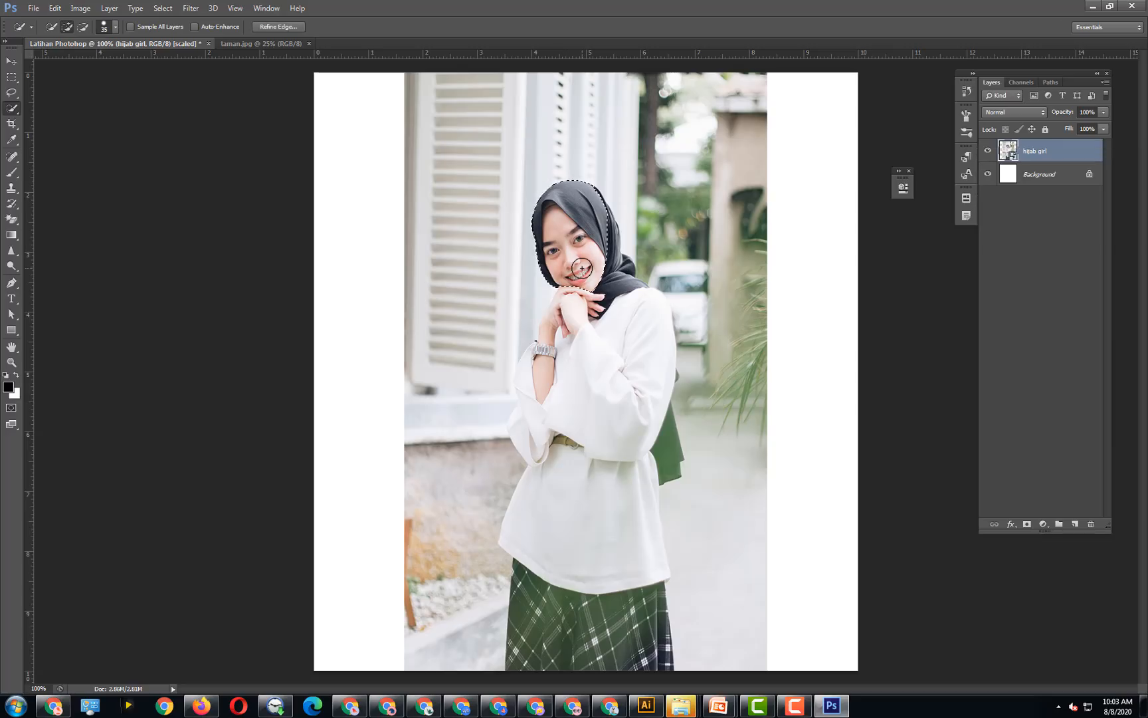
key(ctrl+d)
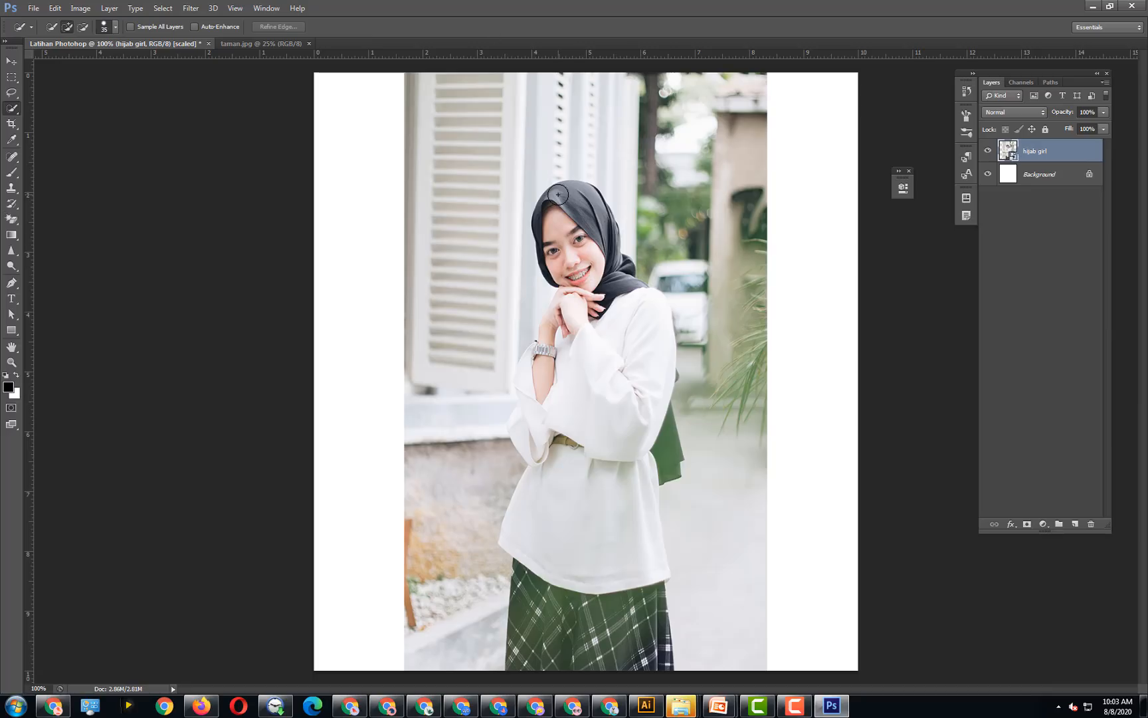
mouse_move(559, 193)
mouse_down()
mouse_move(593, 276)
mouse_move(596, 266)
mouse_up()
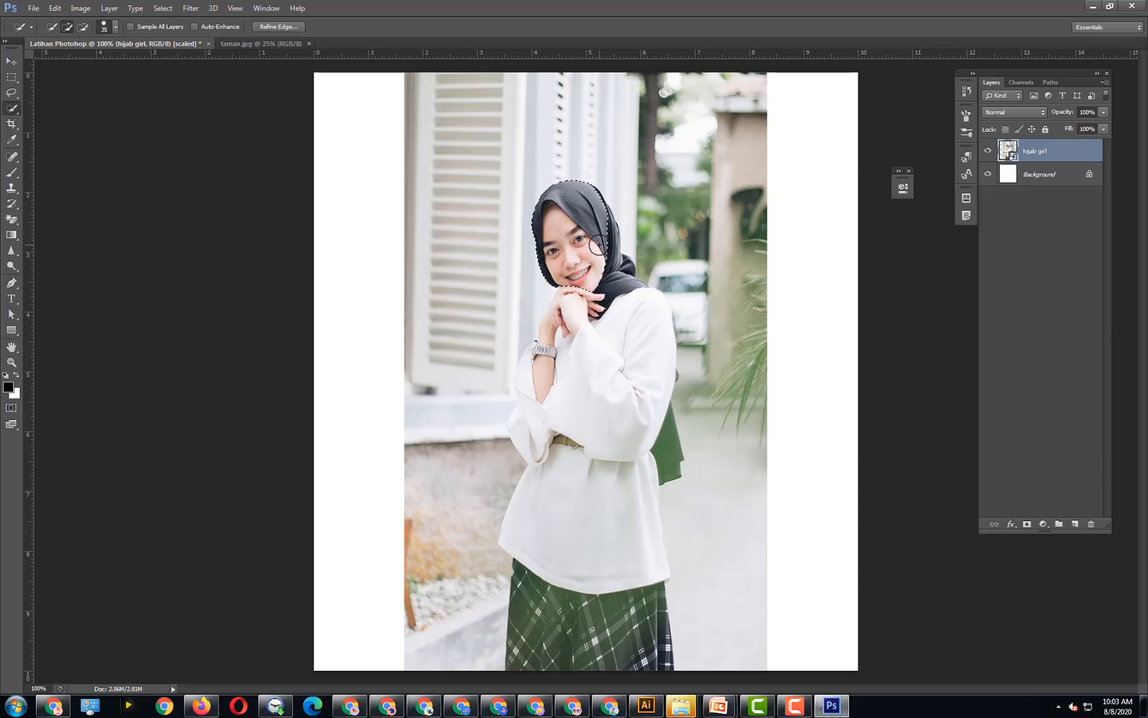
mouse_move(602, 304)
mouse_down()
mouse_move(595, 347)
mouse_move(577, 291)
mouse_move(543, 377)
mouse_move(536, 360)
mouse_move(522, 420)
mouse_move(560, 446)
mouse_move(569, 495)
mouse_move(600, 475)
mouse_up()
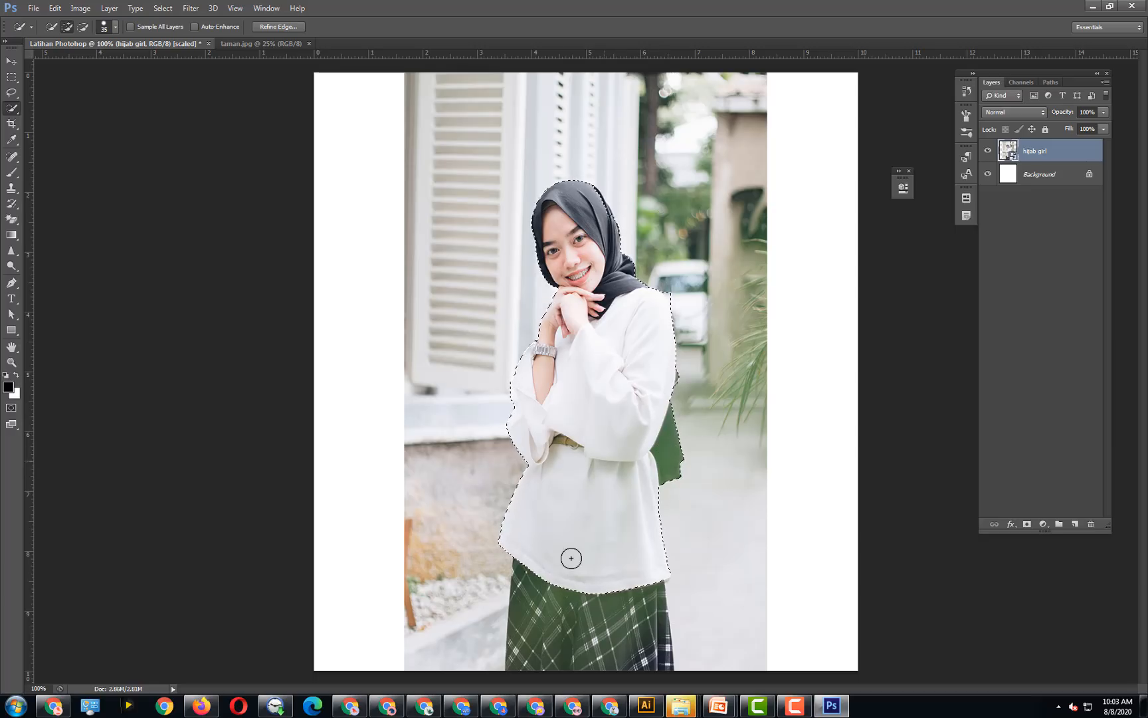
mouse_move(558, 634)
mouse_down()
mouse_move(589, 601)
mouse_move(619, 602)
mouse_move(640, 628)
mouse_up()
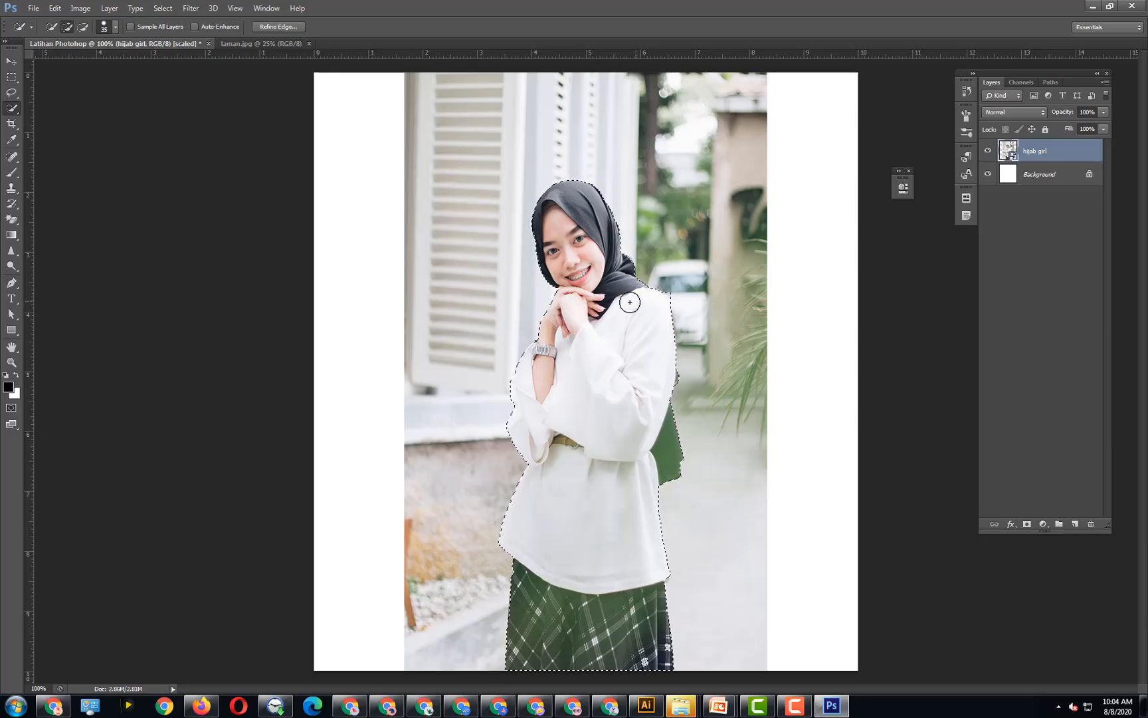
- Try to move the selected woman from the practice document into taman.jpg with the Move tool, and undo the transfer
click(256, 44)
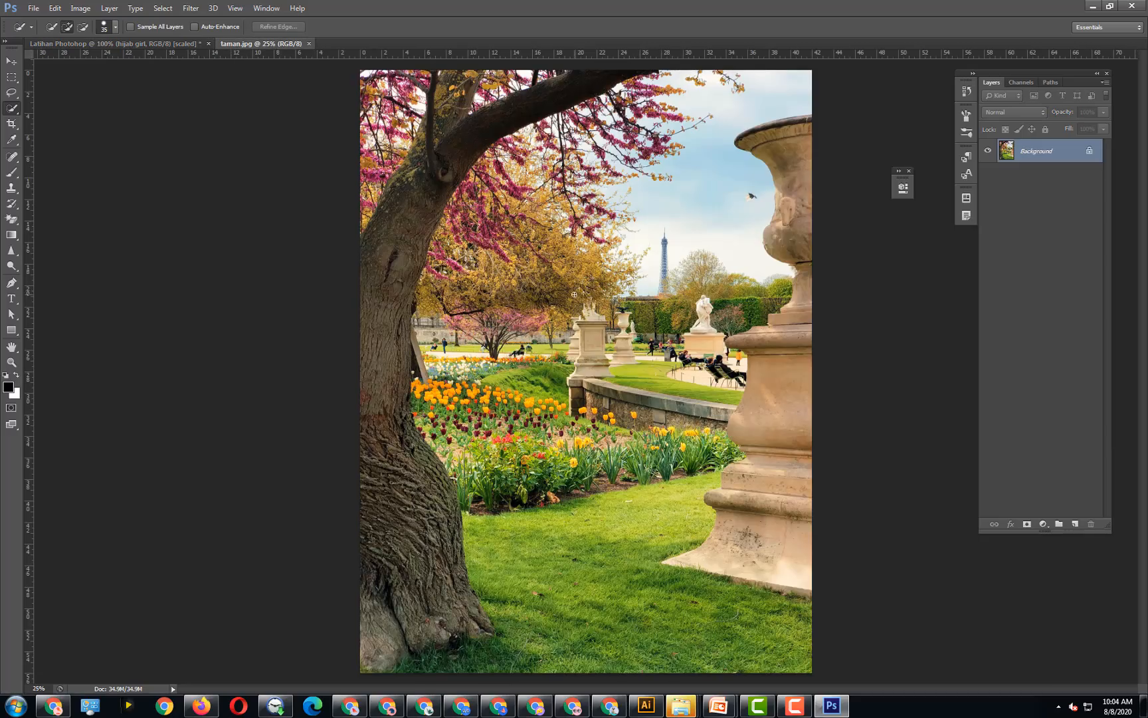
click(183, 44)
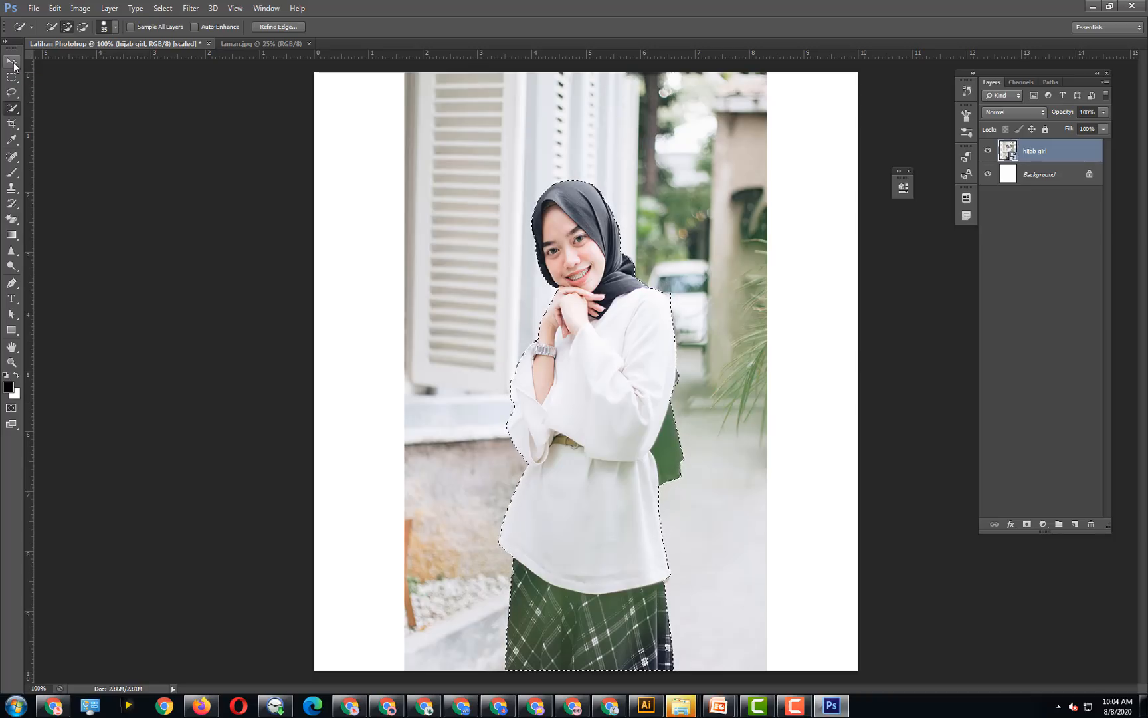
click(12, 61)
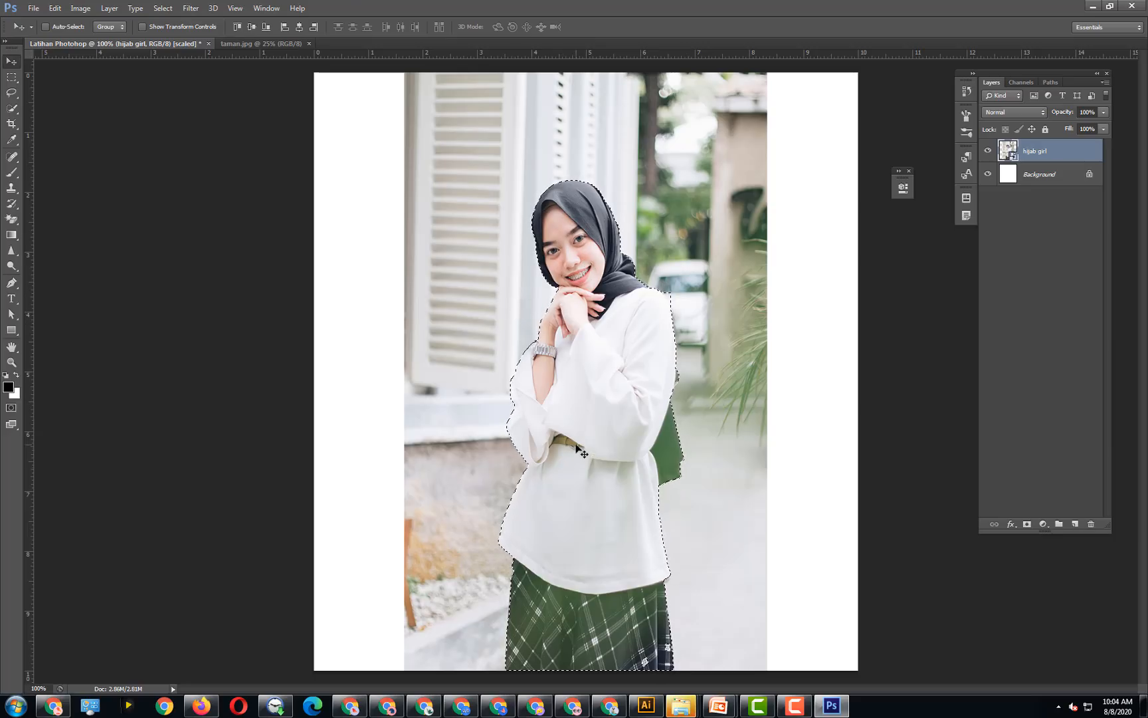
drag(592, 425, 565, 350)
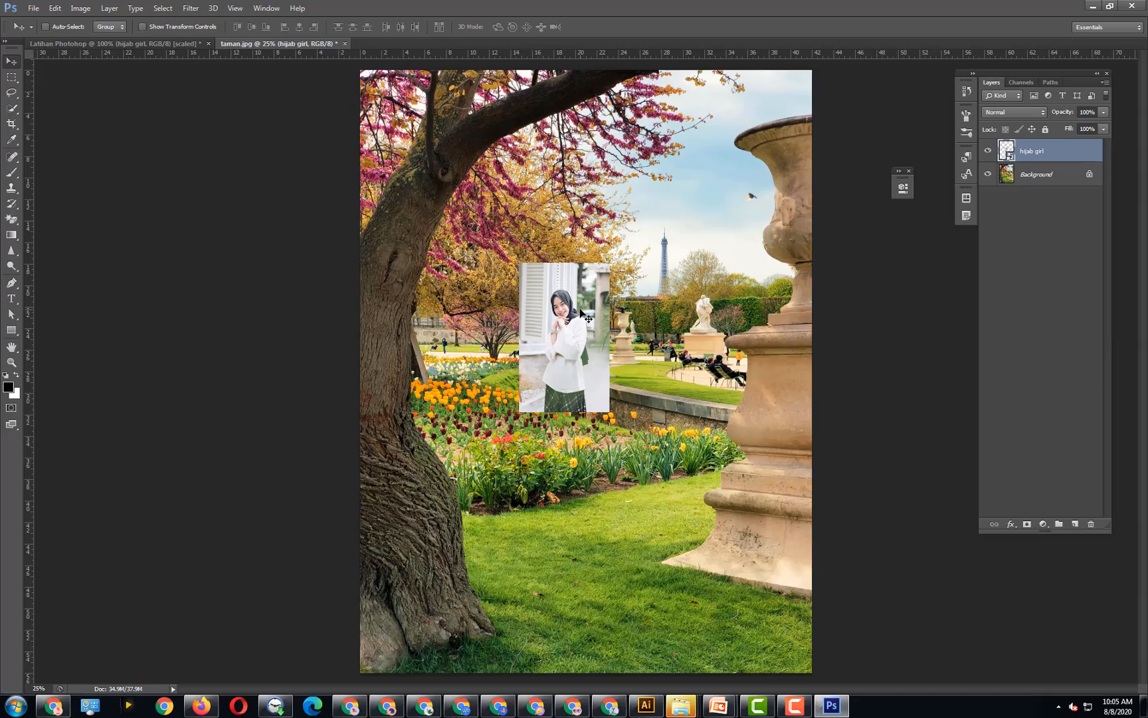
key(ctrl+z)
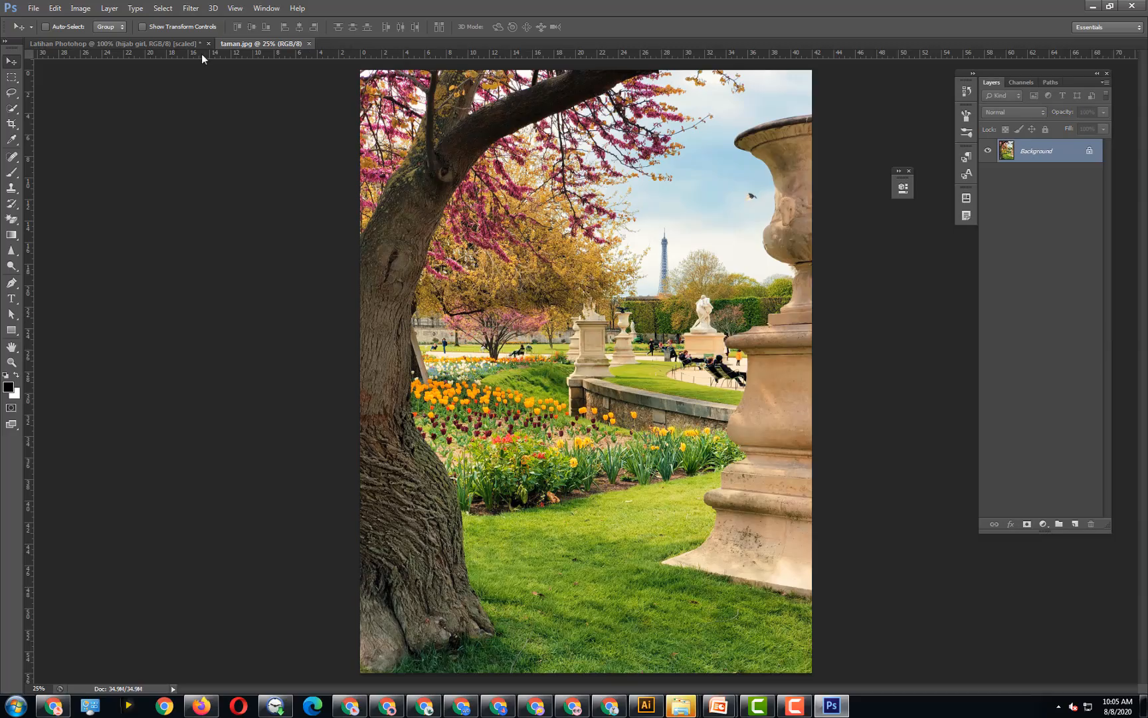
- Float the practice document in its own window over the park photo, and undo the trial move of the portrait
drag(176, 43, 217, 308)
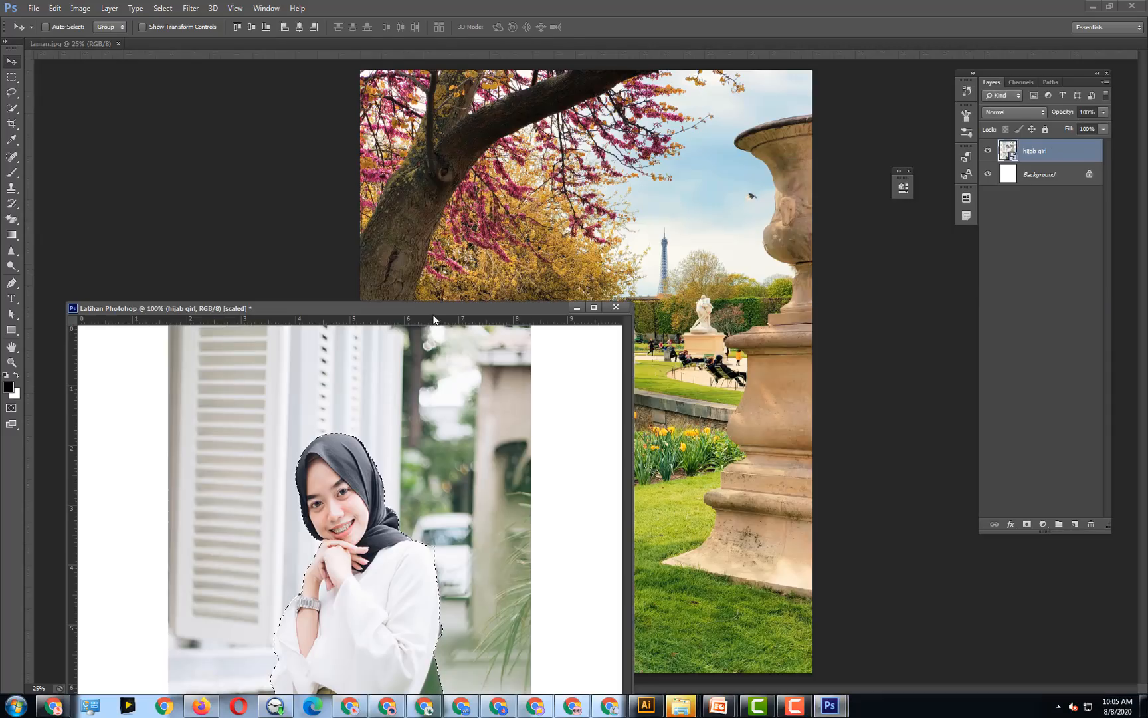
drag(425, 310, 416, 221)
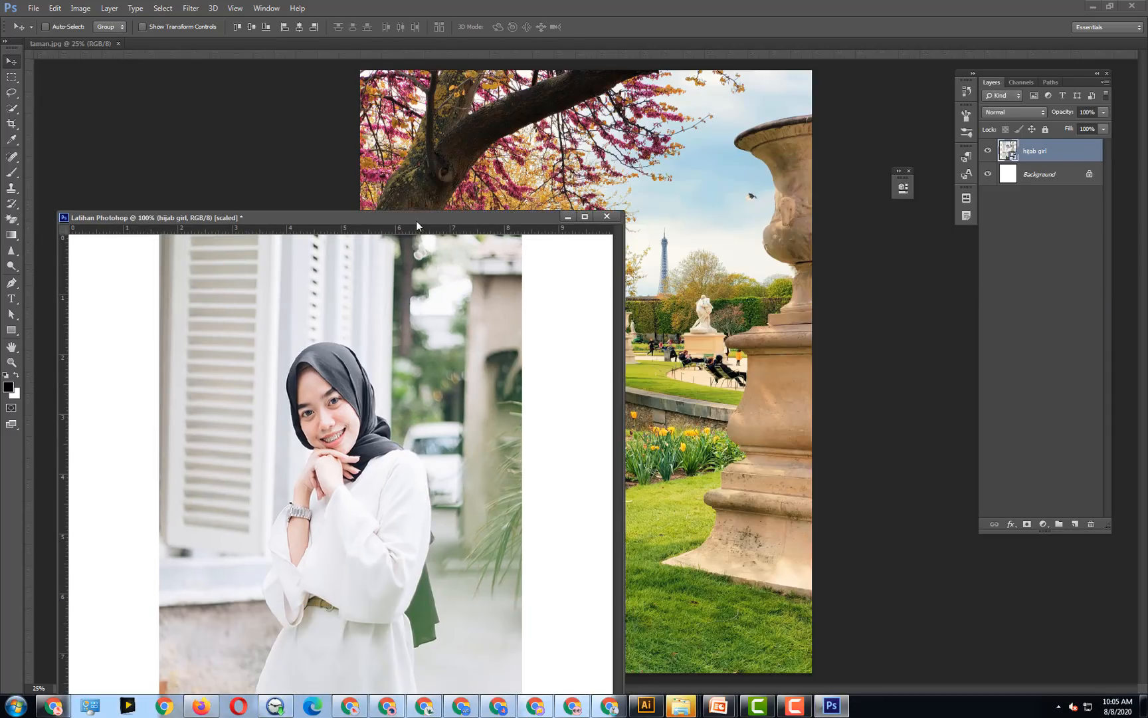
drag(294, 404, 395, 378)
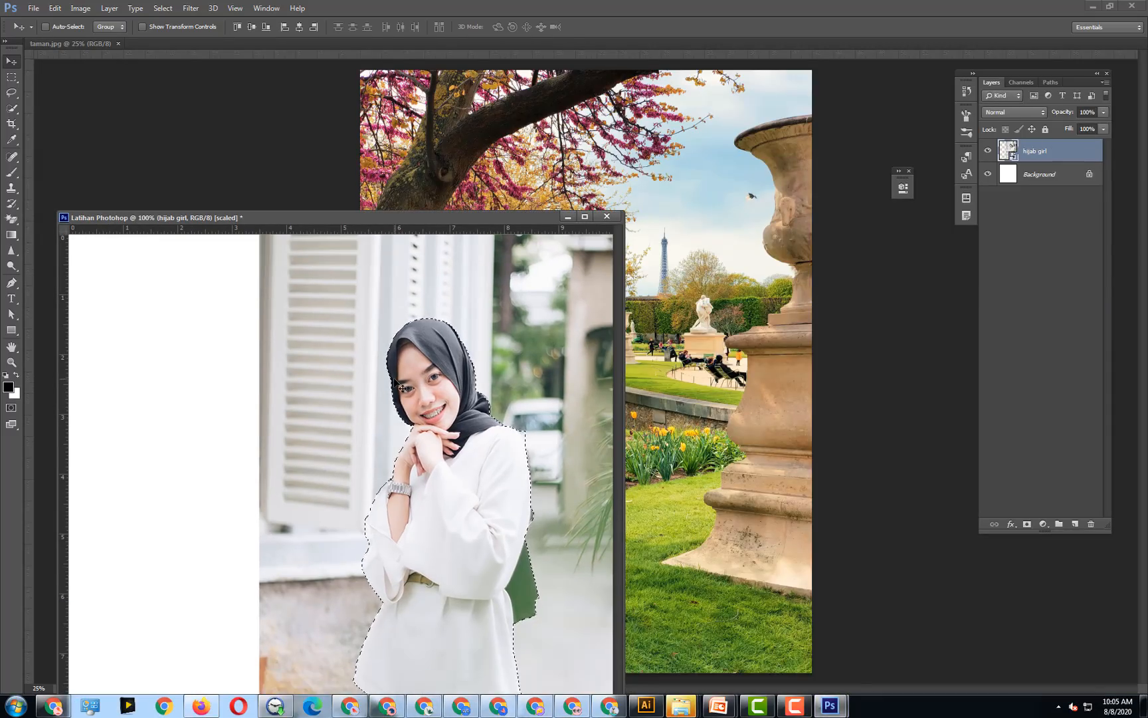
key(ctrl+z)
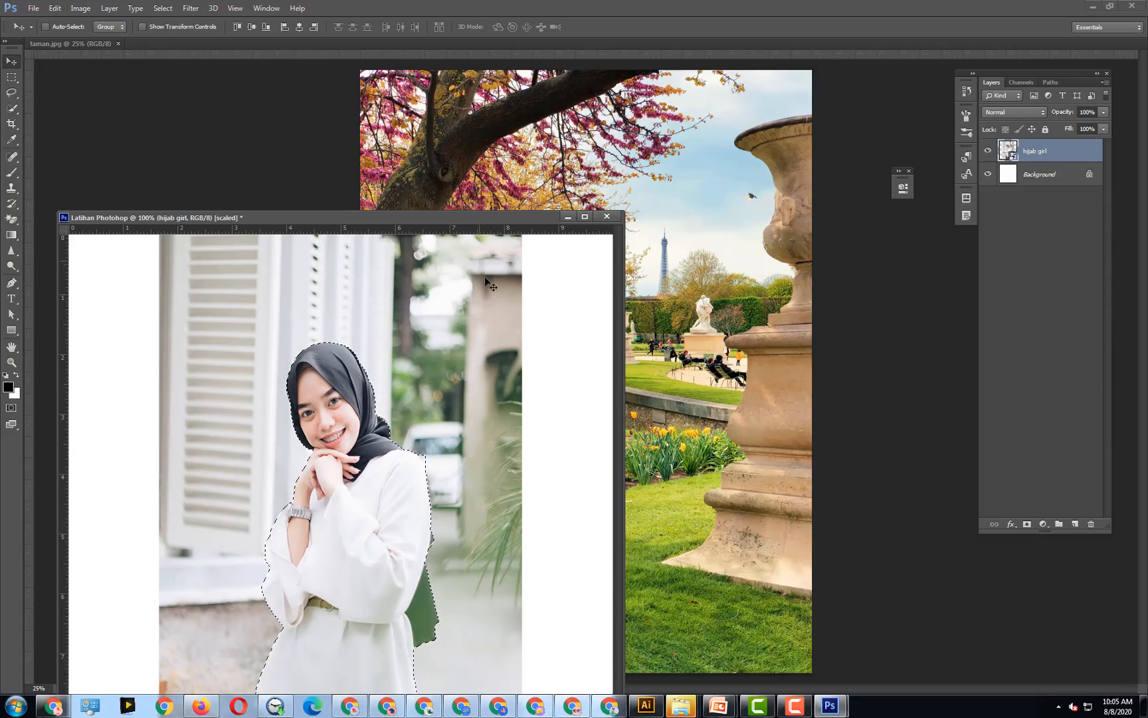
- Copy the selected woman to a new layer and reposition the floating practice window so more of the park photo shows
drag(430, 215, 427, 144)
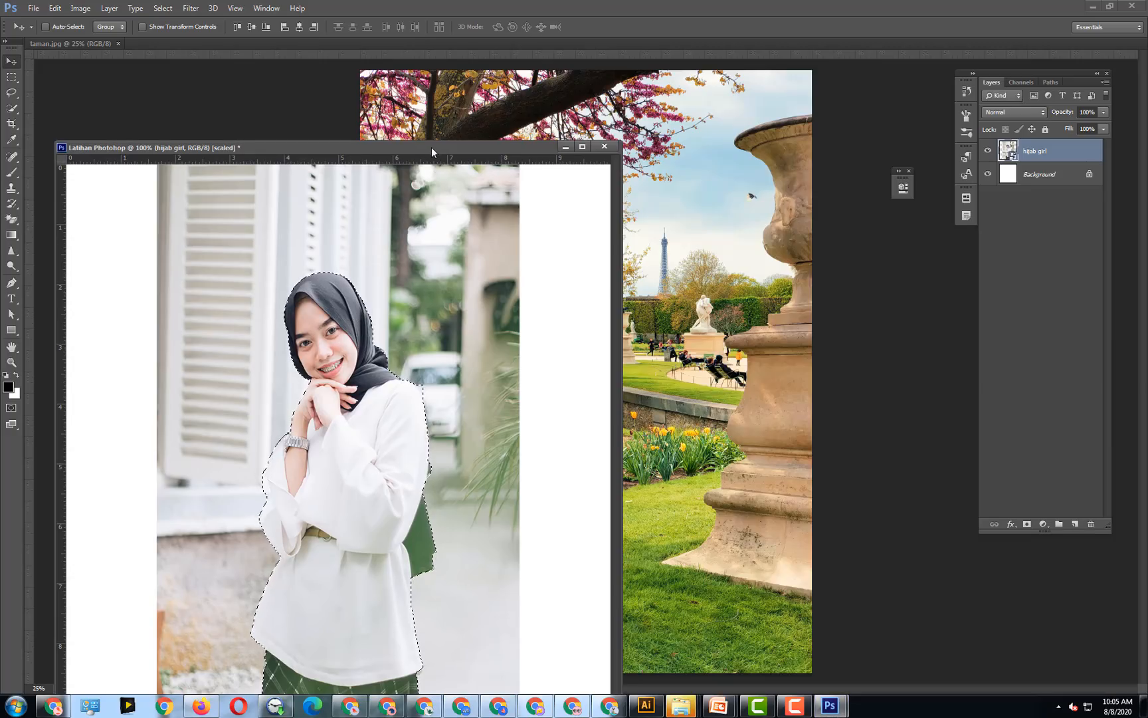
drag(431, 147, 436, 108)
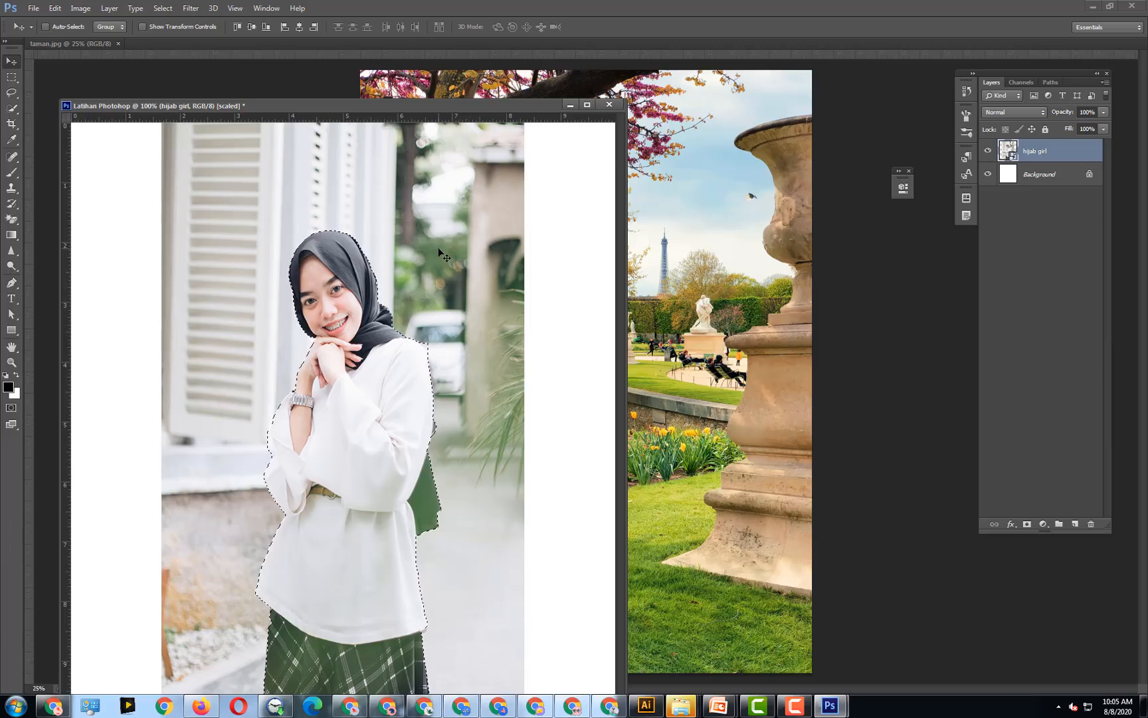
key(ctrl+j)
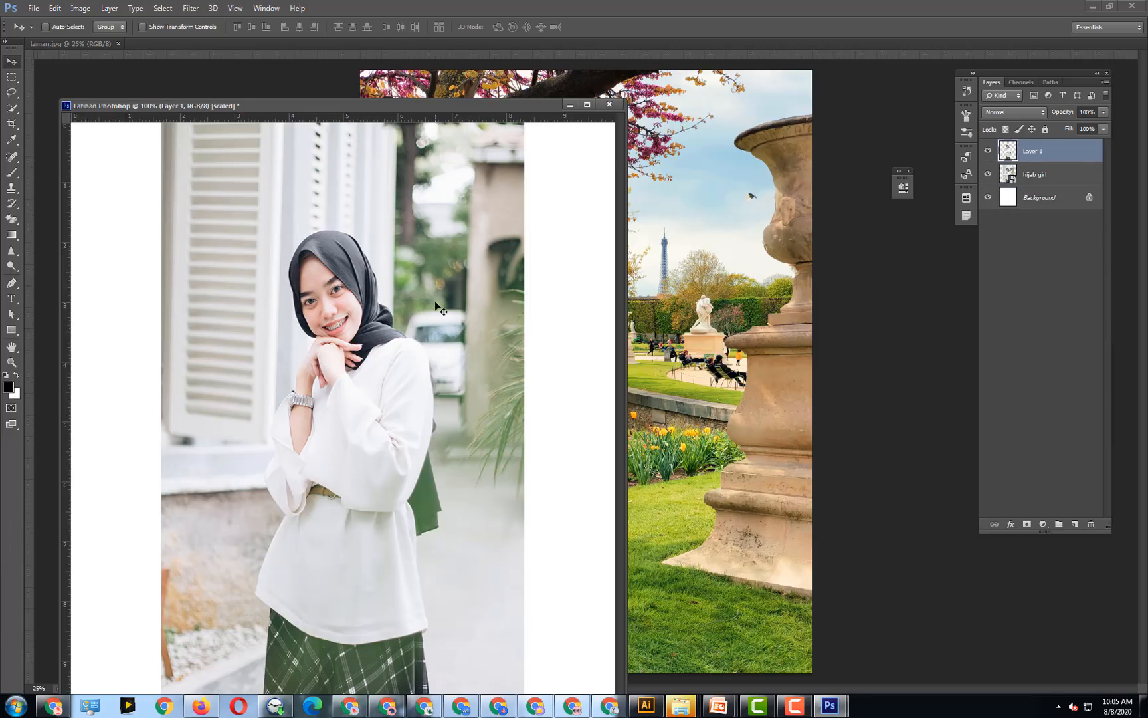
drag(380, 104, 357, 76)
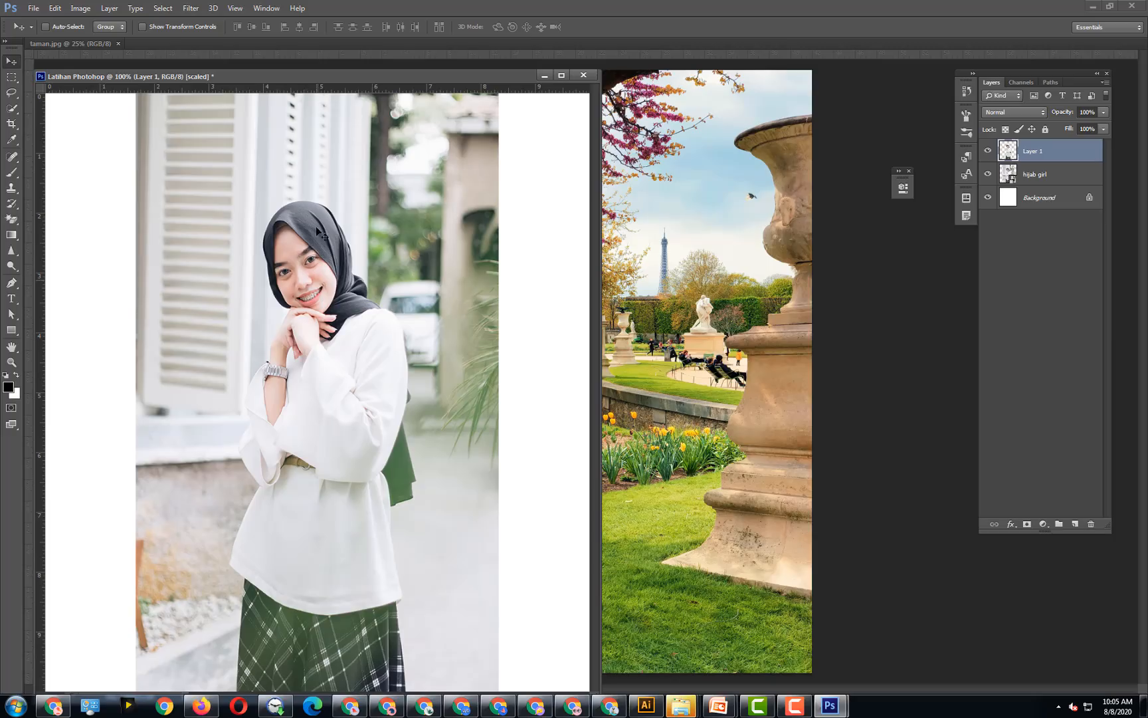
- Make the hijab girl layer active and select the woman from hijab to skirt again with Quick Selection
click(163, 7)
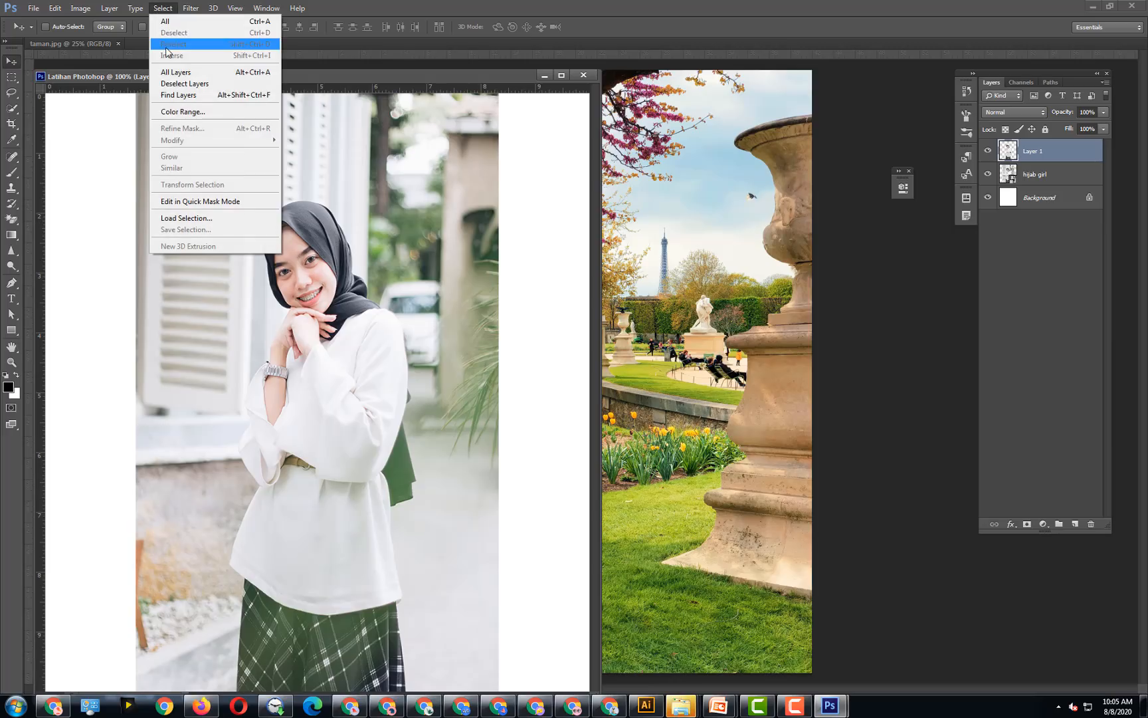
click(1021, 178)
click(1022, 177)
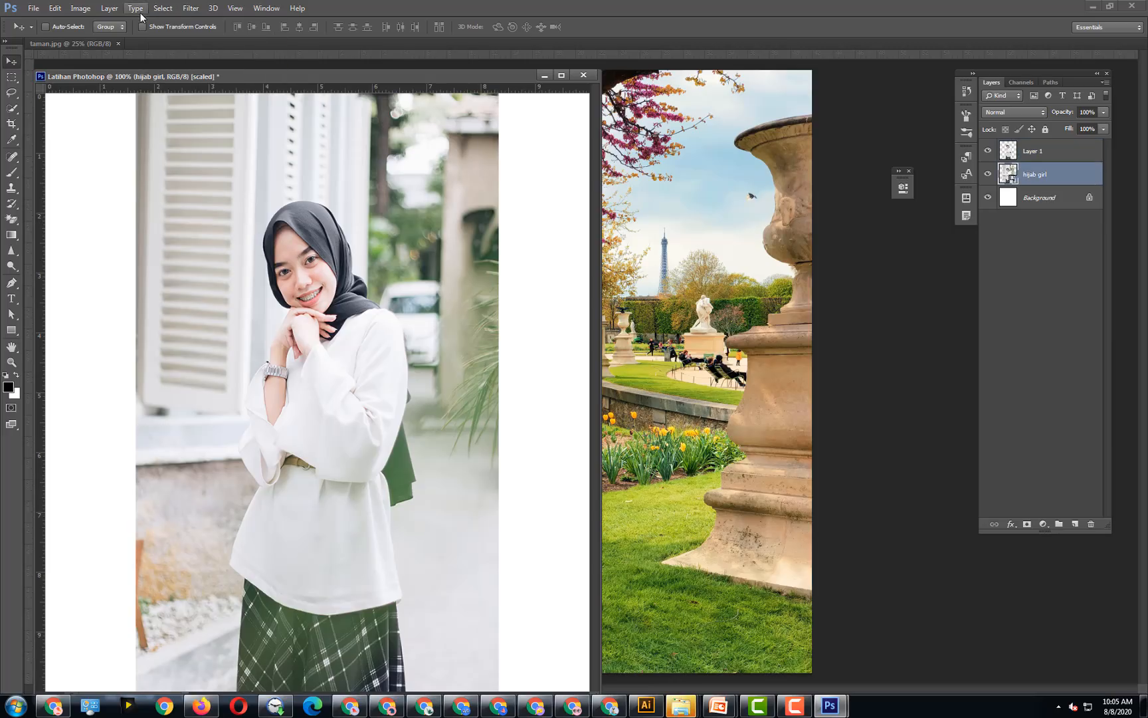
click(147, 10)
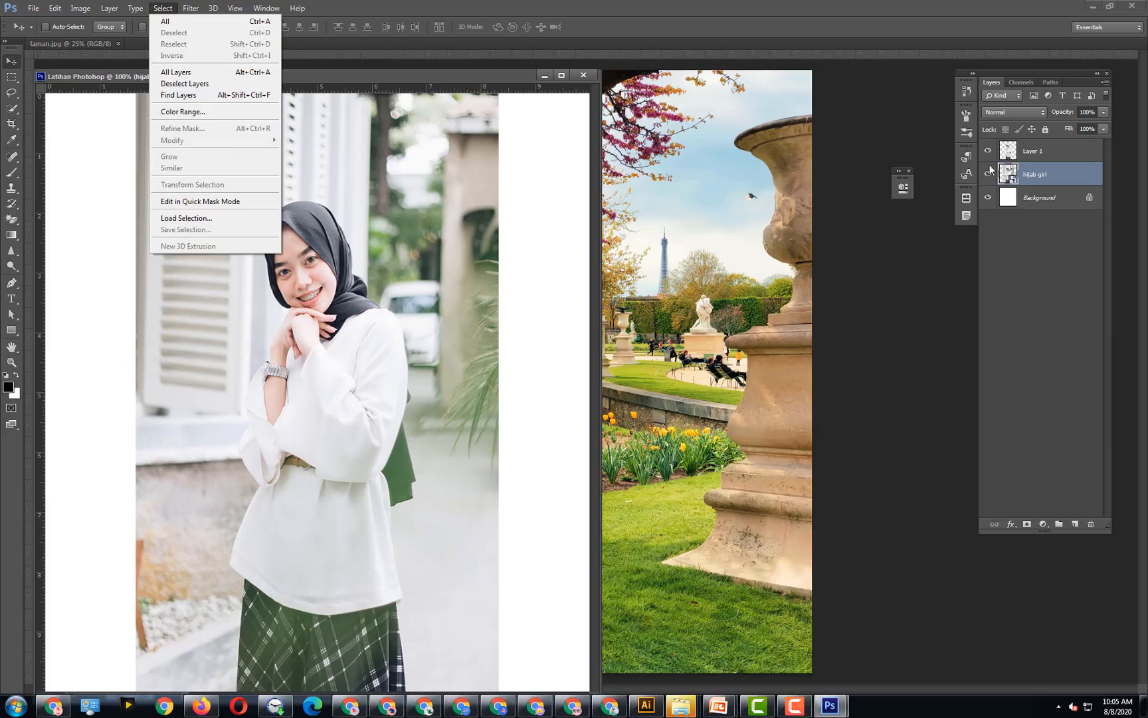
click(394, 220)
click(11, 108)
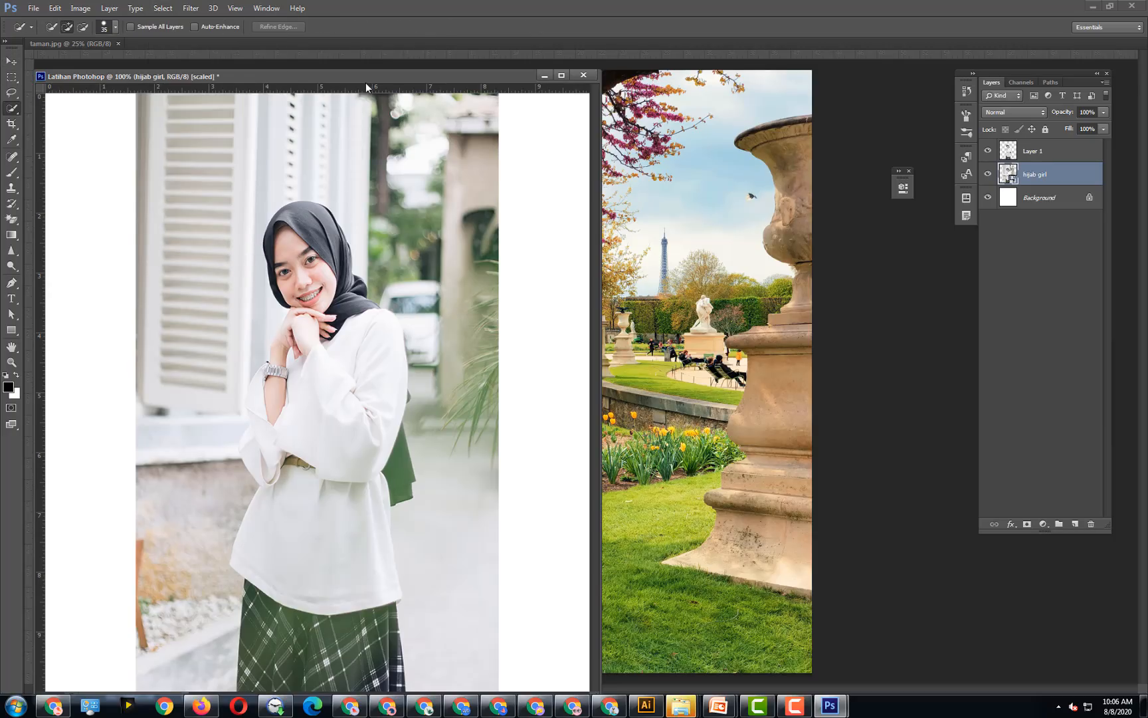
drag(365, 78, 372, 62)
mouse_move(284, 207)
mouse_down()
mouse_move(318, 306)
mouse_move(337, 278)
mouse_move(358, 339)
mouse_move(352, 284)
mouse_move(366, 285)
mouse_move(335, 364)
mouse_move(314, 305)
mouse_move(301, 370)
mouse_move(295, 340)
mouse_move(274, 379)
mouse_move(278, 449)
mouse_move(289, 453)
mouse_move(257, 435)
mouse_move(315, 533)
mouse_move(340, 482)
mouse_move(391, 448)
mouse_move(403, 462)
mouse_move(405, 384)
mouse_up()
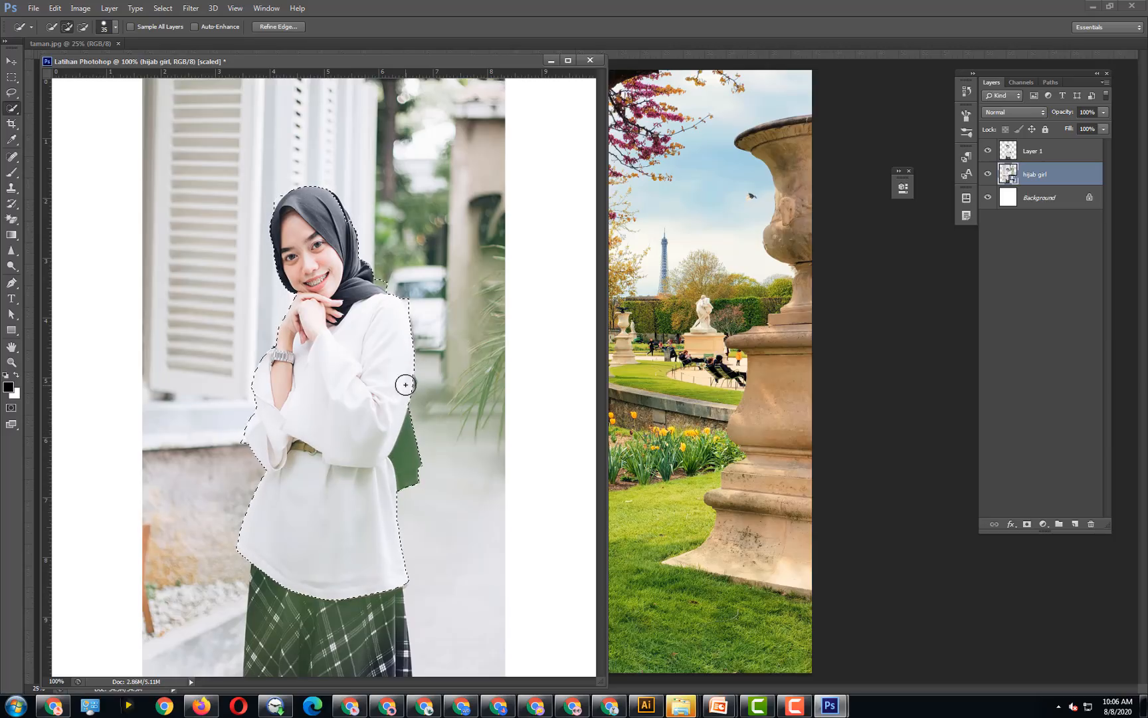
mouse_move(346, 590)
mouse_down()
mouse_move(325, 628)
mouse_move(333, 648)
mouse_move(391, 662)
mouse_up()
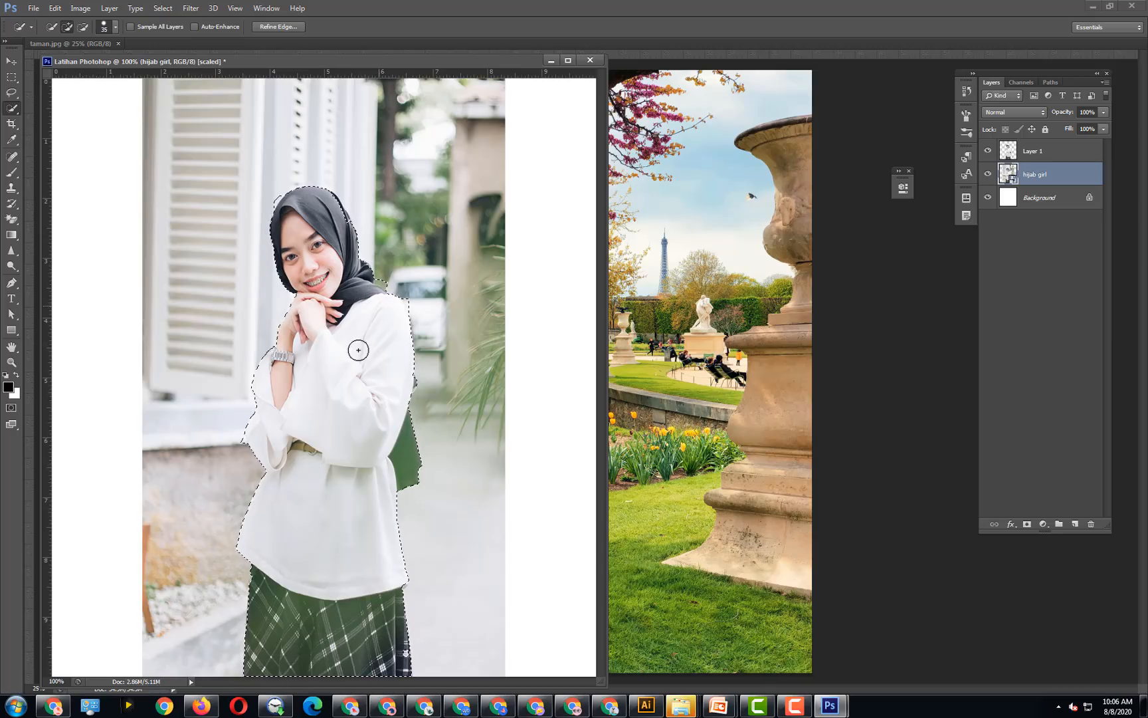
- Move a copy of the woman on Layer 1 into taman.jpg, placing her beside the small statue against the sky
click(11, 59)
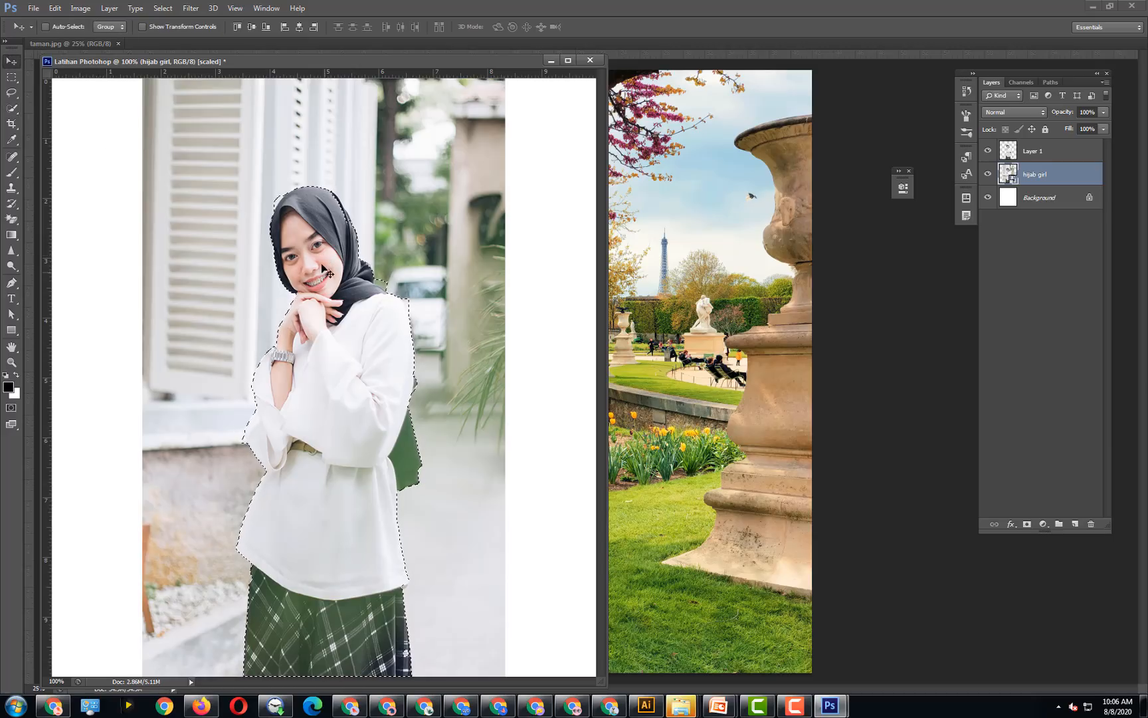
click(1023, 152)
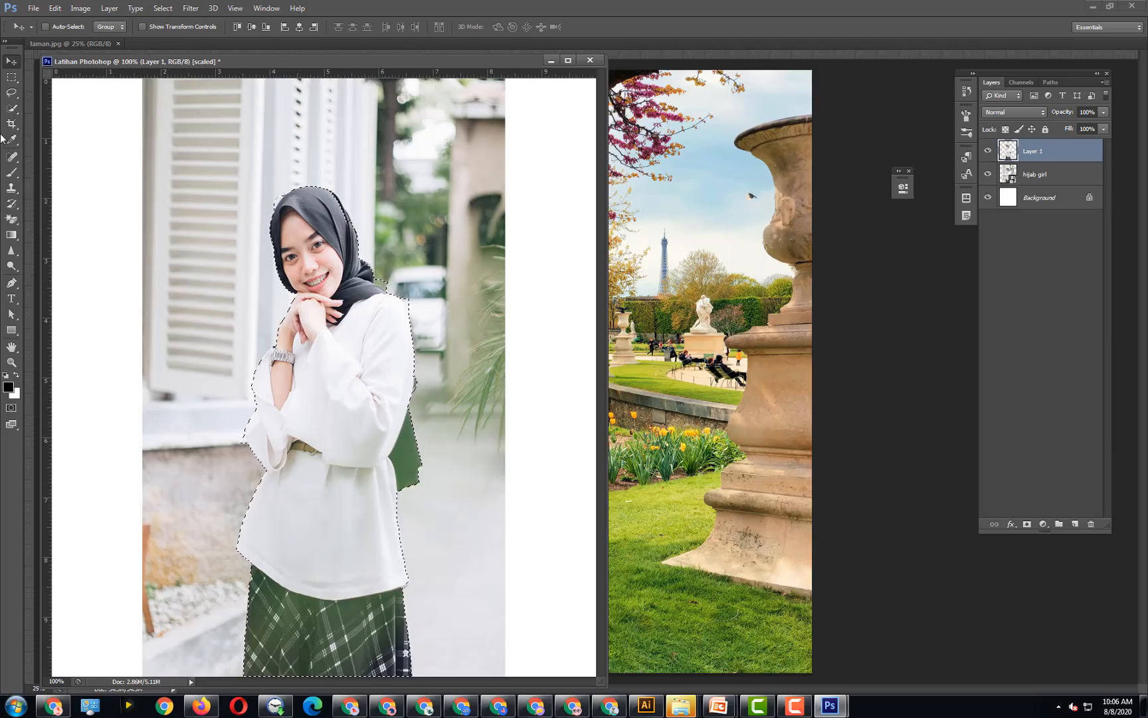
key(w)
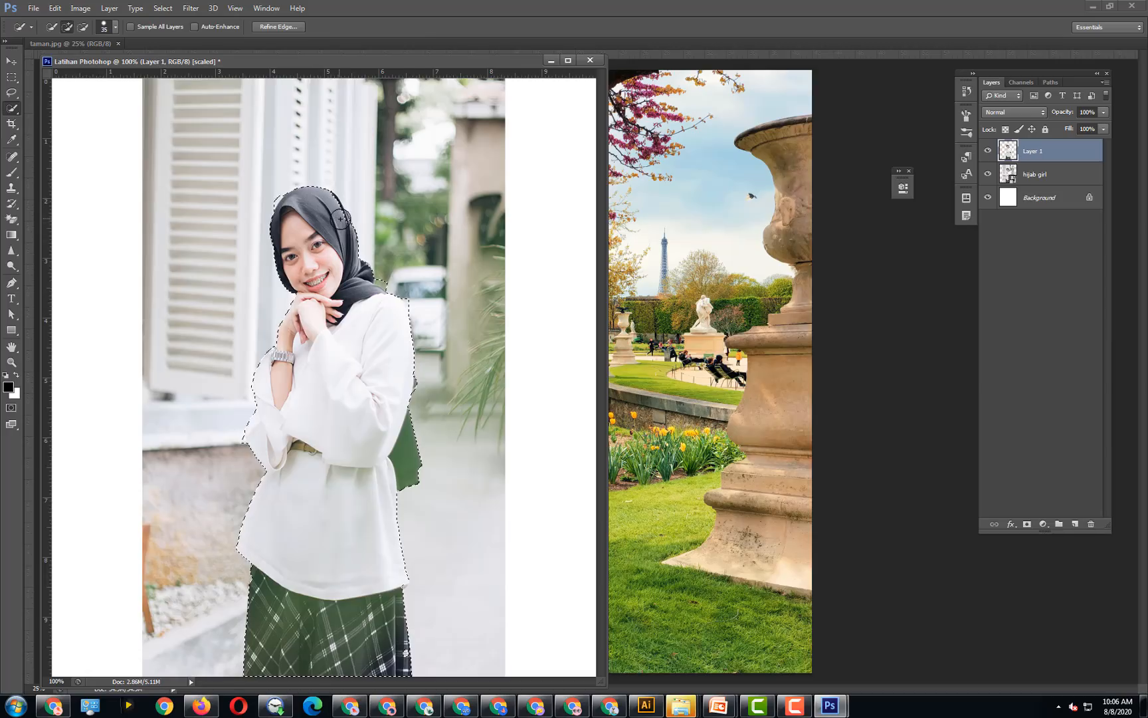
key(v)
drag(406, 249, 634, 266)
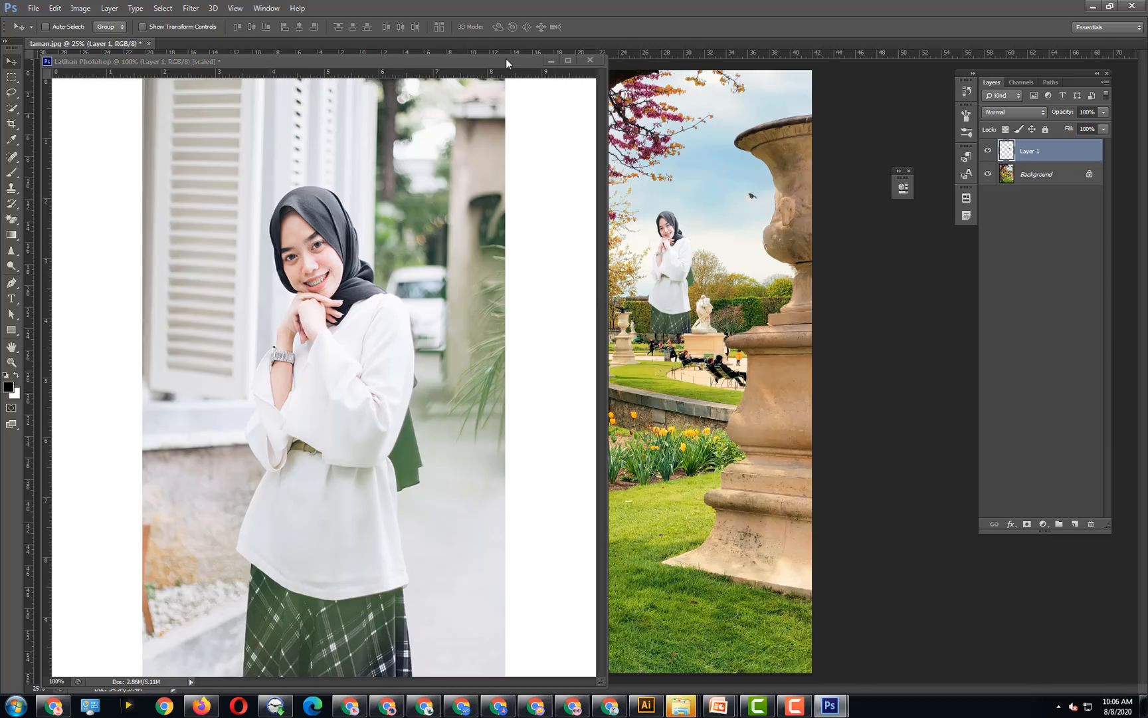
- Dock the practice document as a tab and scale the woman in taman.jpg to about 364% wide and 344% high, standing beside the tree
drag(522, 61, 559, 44)
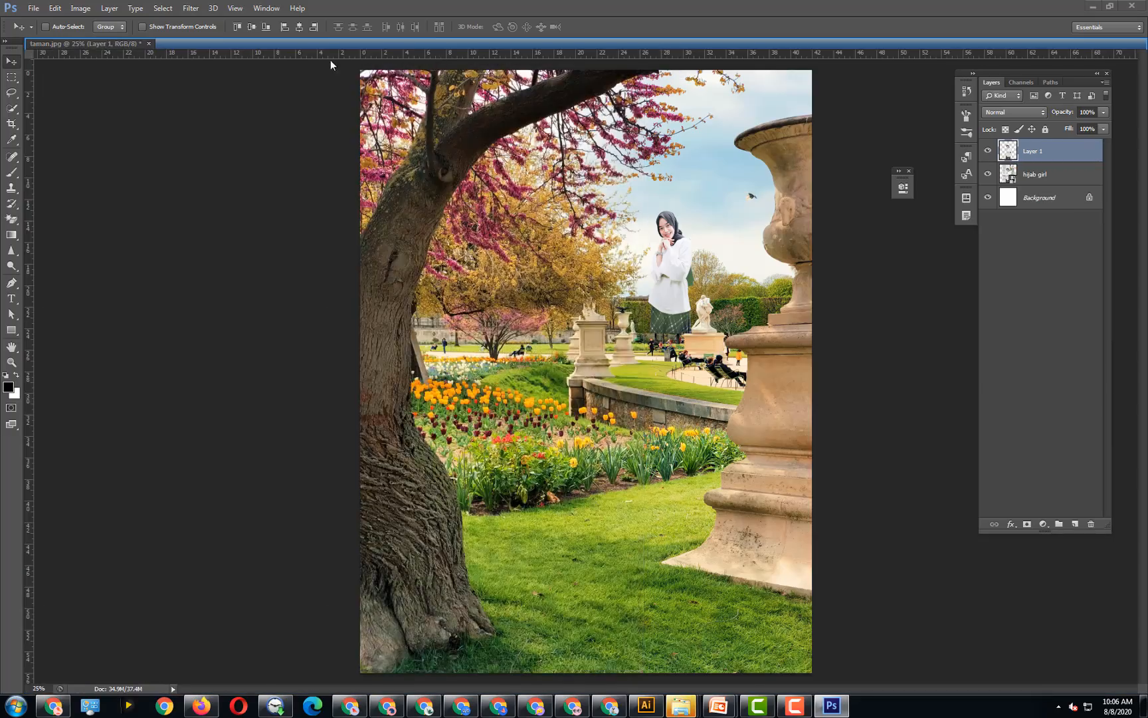
click(110, 44)
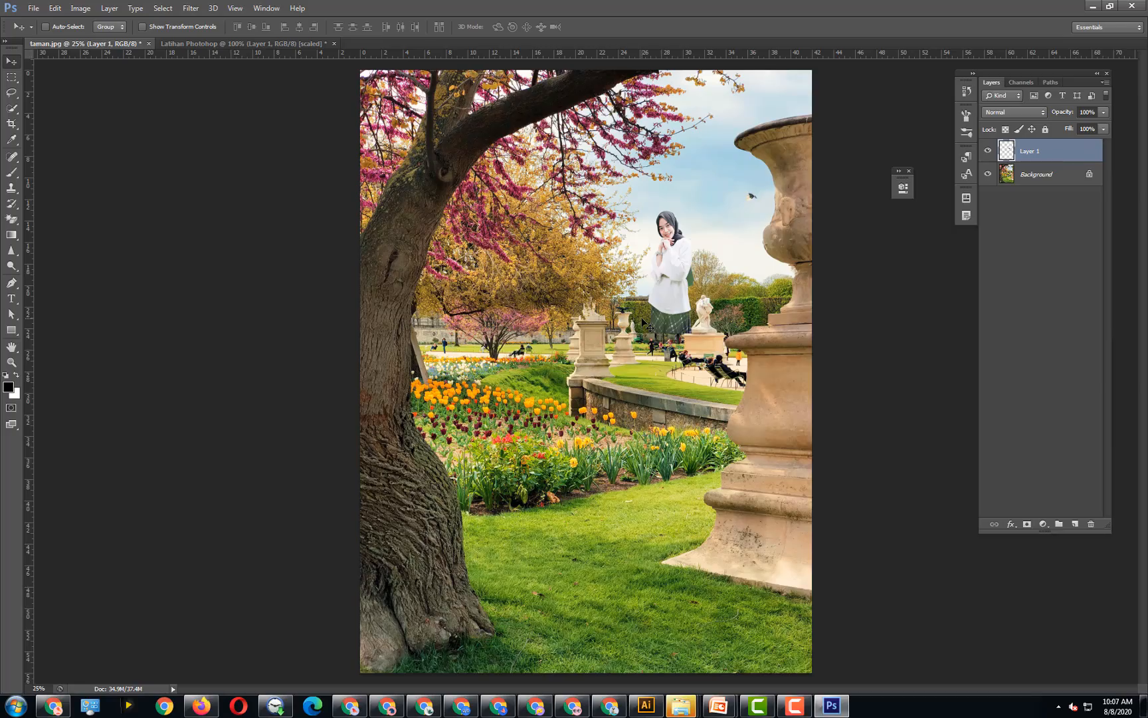
key(ctrl+t)
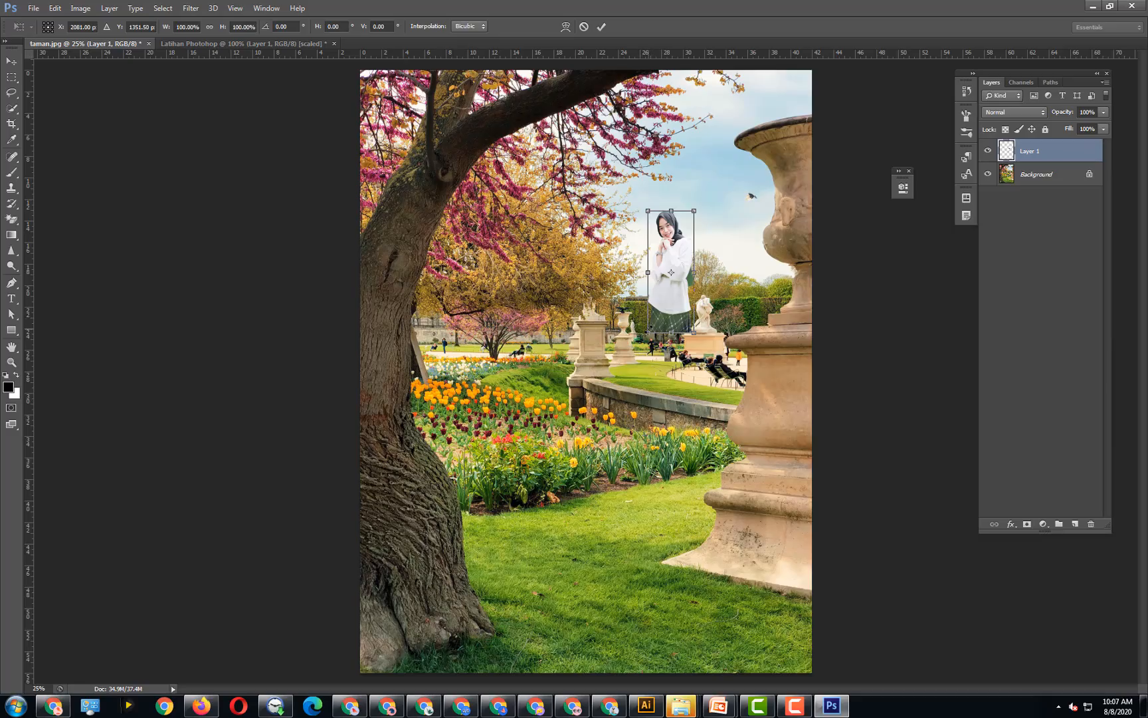
drag(648, 333, 442, 645)
drag(639, 402, 614, 400)
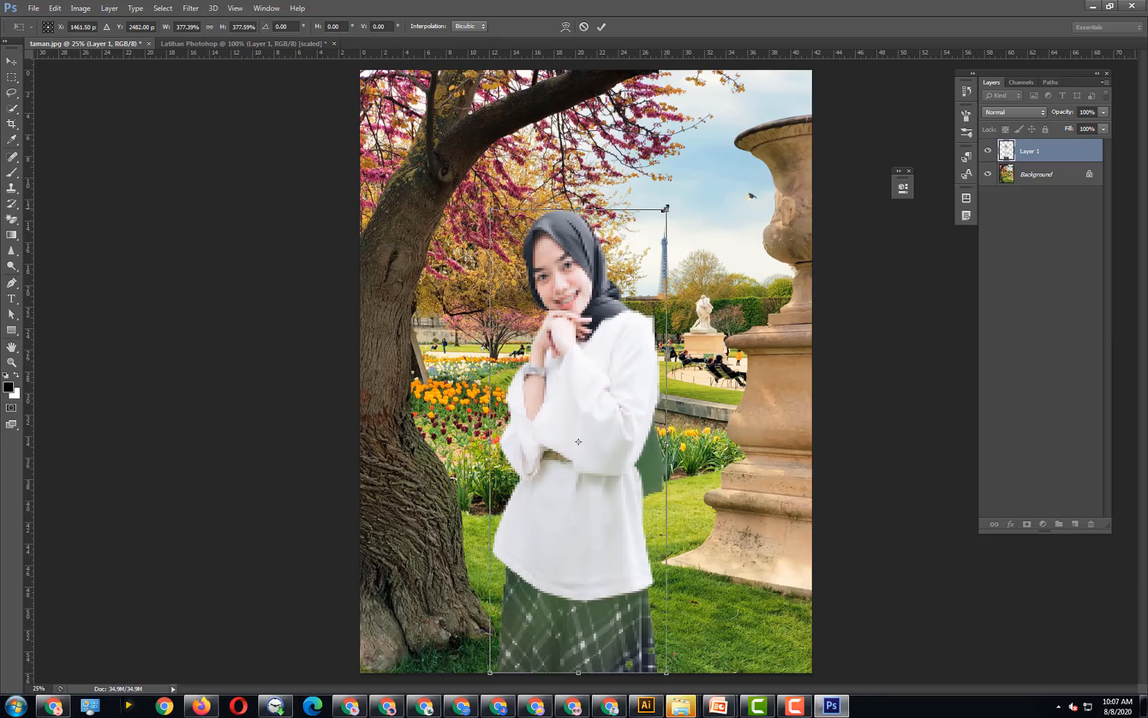
drag(667, 209, 682, 199)
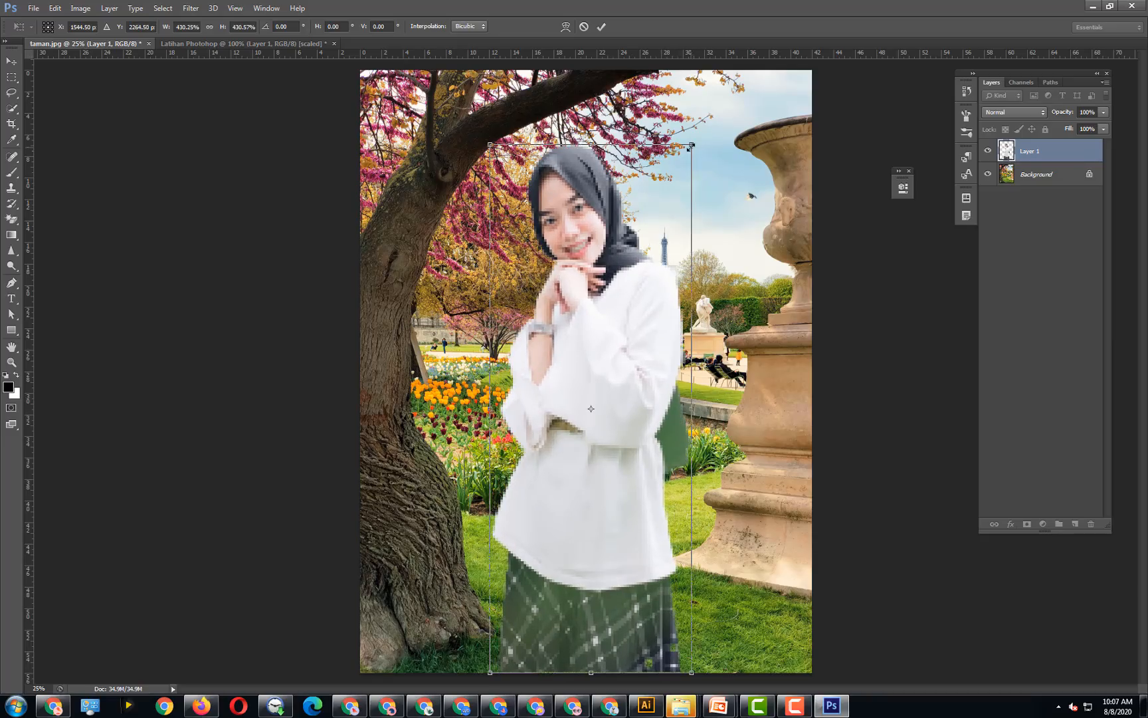
drag(689, 147, 659, 252)
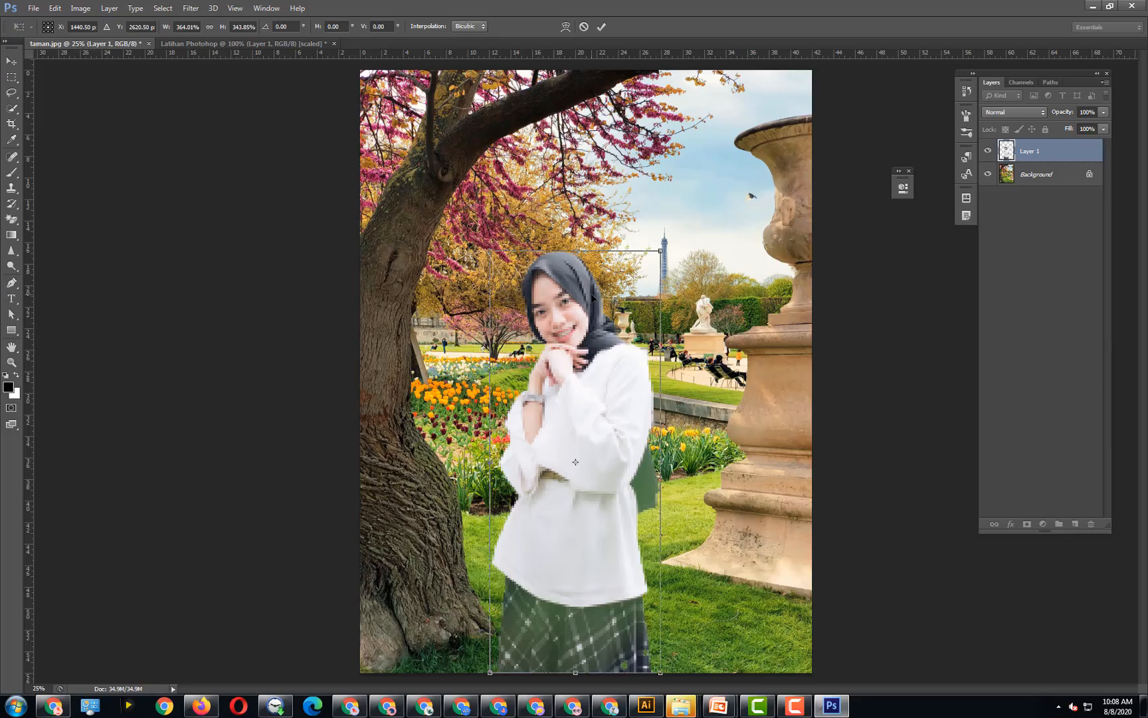
key(Return)
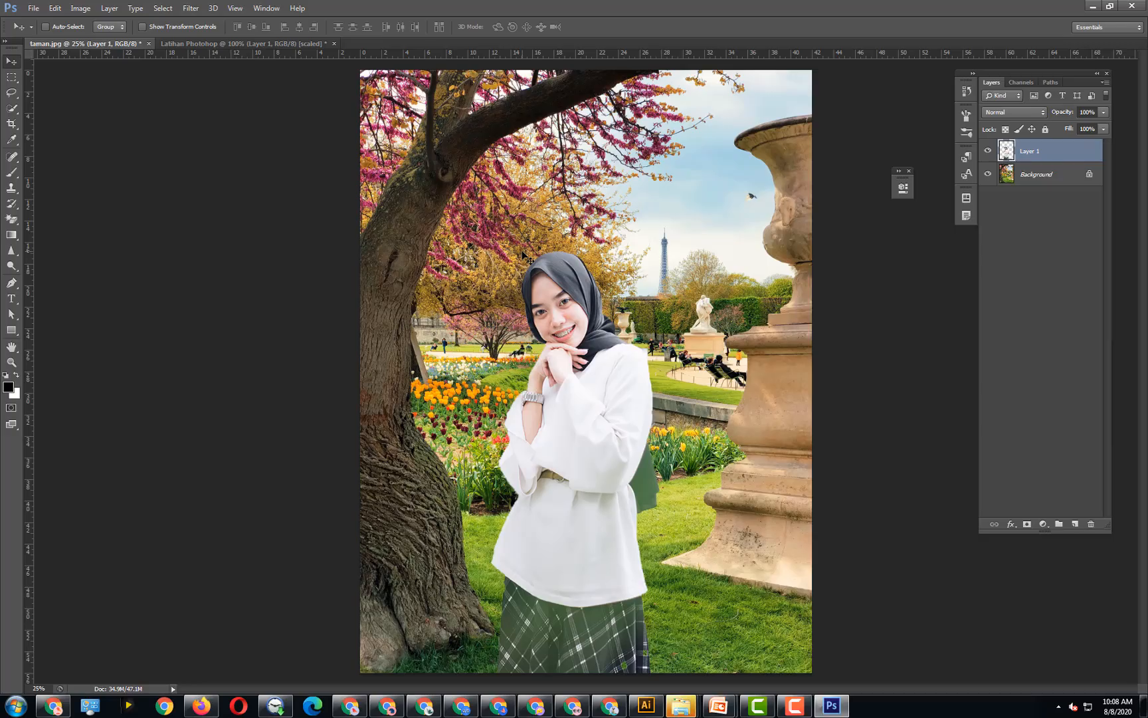
- Add a Photo Filter adjustment layer with Warming Filter (85) above Layer 1 and compare the image with it hidden and shown
click(1027, 175)
click(1030, 157)
click(1046, 523)
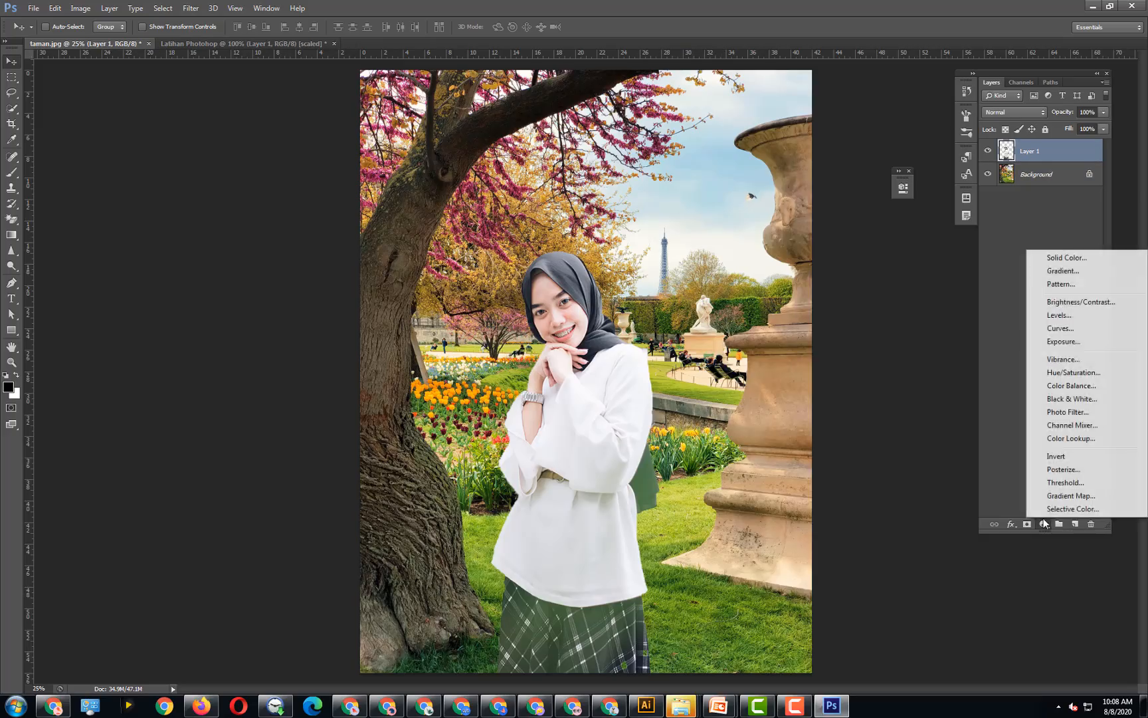
click(1008, 212)
click(1040, 153)
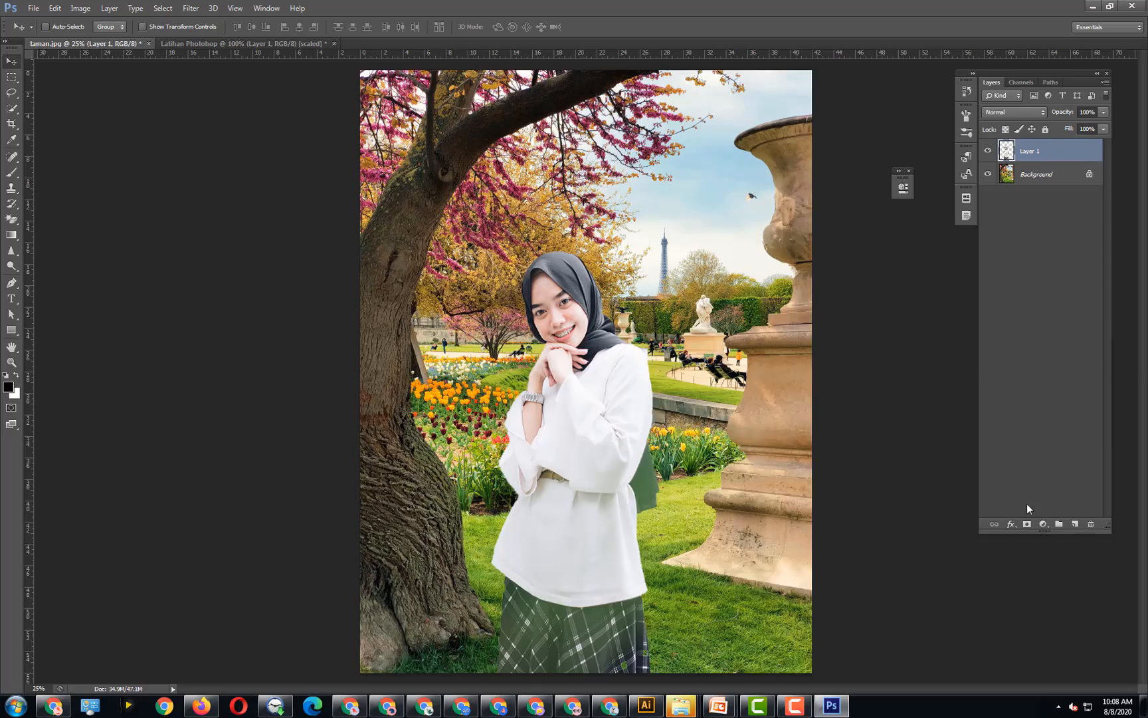
click(1043, 525)
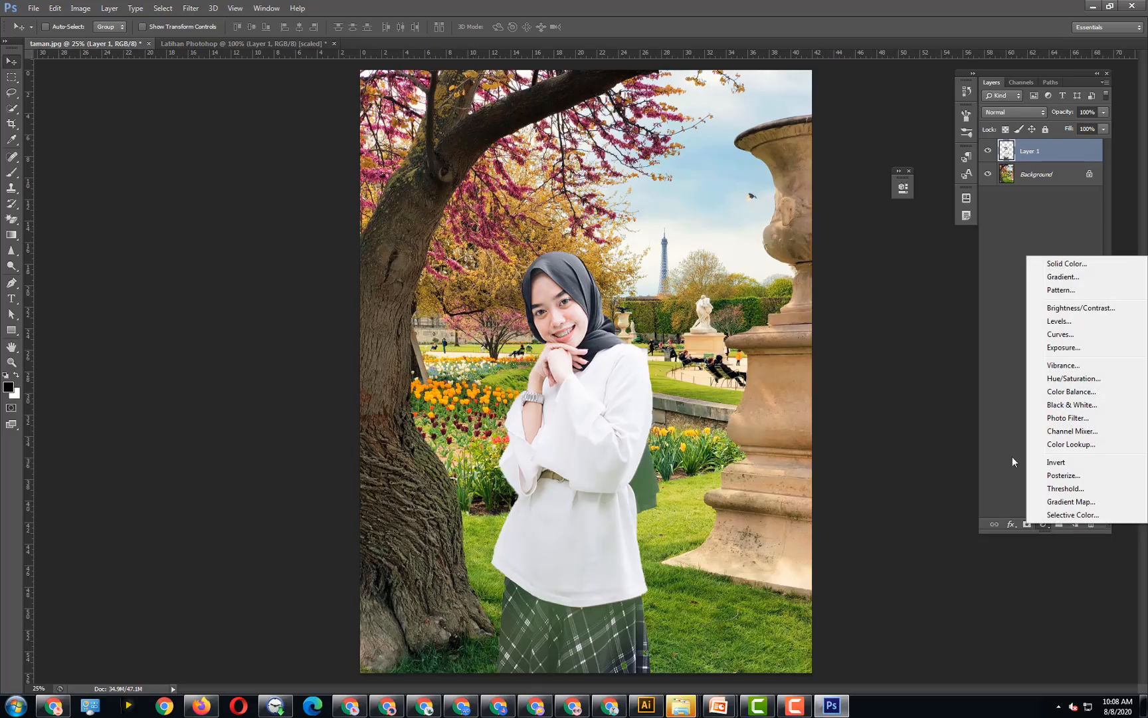
click(1047, 417)
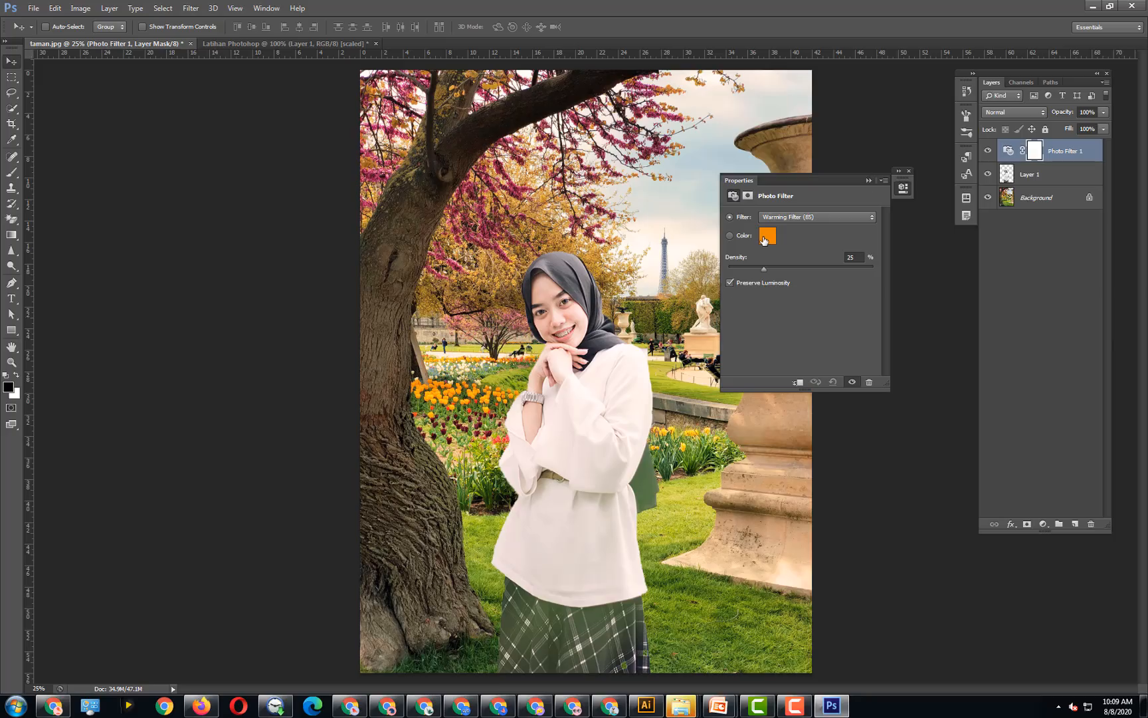
click(987, 152)
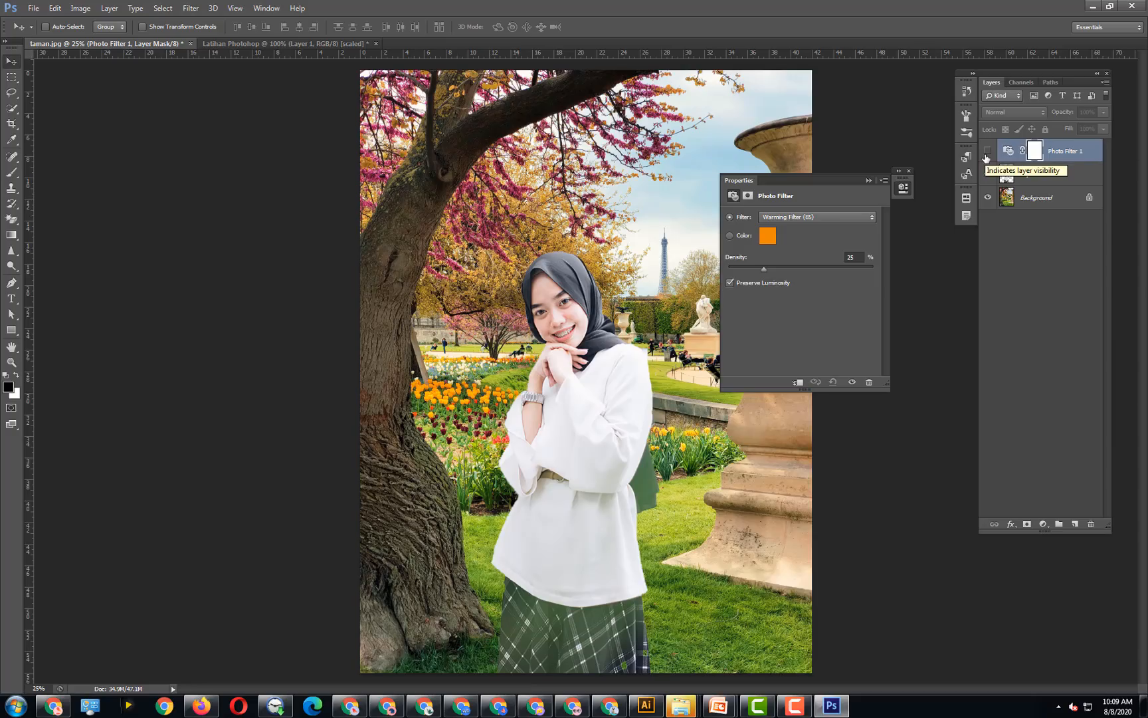
click(986, 153)
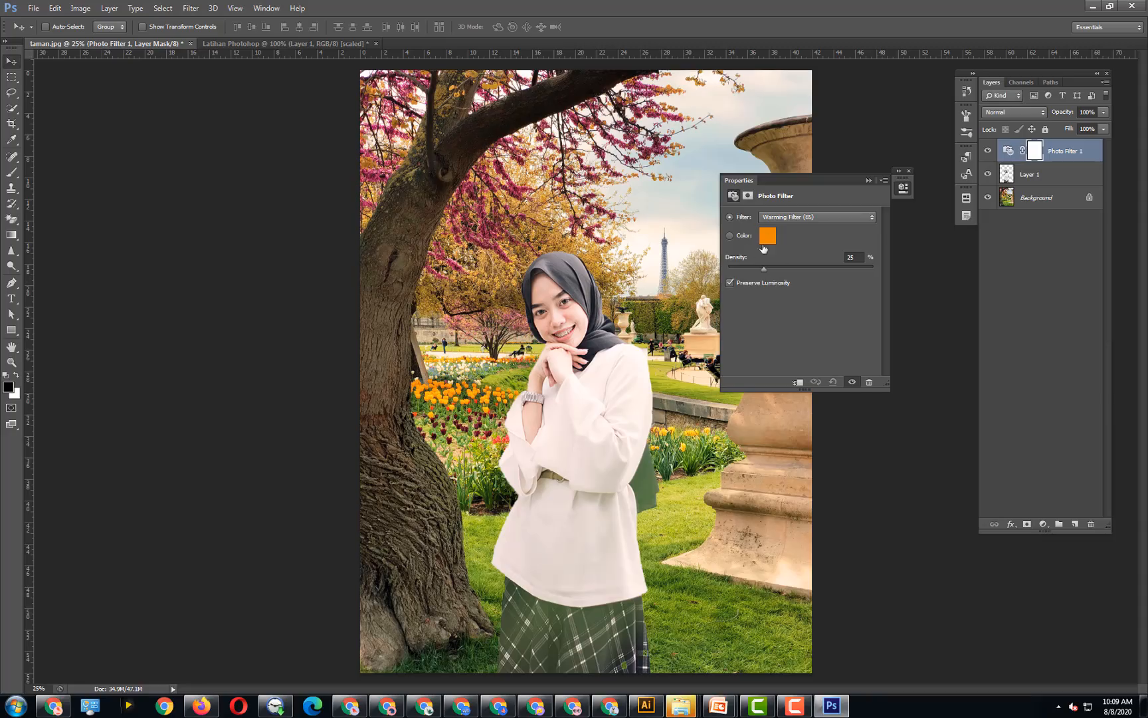
- Adjust the Photo Filter's density to 27%, and try white as its filter color before cancelling the color choice
click(763, 269)
drag(746, 275, 763, 275)
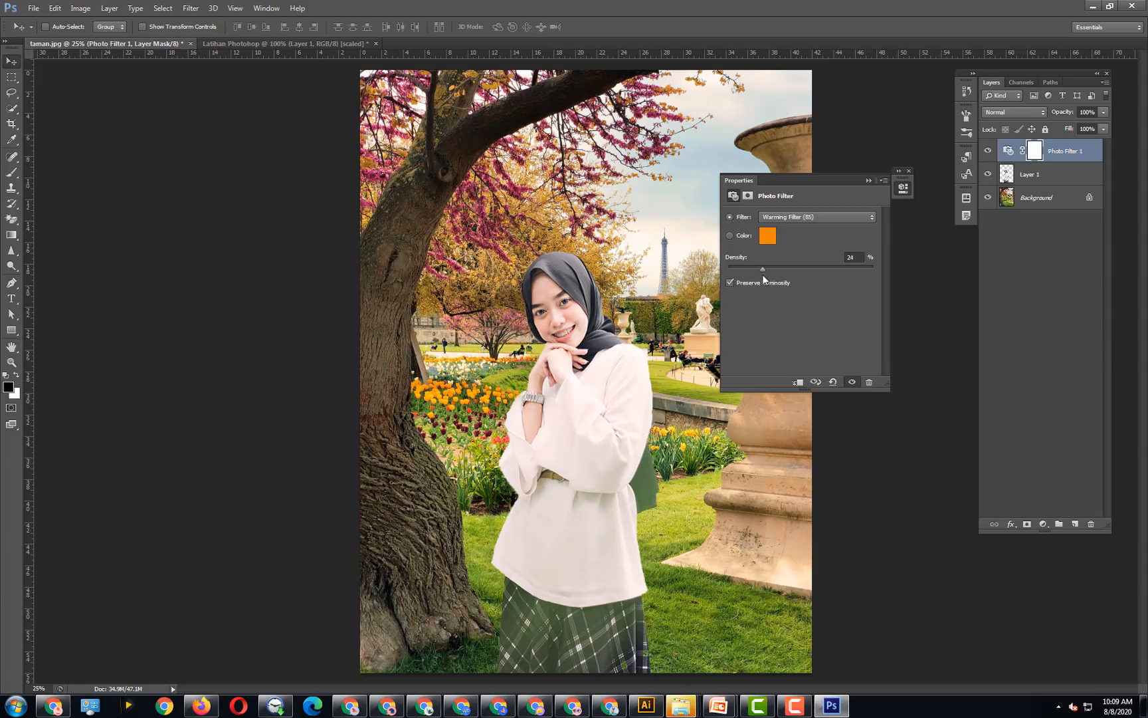
click(768, 235)
click(772, 413)
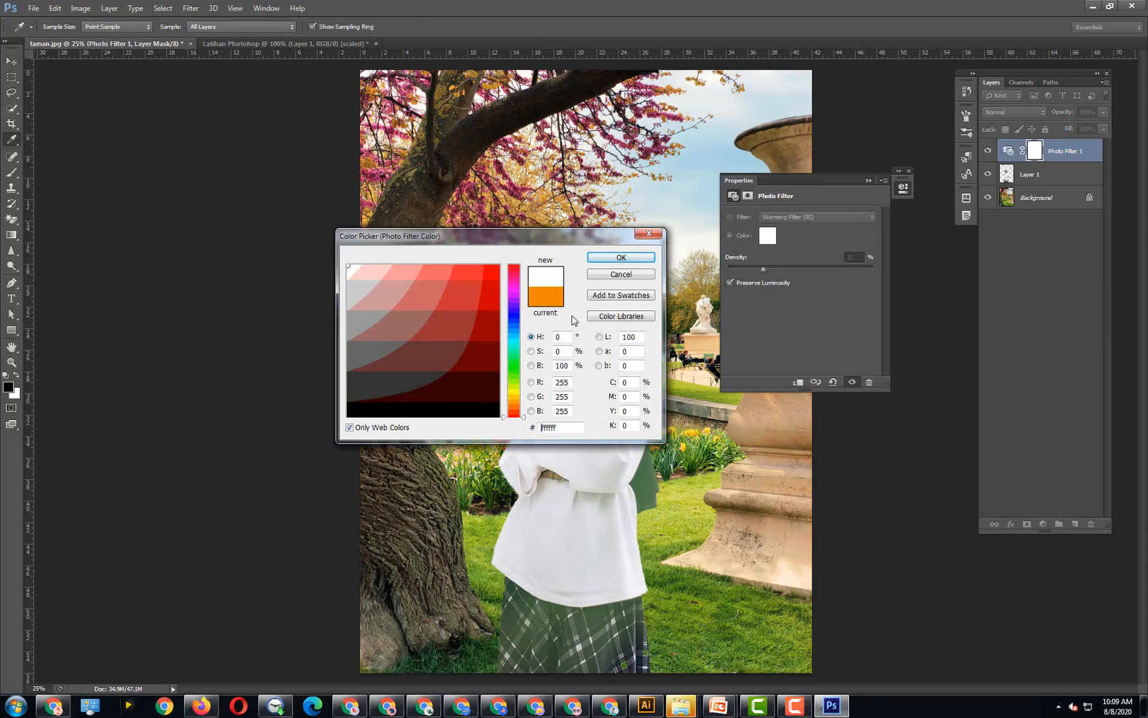
click(631, 272)
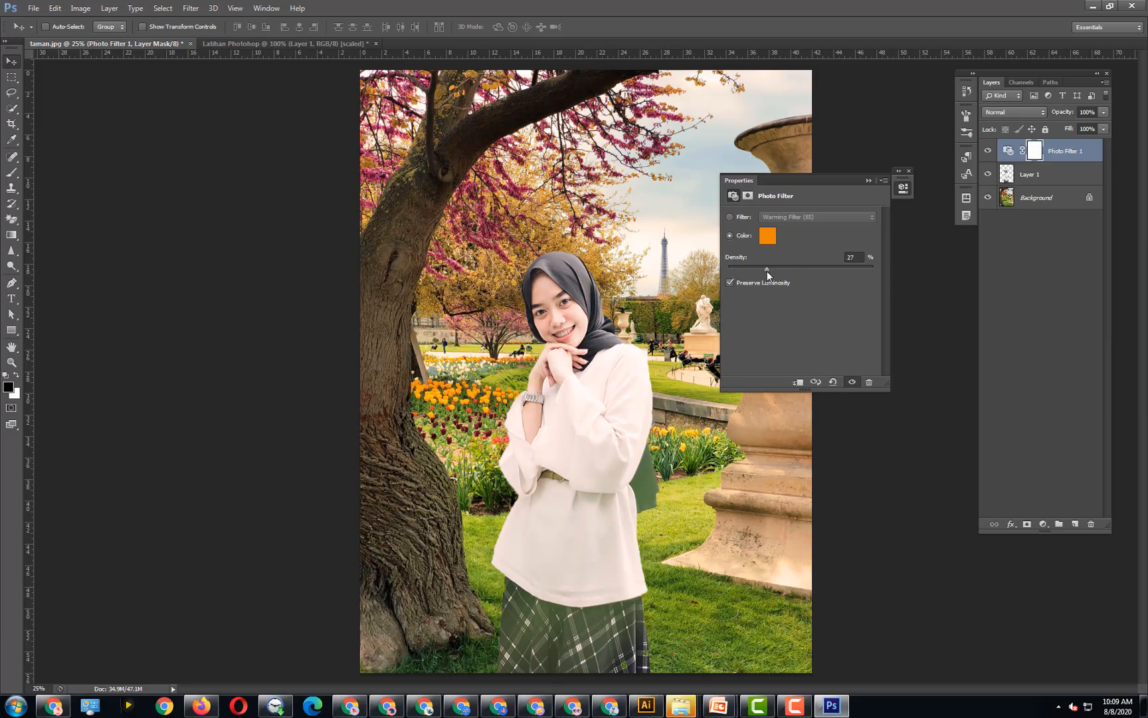
- Move the adjustment properties clear of the park photo and make Layer 1 active
drag(865, 180, 928, 289)
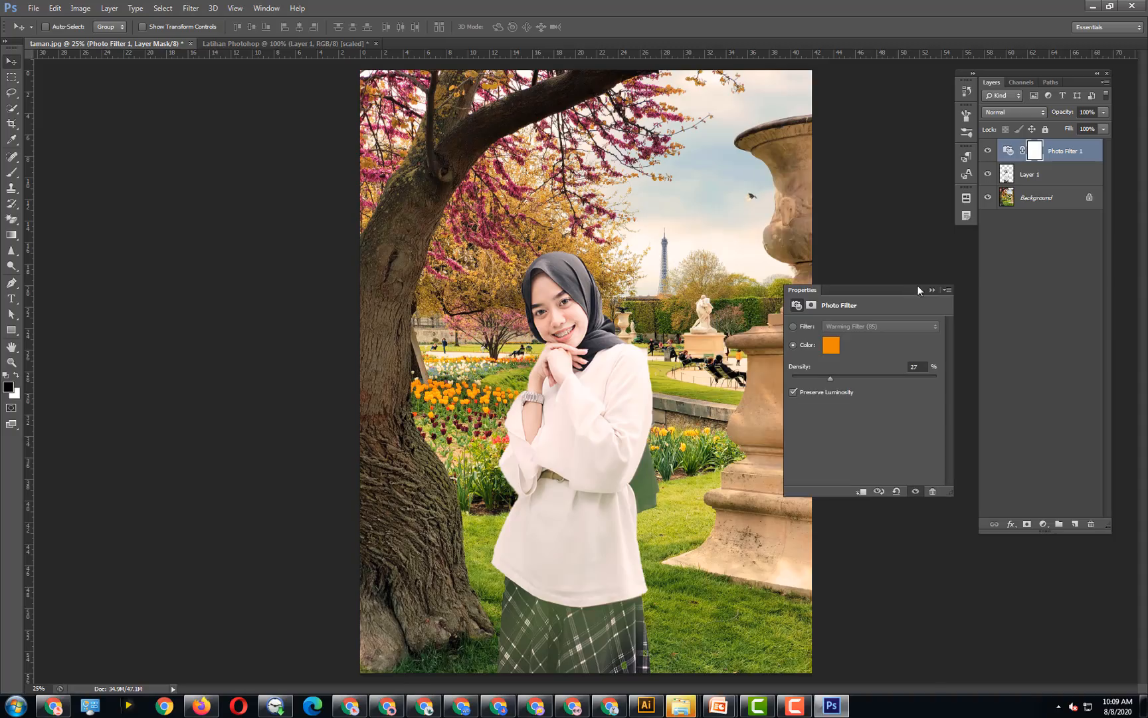
click(1018, 175)
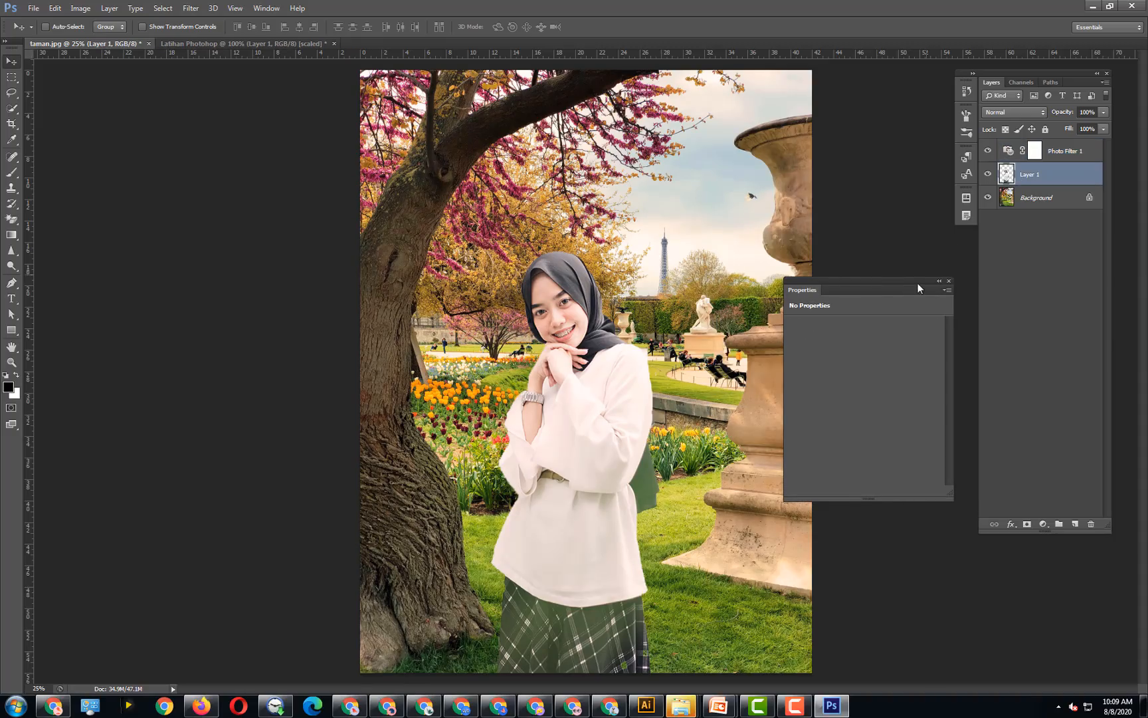
drag(876, 281, 963, 281)
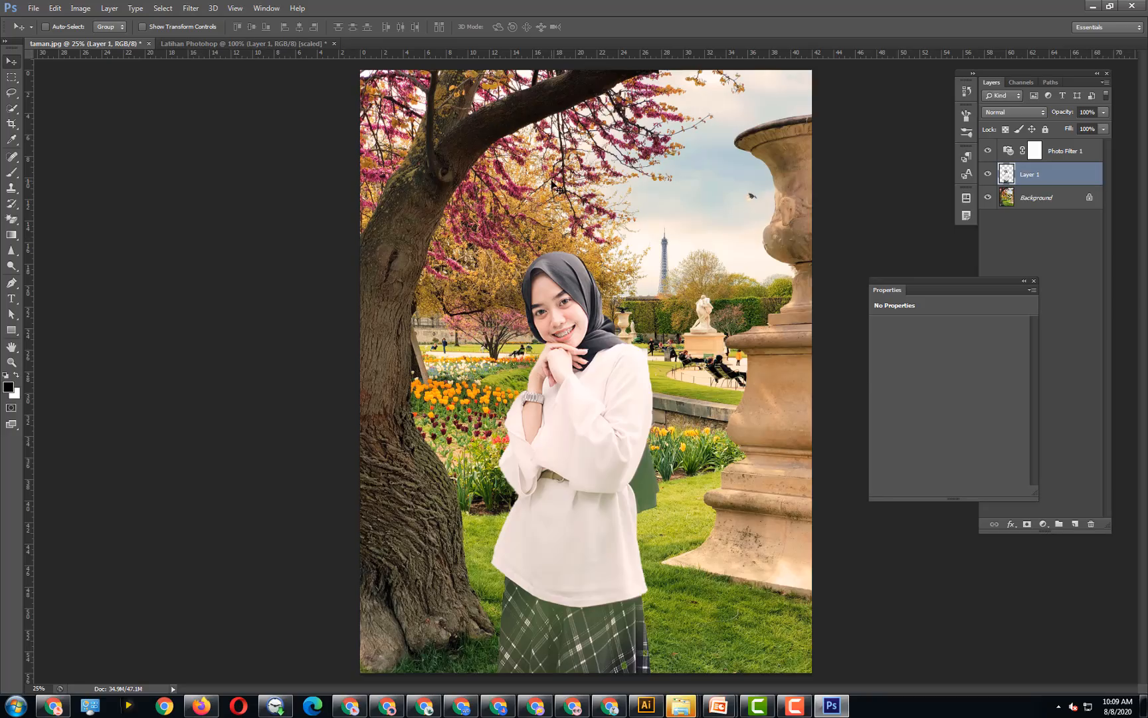
- Deselect the woman in the Latihan Photoshop document
click(269, 44)
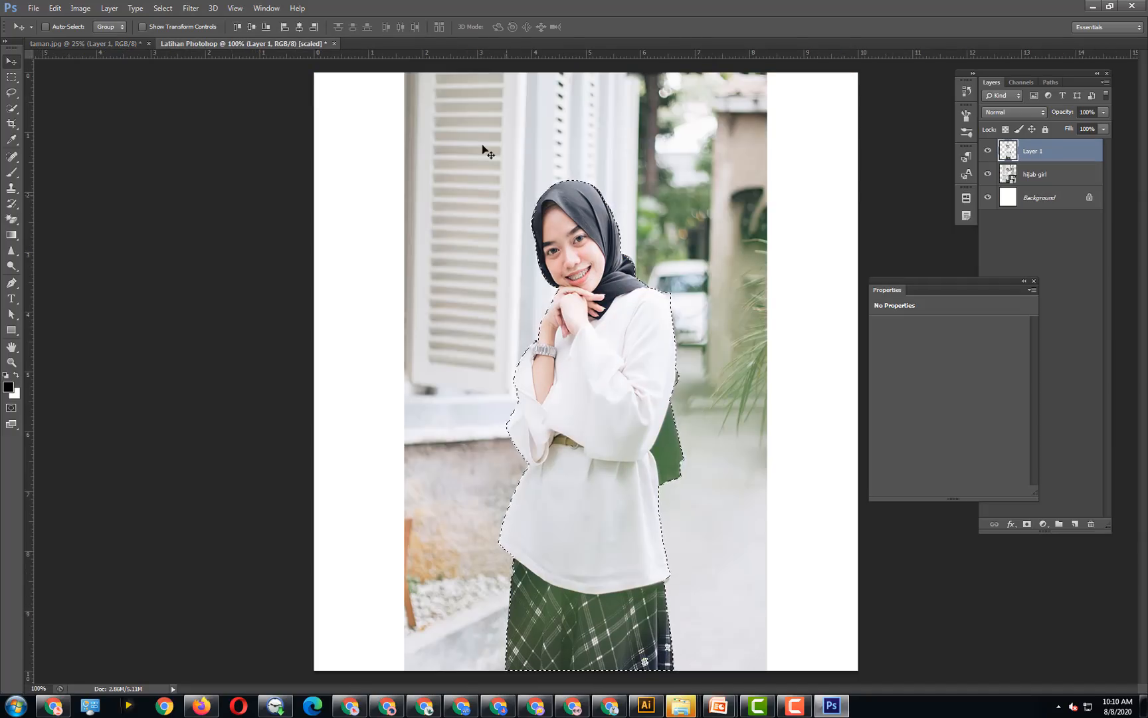
click(163, 9)
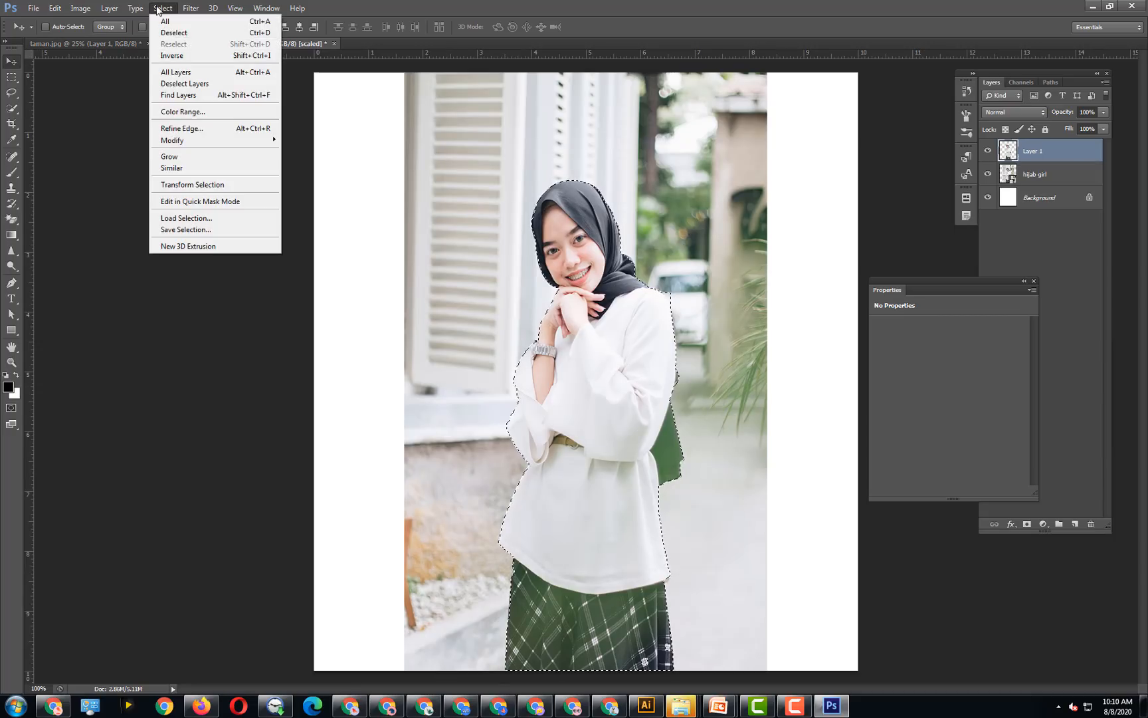
click(179, 34)
- Delete the Photo Filter adjustment layer from taman.jpg and hide Layer 1 with the woman
click(137, 44)
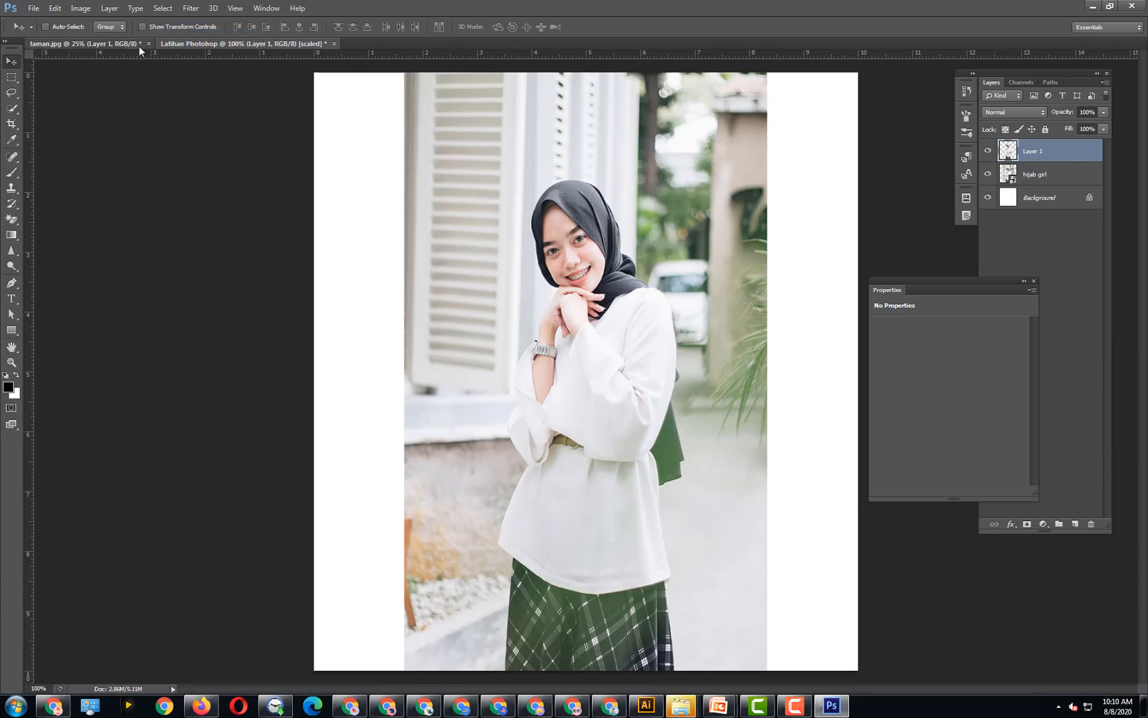
click(1056, 152)
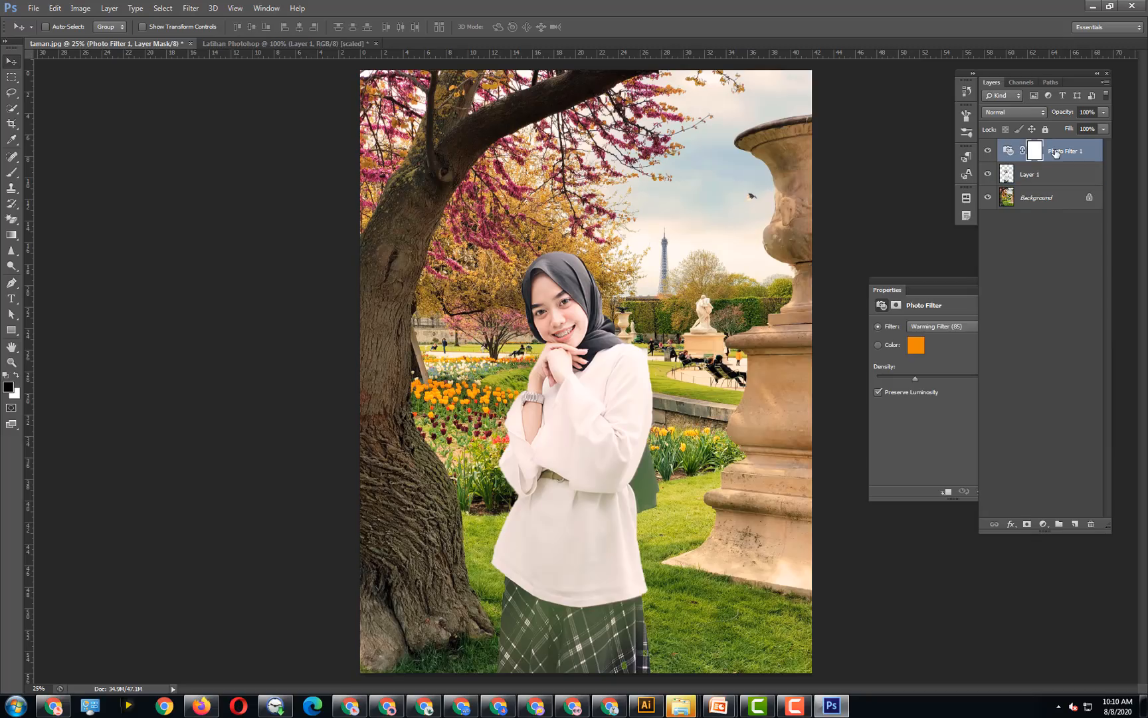
key(Delete)
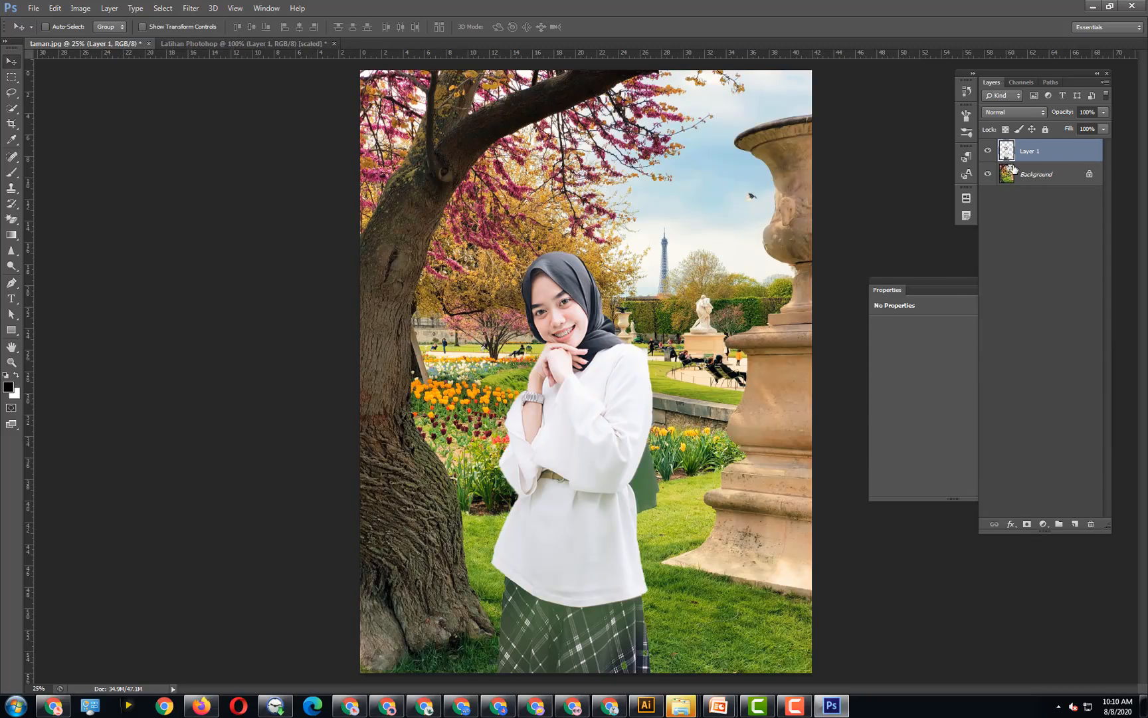
click(988, 151)
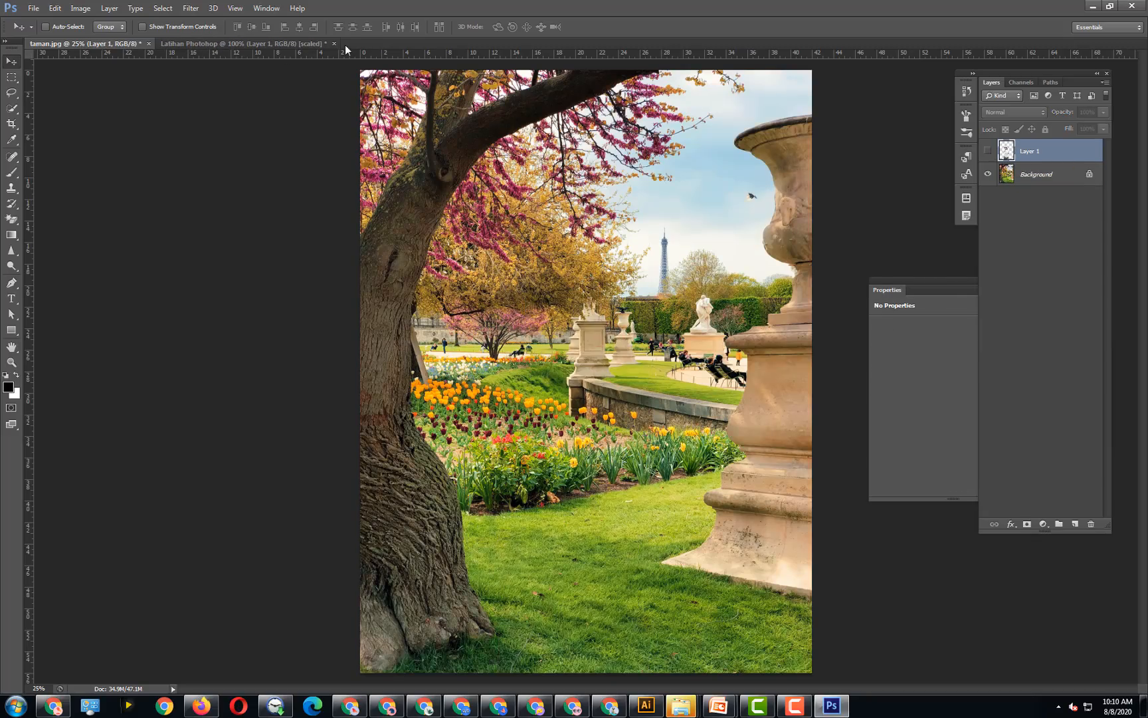
- In the practice document, trace a Pen tool path up the skirt's left edge from the image bottom to the blouse hem
click(263, 45)
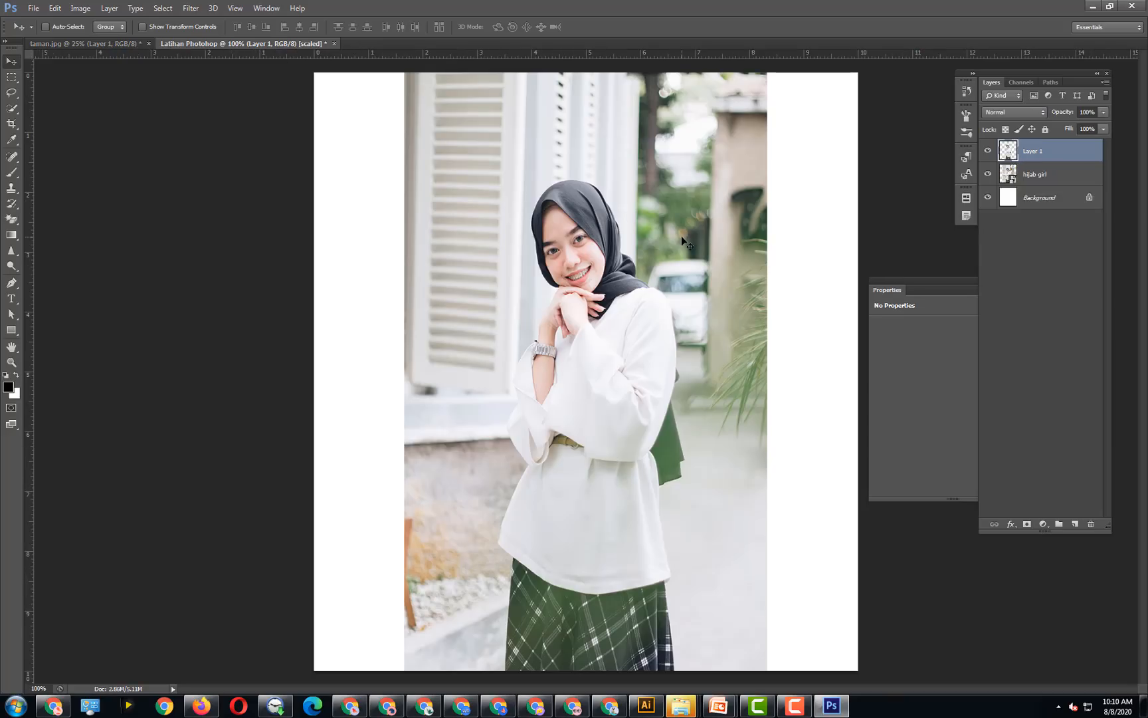
click(14, 285)
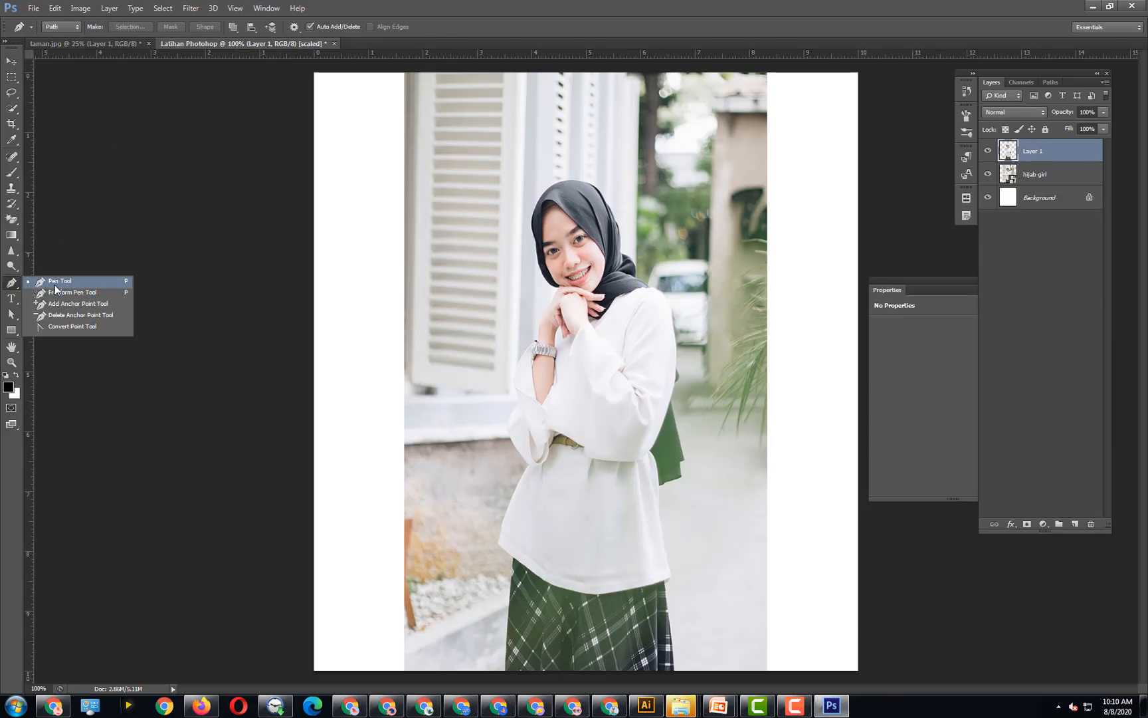
click(55, 286)
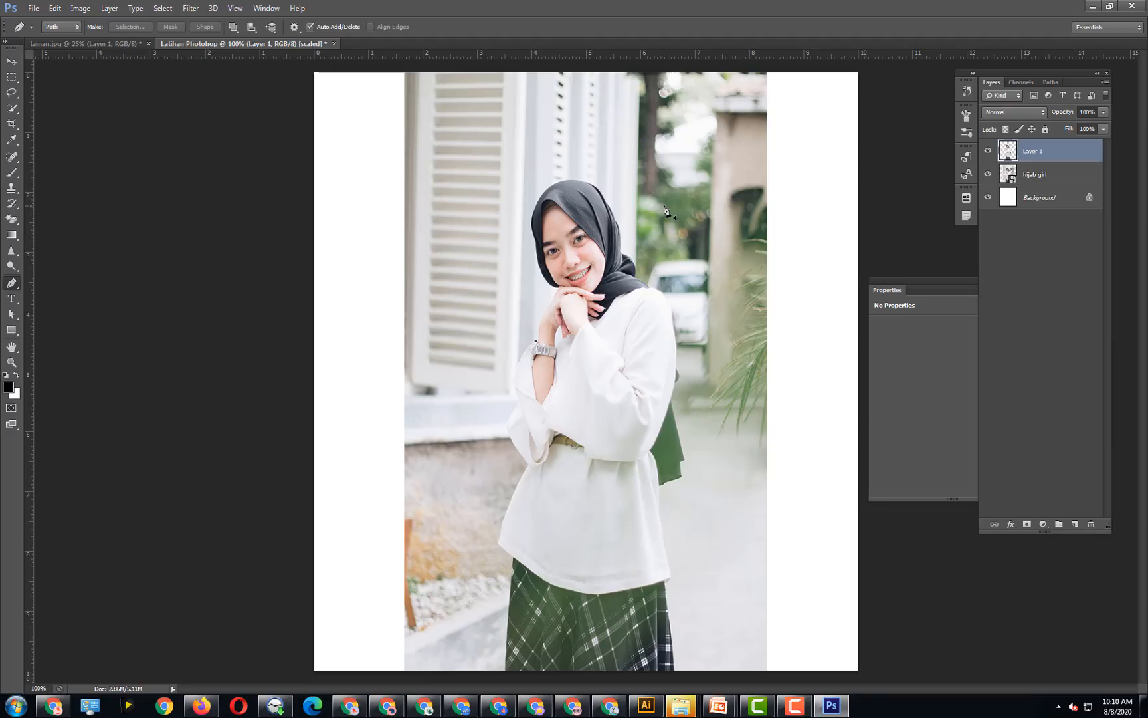
key(ctrl+plus)
key(ctrl+plus)
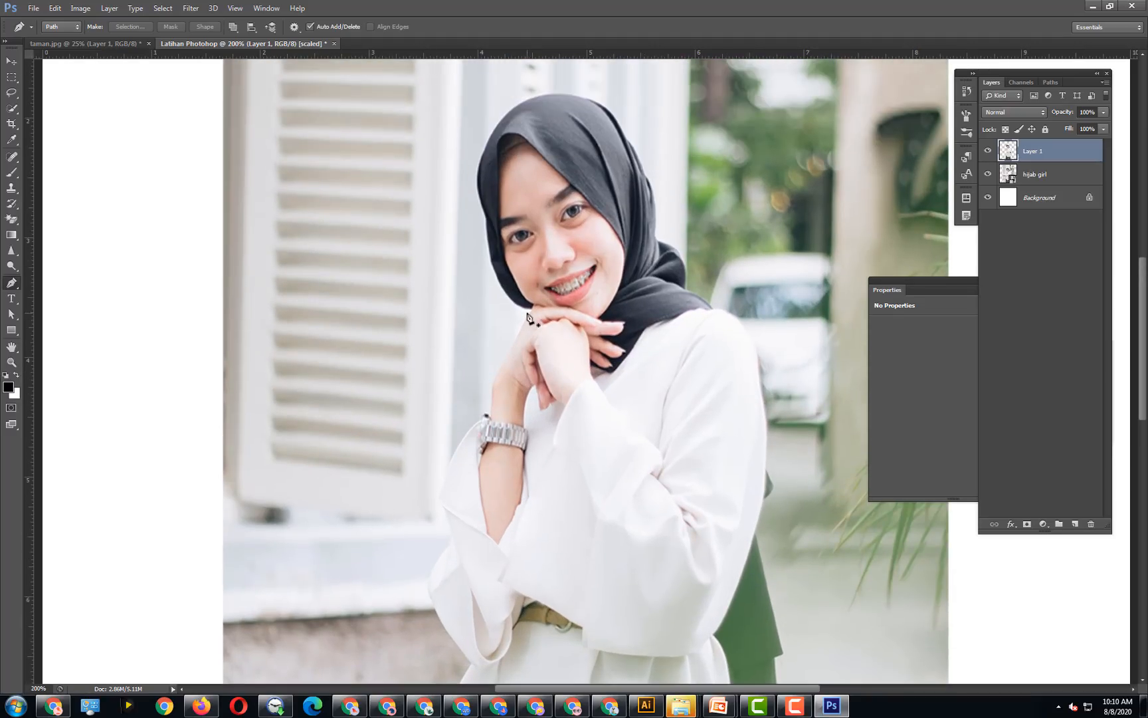
drag(1143, 290, 1145, 418)
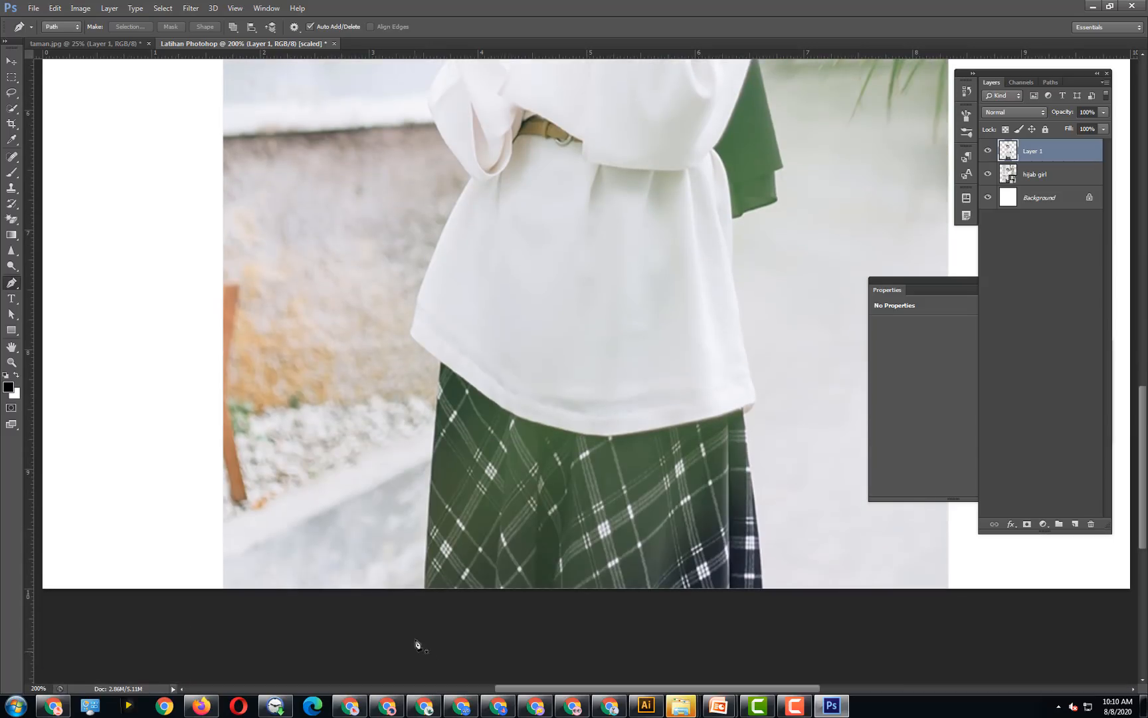
click(424, 587)
click(430, 492)
click(433, 444)
click(435, 404)
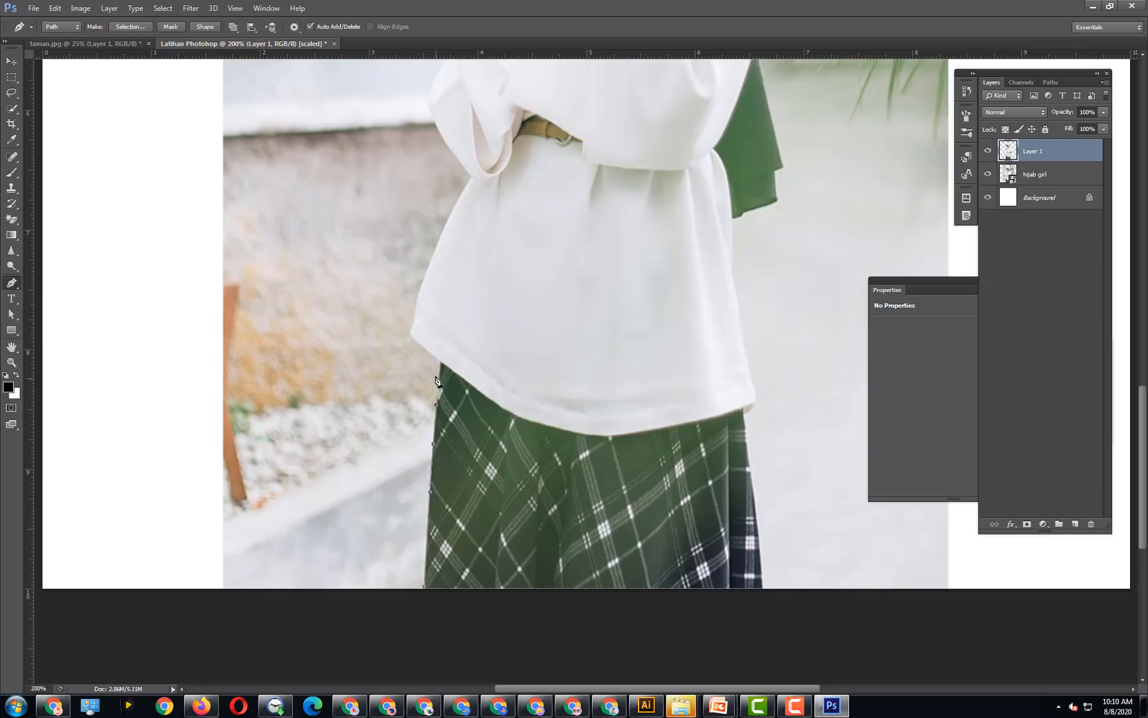
click(442, 364)
- Continue the path around the hem's left corner and up the blouse's left side to the lower sleeve
click(411, 336)
drag(412, 336, 415, 317)
drag(433, 252, 444, 232)
click(471, 178)
scroll(538, 249, up, 3)
scroll(543, 255, up, 6)
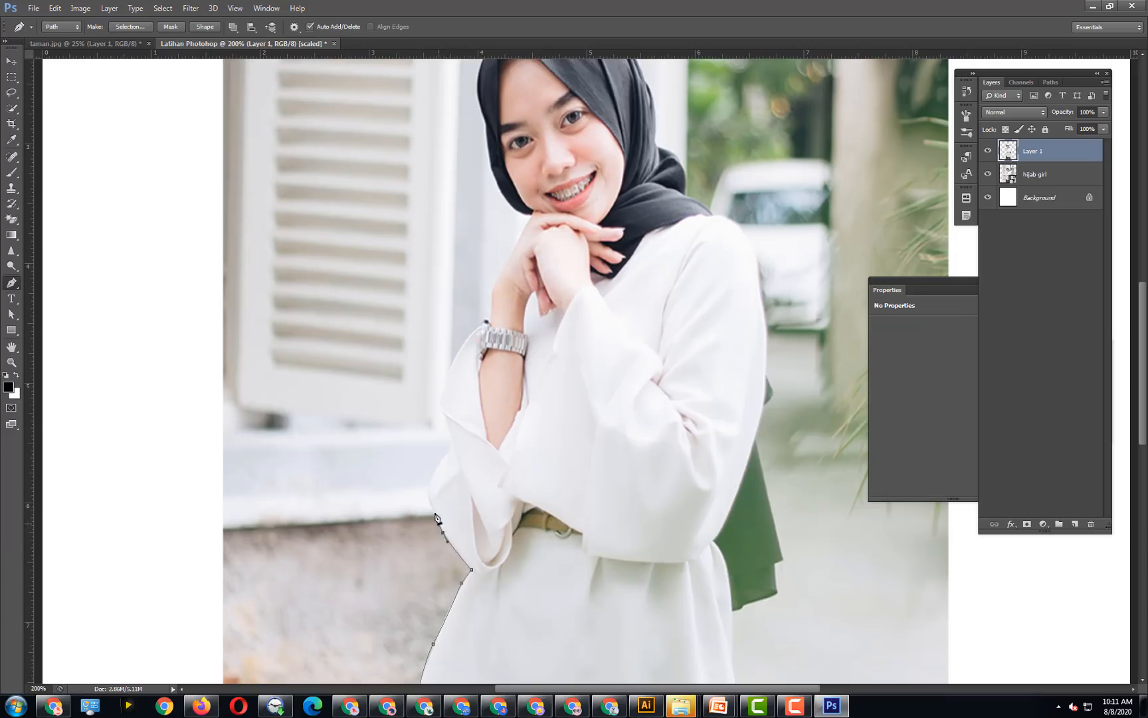
- Extend the path with curves around the left sleeve, past the watch and hand, to the hijab beside the chin
drag(432, 473, 443, 448)
click(451, 441)
drag(446, 419, 439, 408)
drag(454, 363, 508, 256)
click(530, 216)
drag(505, 197, 497, 183)
scroll(541, 196, up, 1)
scroll(541, 198, up, 3)
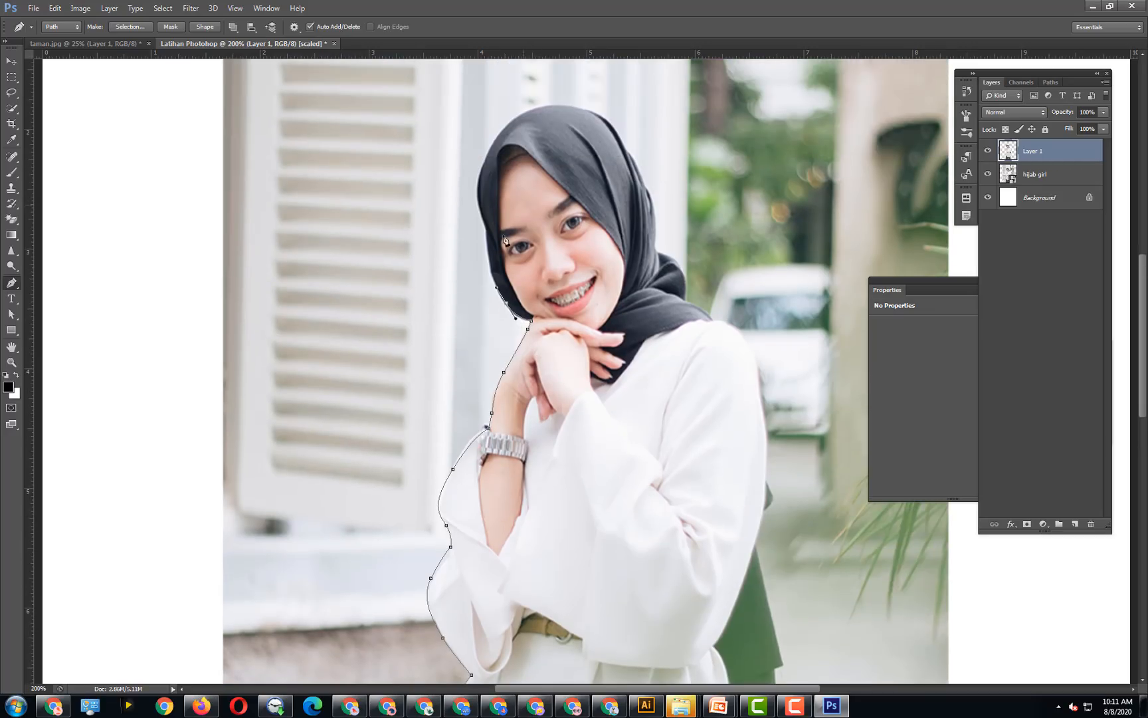
- Continue the path around the hijab, over the top of the head and down to the woman's right-hand shoulder in the image
drag(487, 261, 478, 201)
drag(491, 145, 688, 306)
click(565, 108)
click(627, 151)
drag(710, 319, 718, 325)
- Continue the path from the woman's right-hand shoulder in the image down the sleeve's outer edge, past the small dark piece sticking out
drag(754, 352, 767, 459)
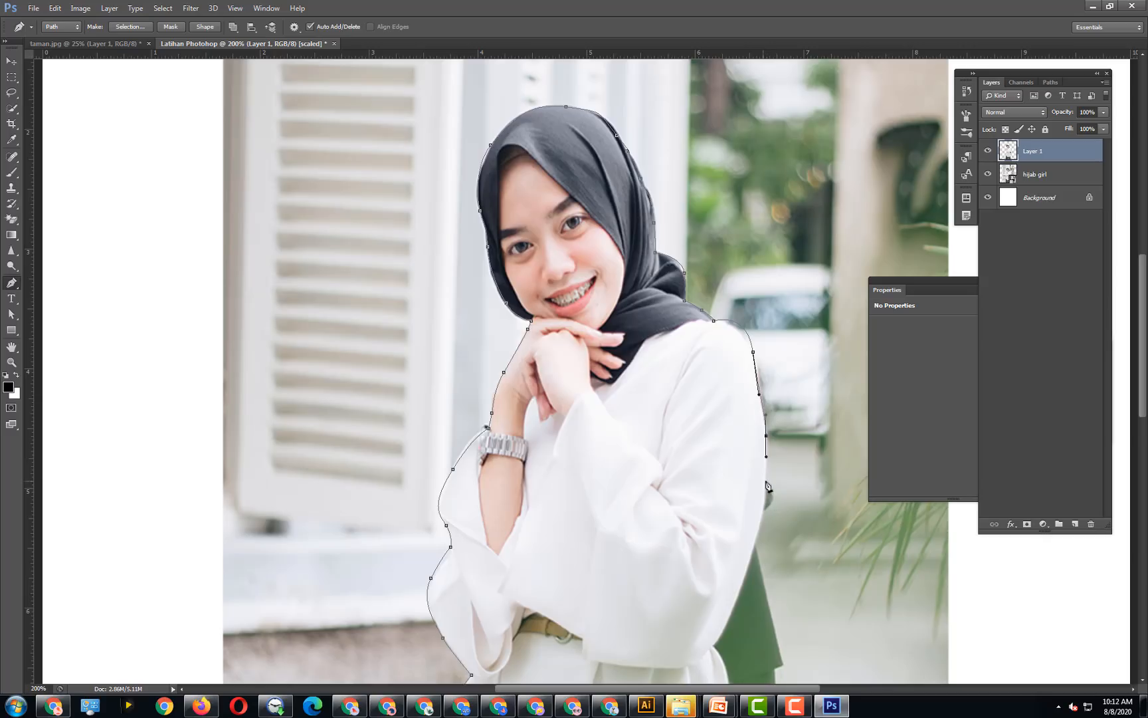
click(765, 482)
drag(772, 499, 767, 505)
click(762, 510)
- Extend the path along the outer edge of the green cloth behind the sleeve, around its notch to the lower corner
mouse_move(1145, 299)
mouse_down()
mouse_move(1144, 351)
mouse_move(1139, 294)
mouse_up()
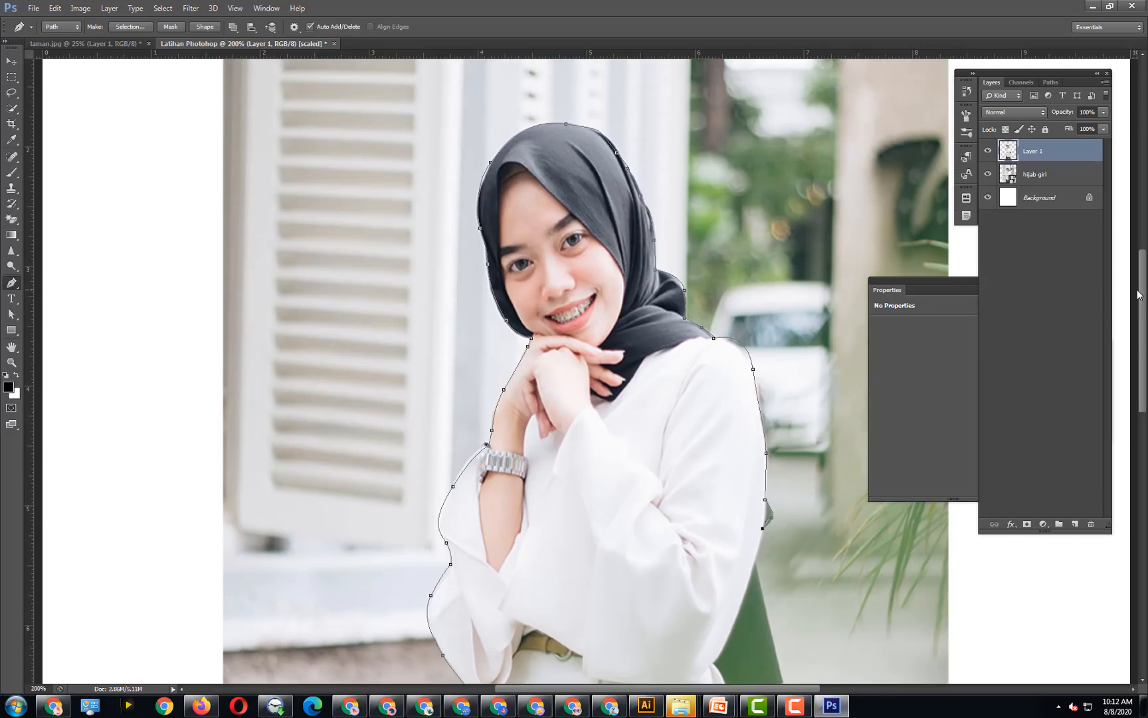
drag(1142, 295, 1142, 356)
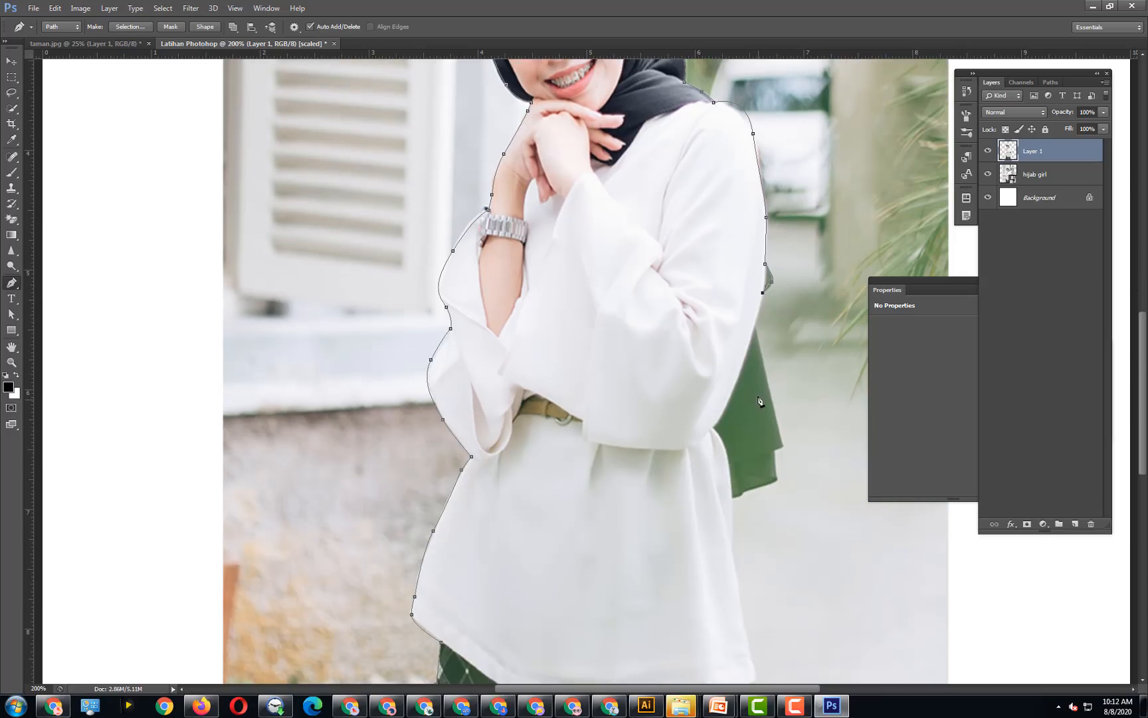
click(754, 325)
click(767, 381)
click(785, 447)
click(783, 445)
click(773, 451)
click(778, 481)
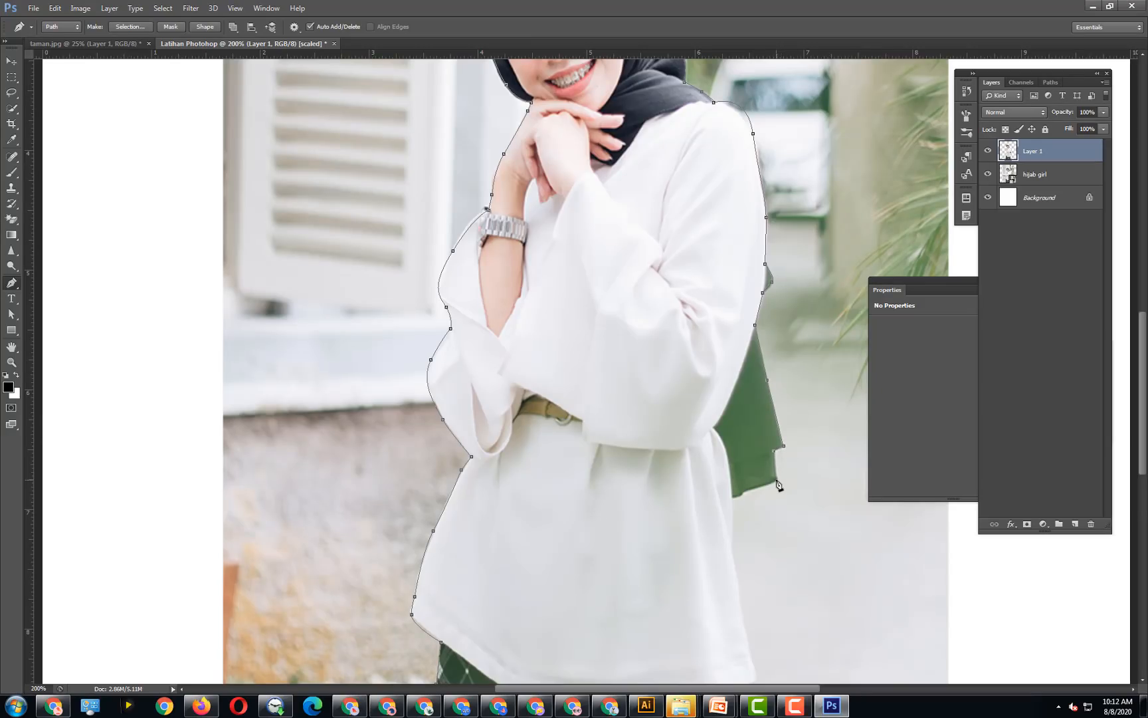
- Continue the path under the green cloth and down the blouse's right side, around the hem corner
click(742, 495)
click(734, 499)
click(732, 533)
drag(735, 567, 737, 582)
scroll(756, 575, down, 3)
drag(749, 537, 745, 589)
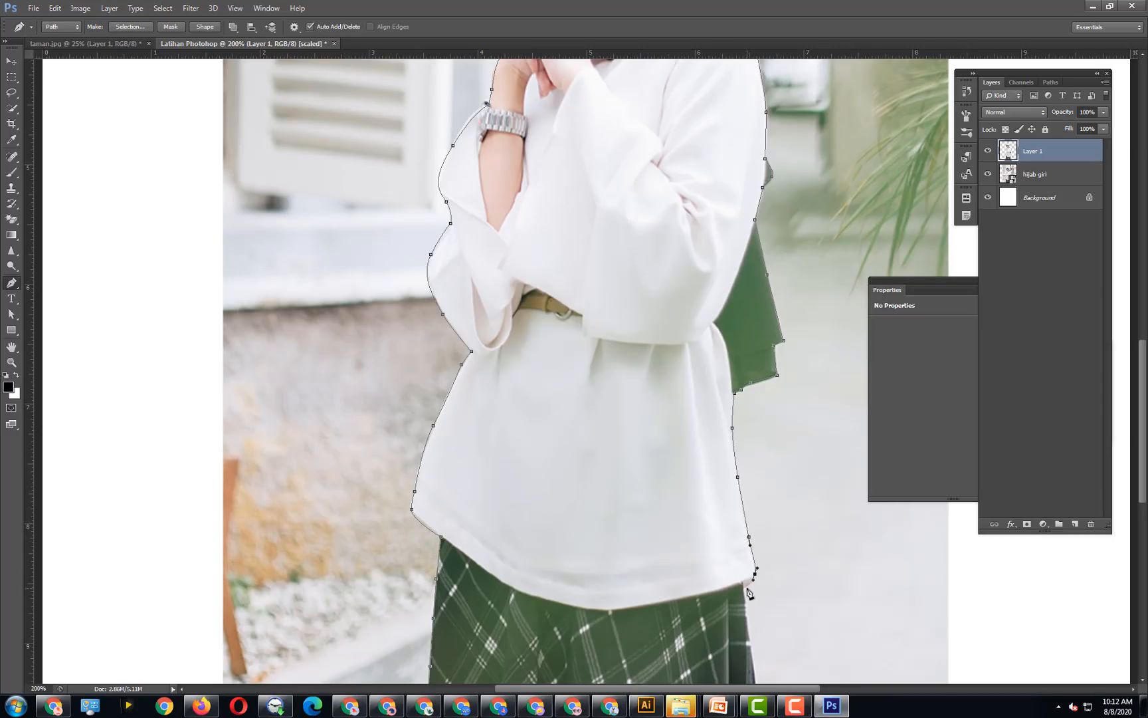
- Trace the skirt's right edge down to the image bottom and close the path at its starting point
scroll(757, 621, down, 4)
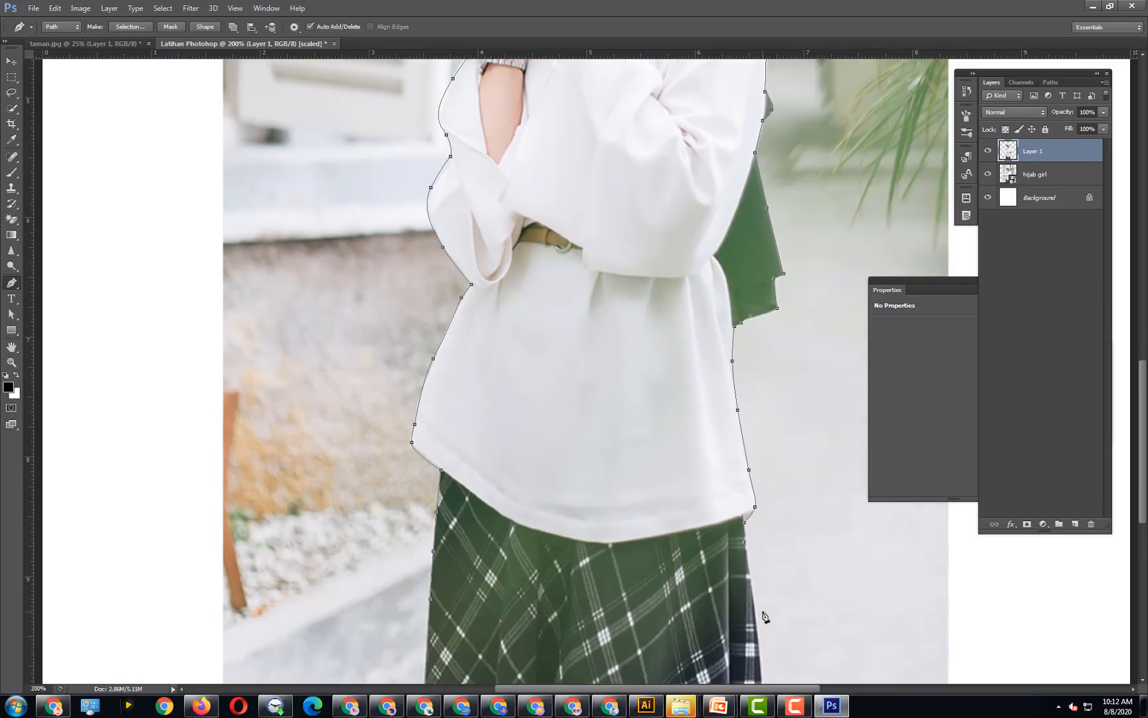
drag(757, 526, 758, 544)
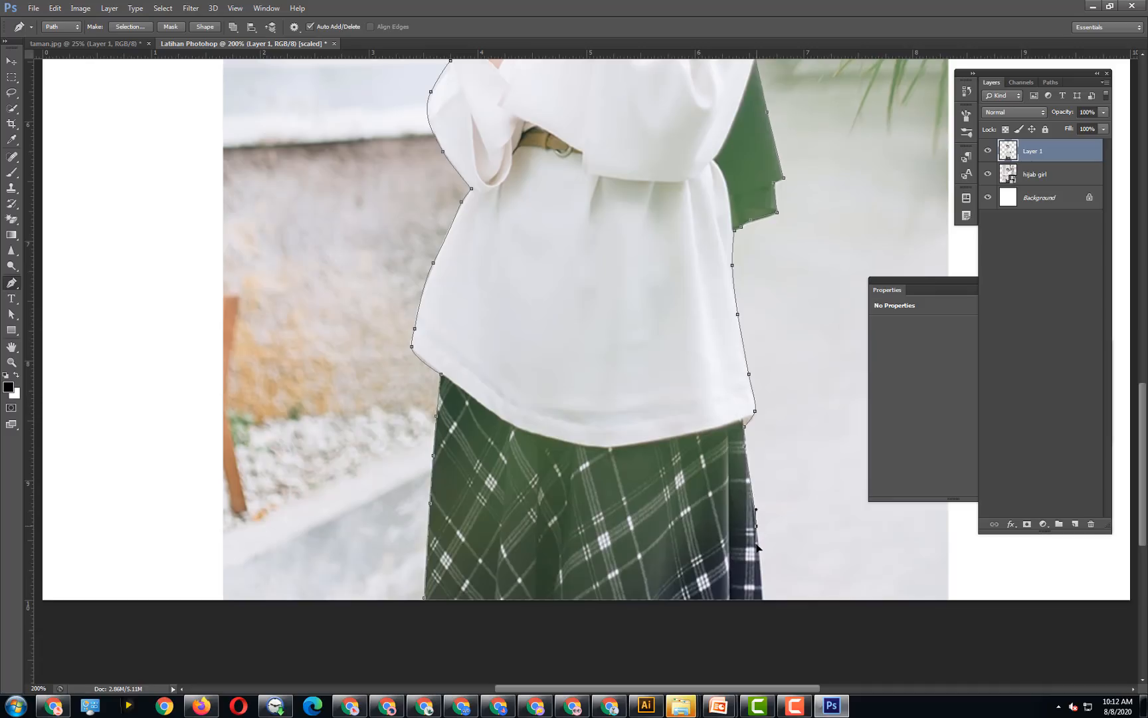
click(763, 599)
click(426, 600)
- Convert the closed path into a new anti-aliased selection with a feather radius of 5 pixels
scroll(615, 441, up, 5)
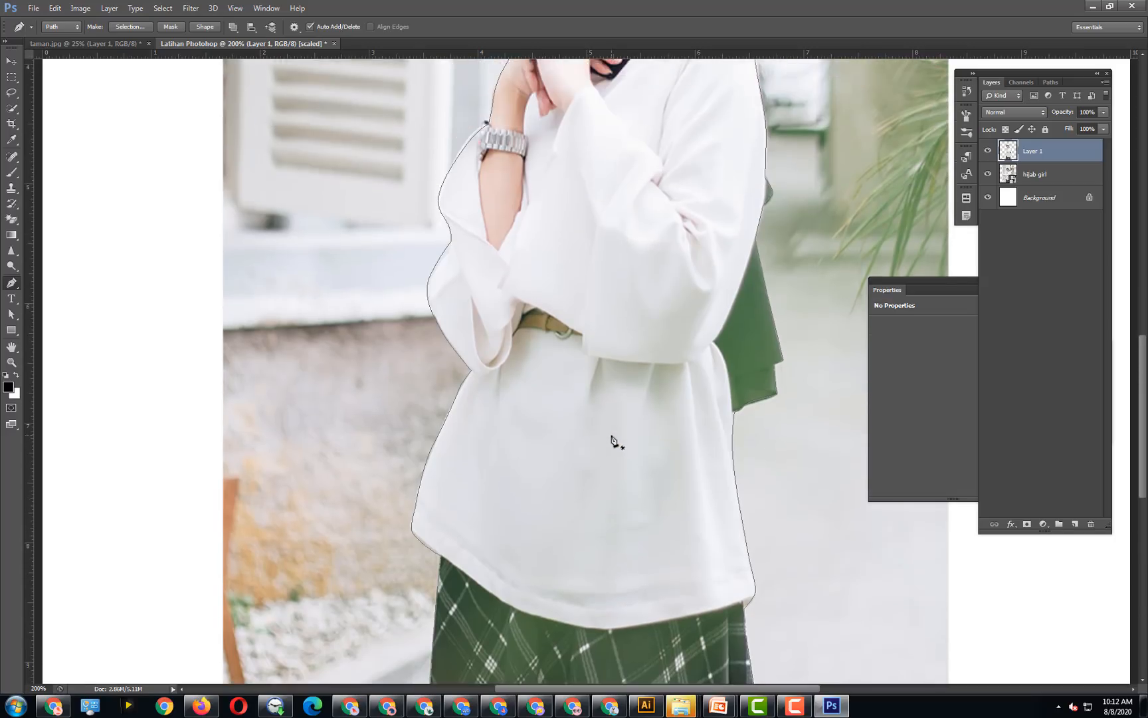
scroll(614, 441, up, 3)
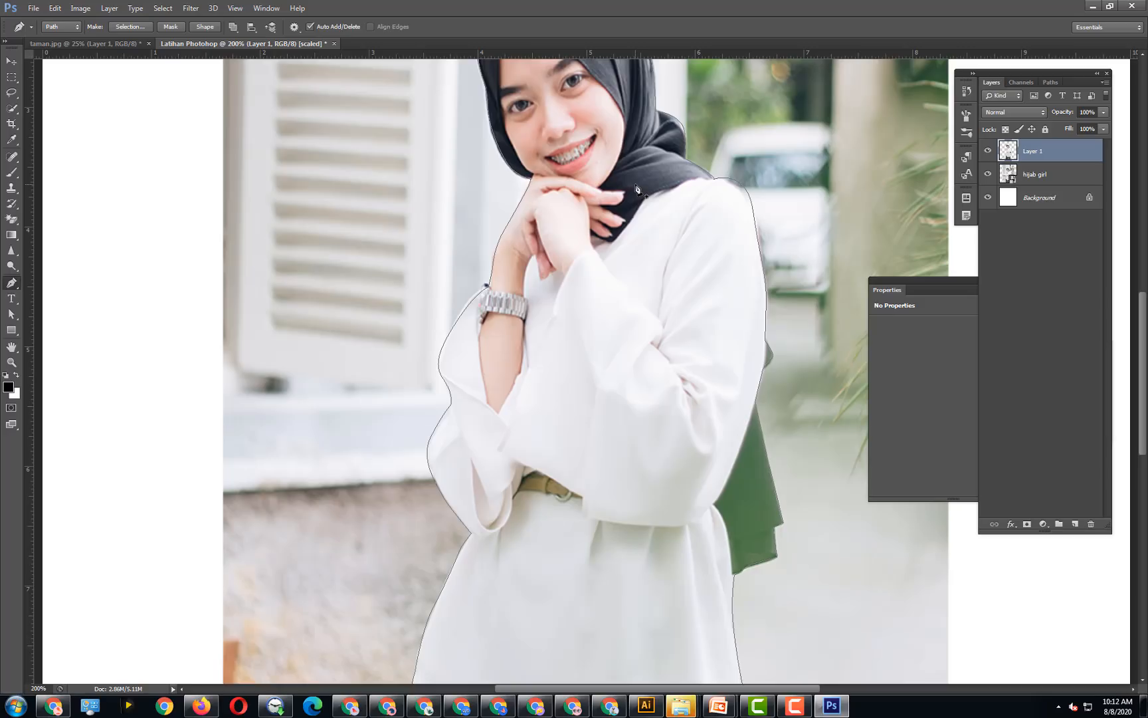
click(131, 28)
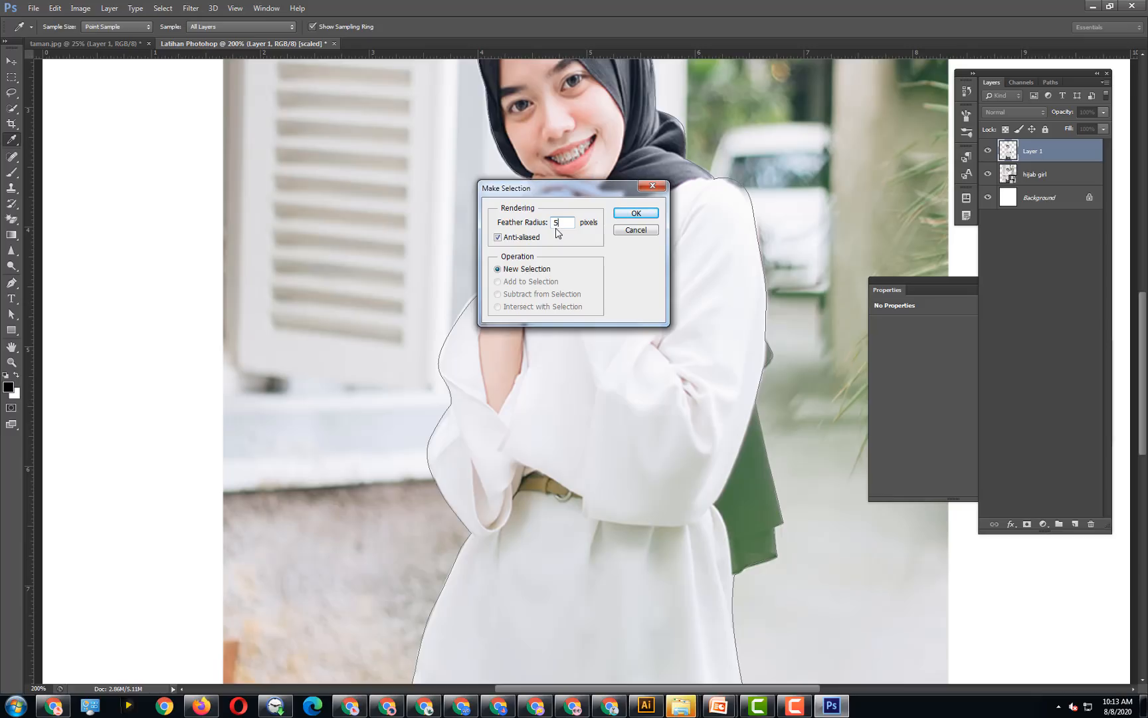
click(636, 213)
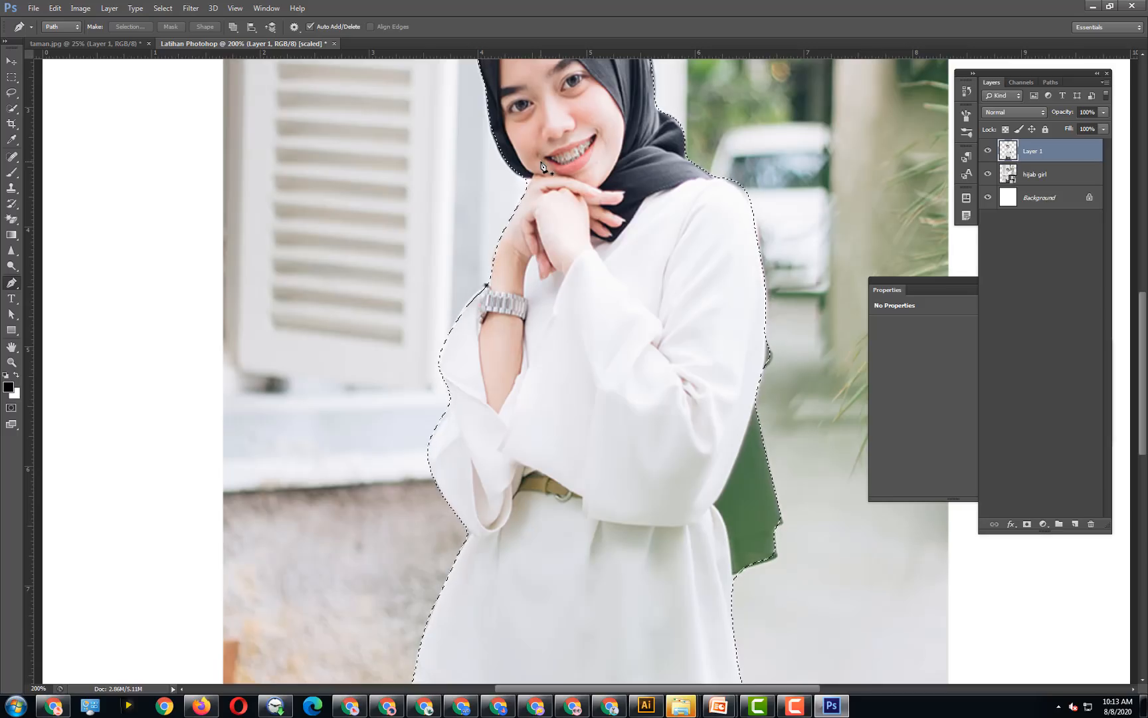
click(495, 254)
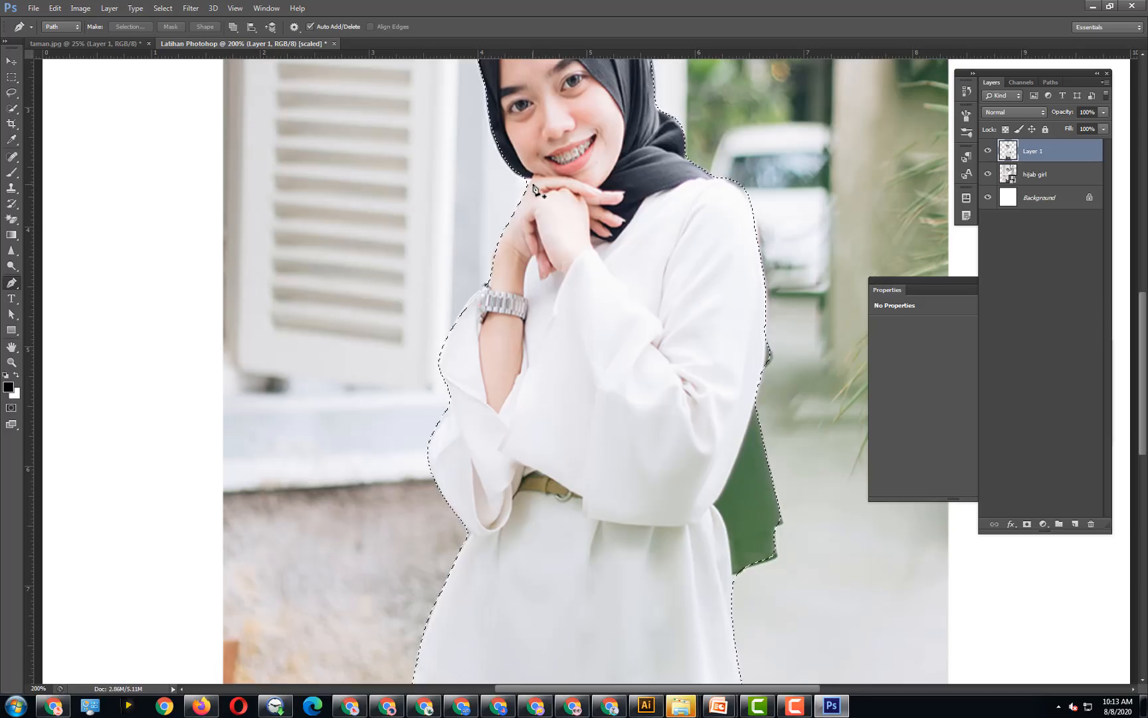
scroll(556, 228, up, 2)
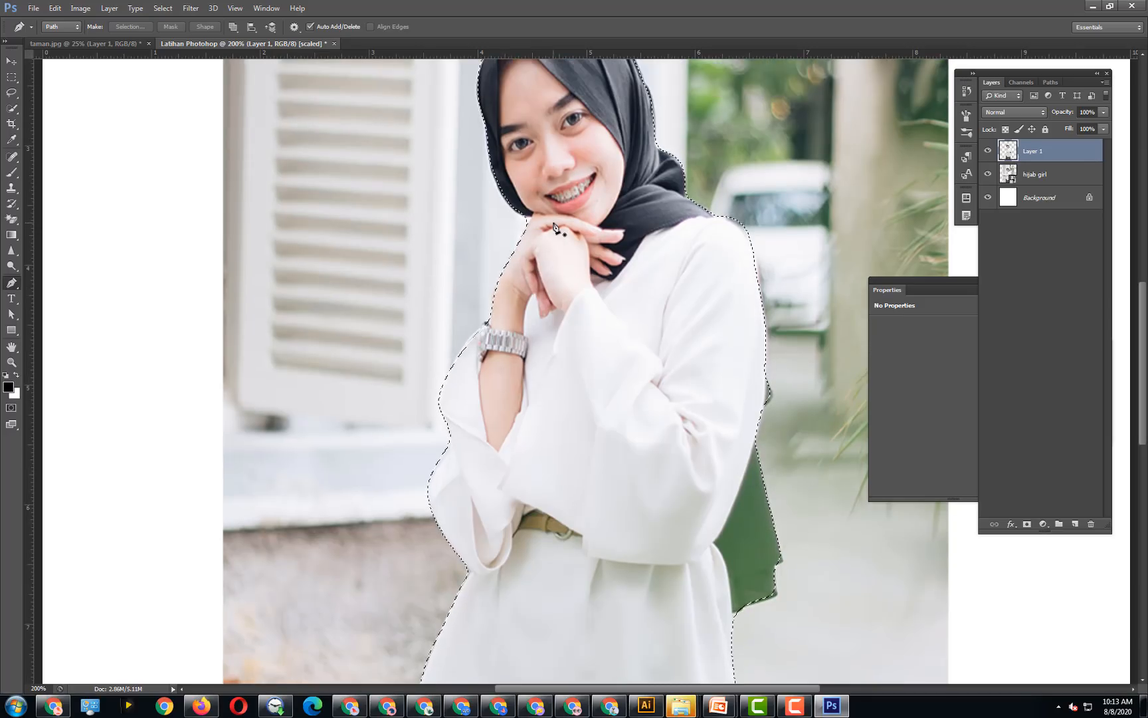
- Float the practice document, move the selected woman into taman.jpg as a new layer, and minimise the practice document
click(12, 62)
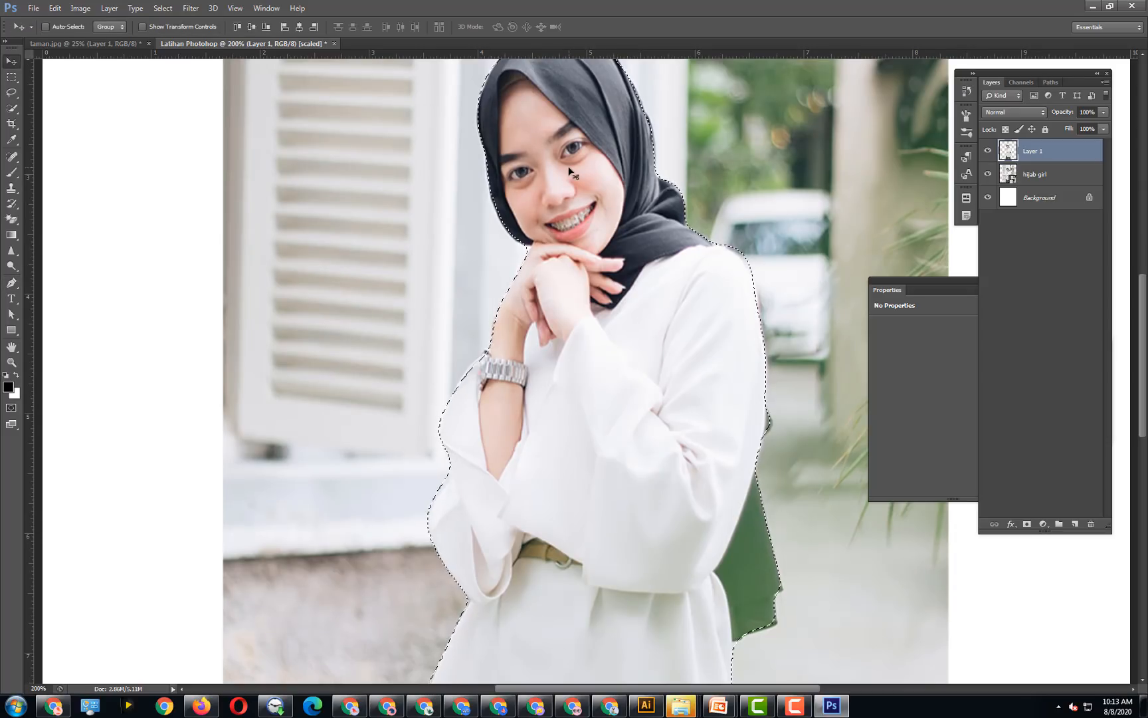
click(114, 41)
drag(286, 44, 467, 218)
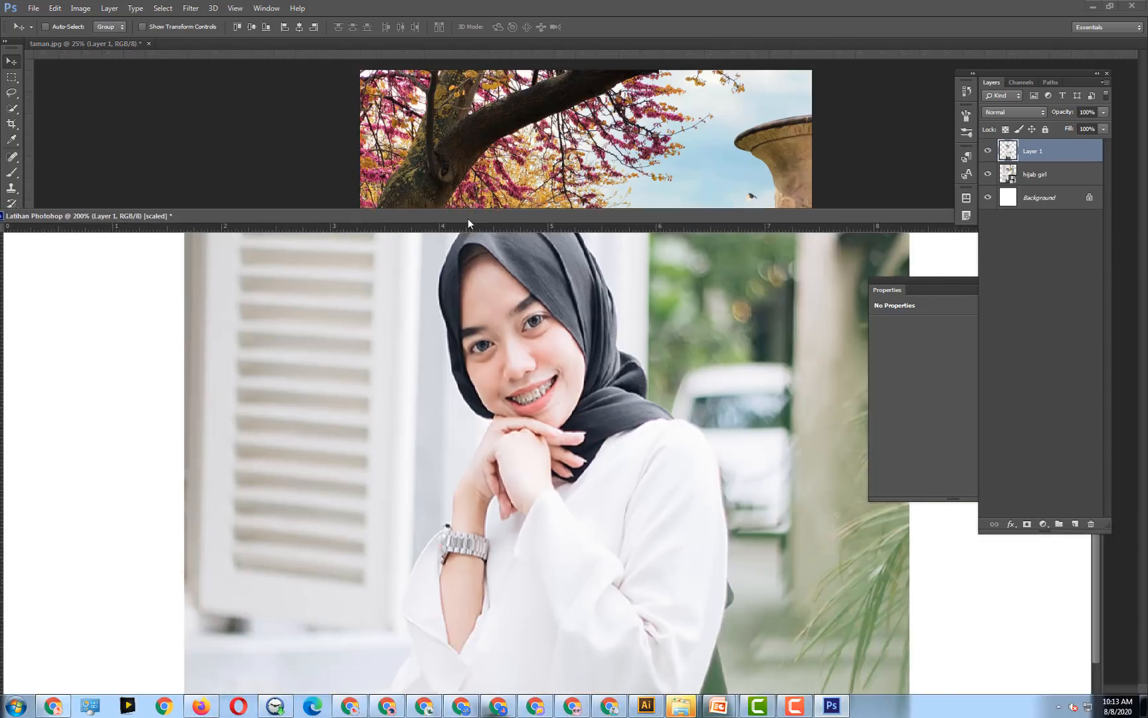
drag(561, 220, 421, 169)
drag(508, 172, 502, 326)
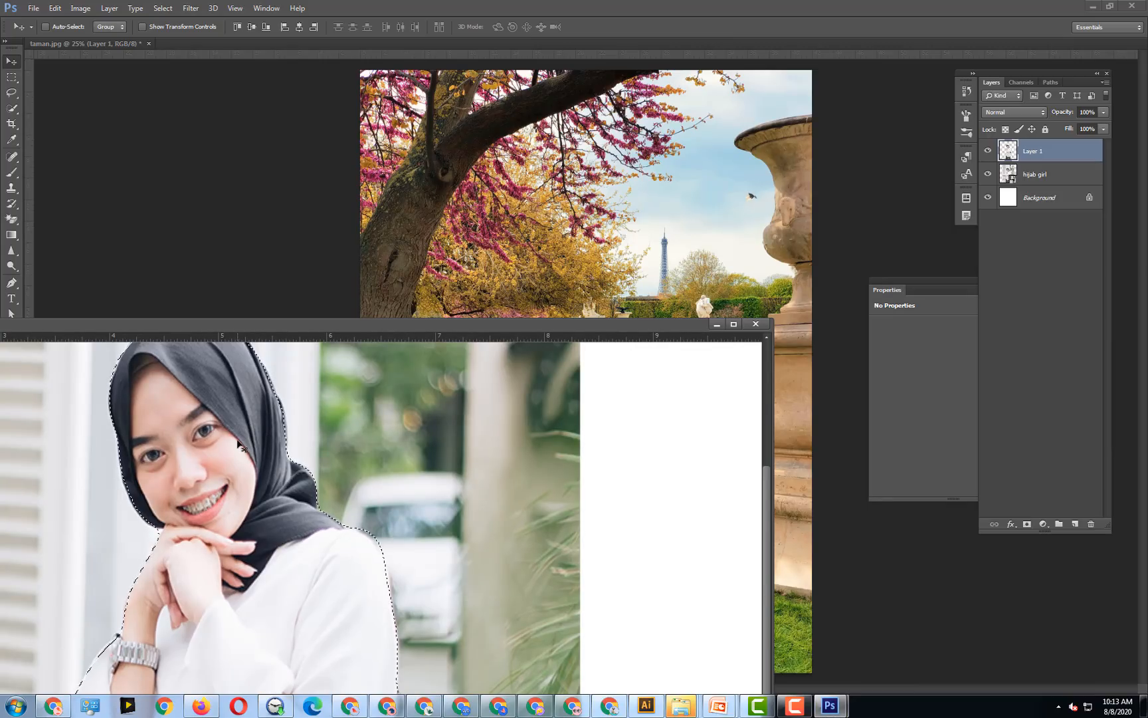
drag(235, 460, 620, 229)
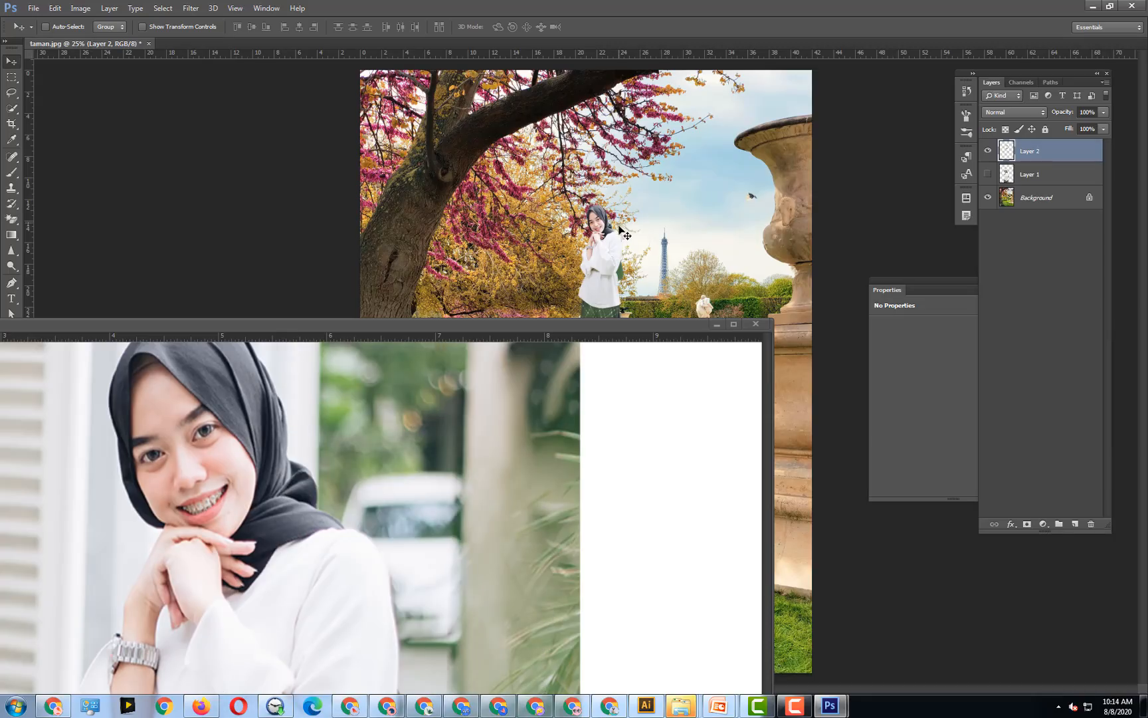
click(717, 325)
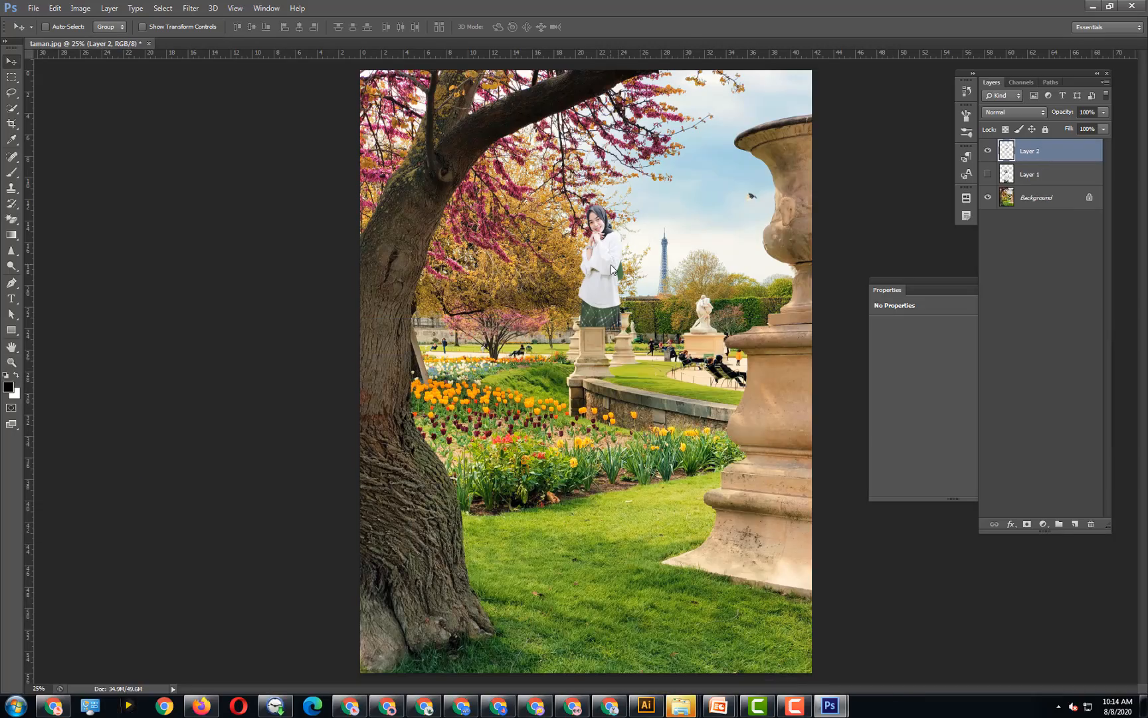
- Enlarge the woman with Free Transform and place her on the lawn between tree and pedestal, skirt at the photo's bottom edge
drag(598, 272, 537, 385)
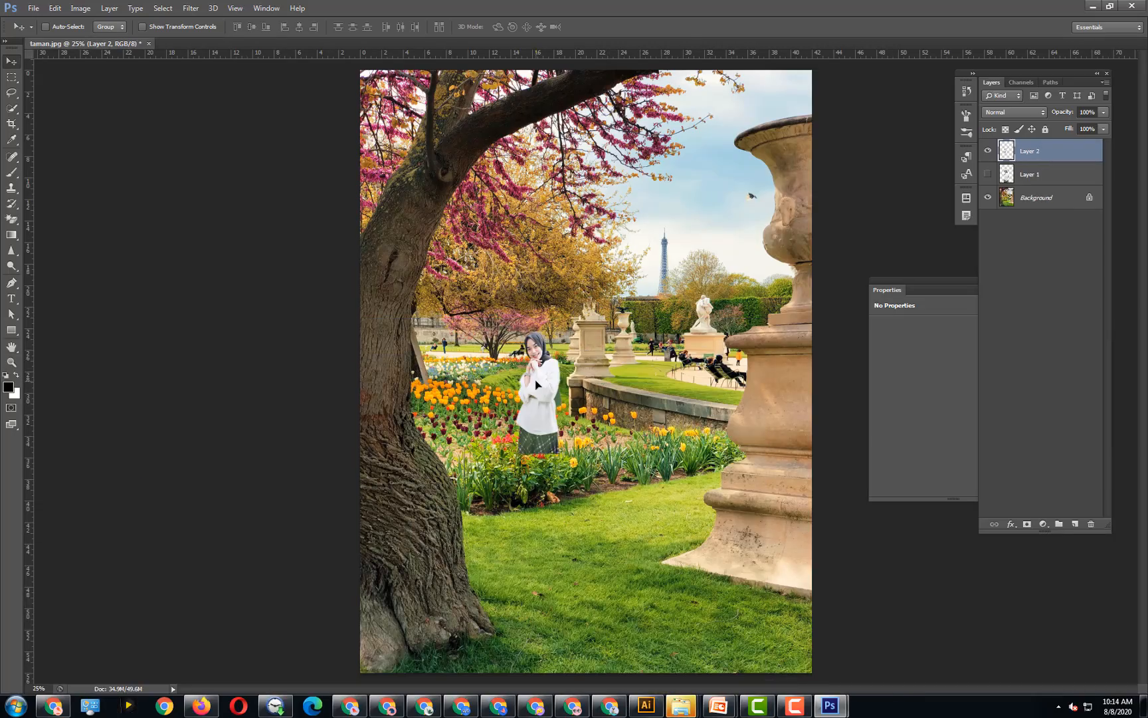
key(ctrl+t)
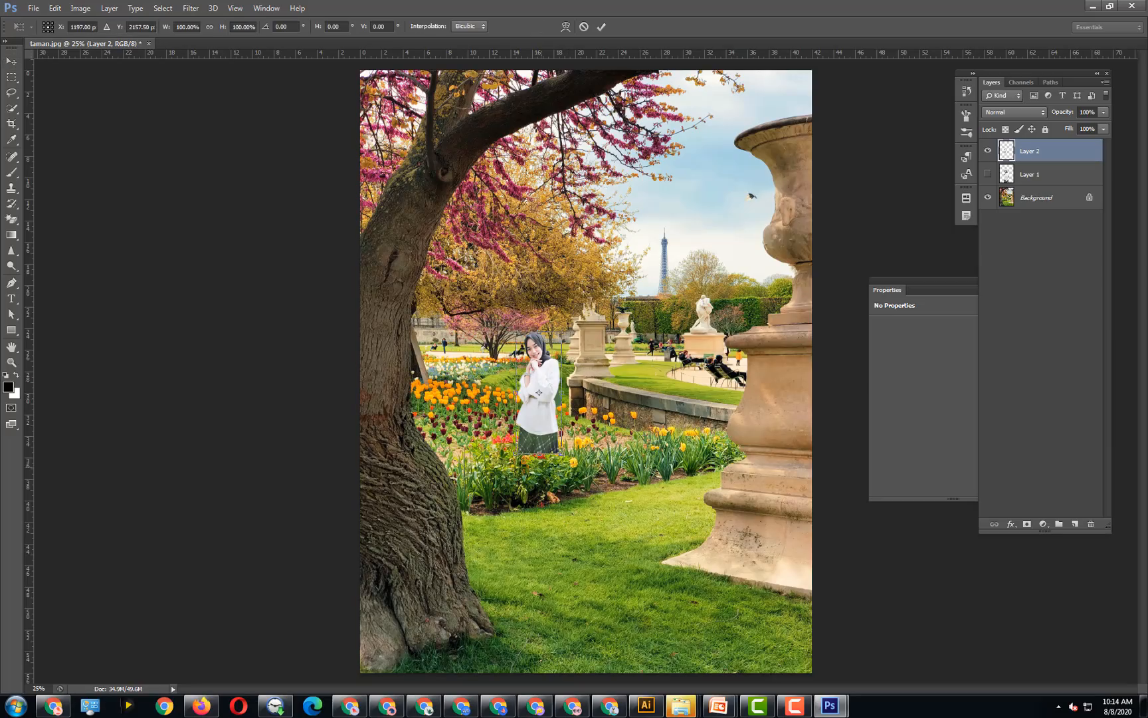
drag(563, 454, 706, 649)
drag(646, 332, 684, 241)
key(Return)
drag(609, 483, 581, 503)
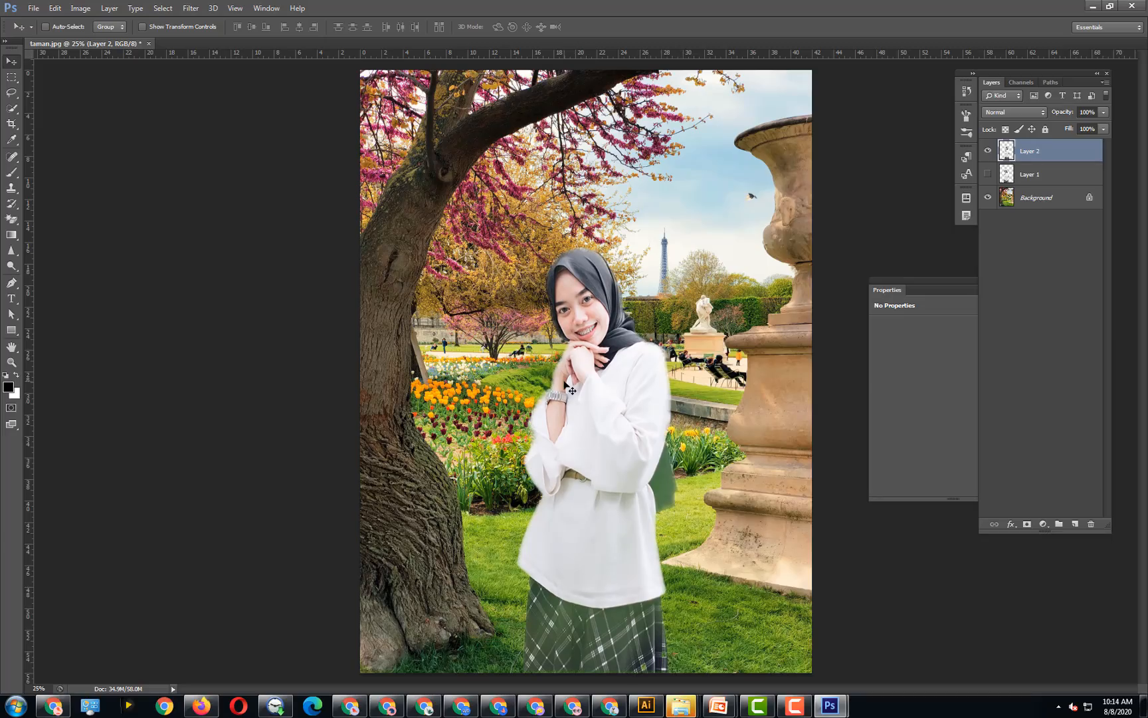
- Add a Photo Filter adjustment layer above Layer 2 using Warming Filter (85) at 26% density
key(ctrl+minus)
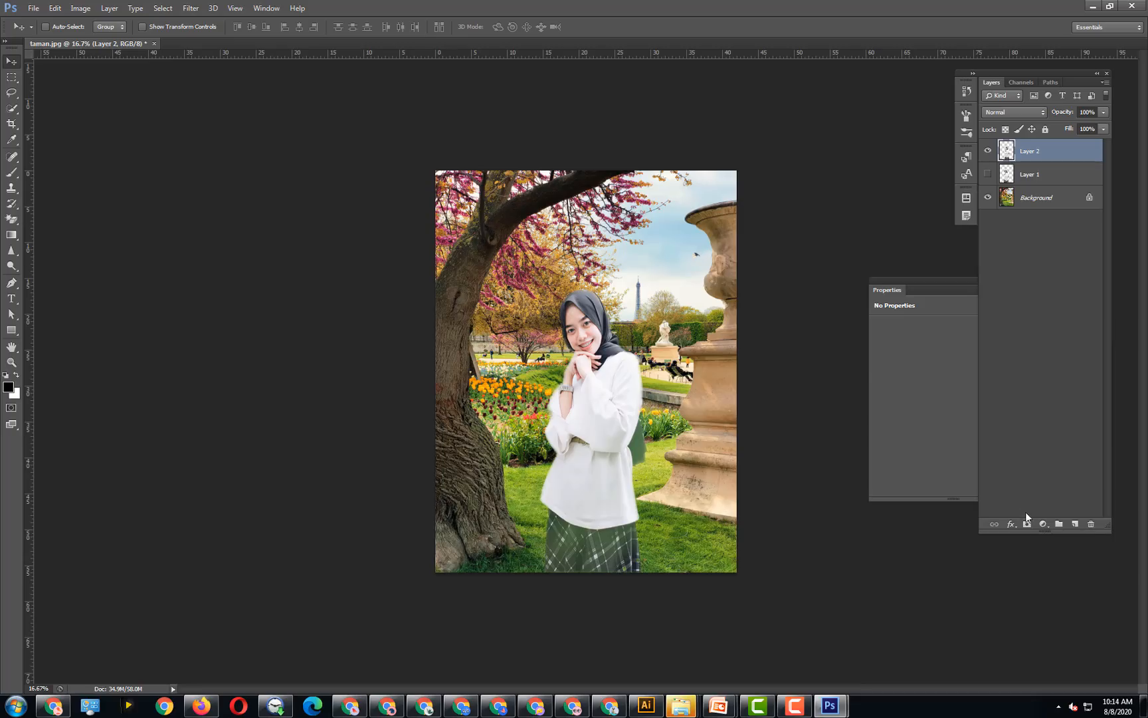
click(1043, 525)
click(1067, 420)
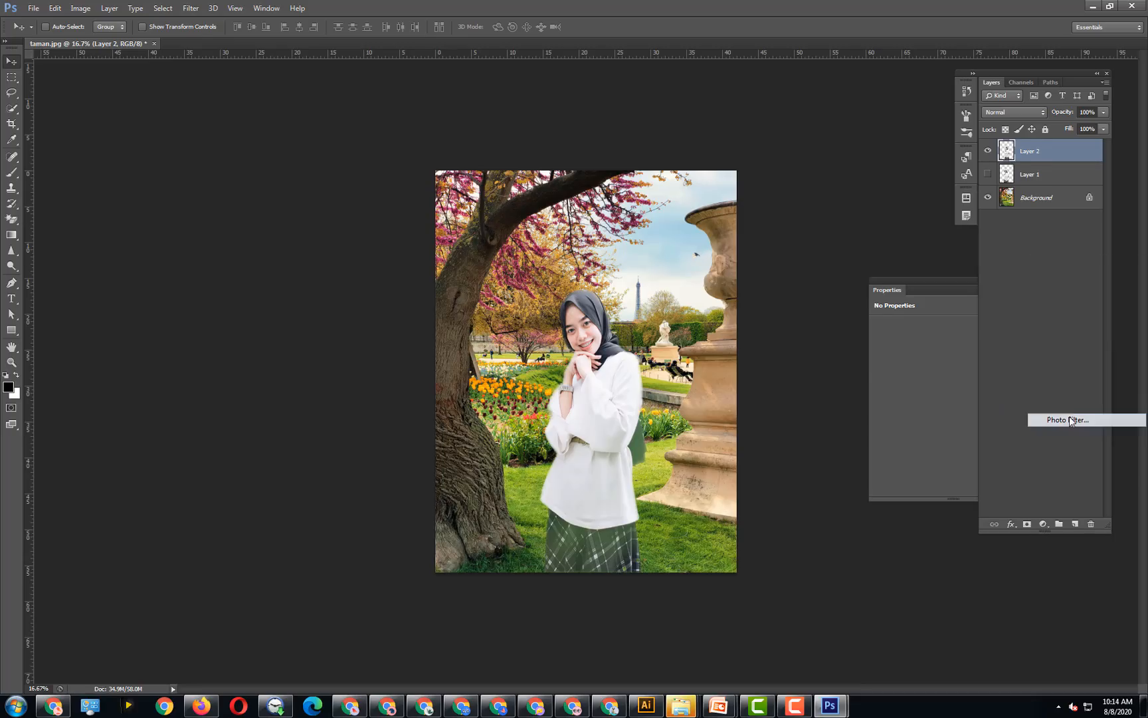
drag(912, 379, 906, 382)
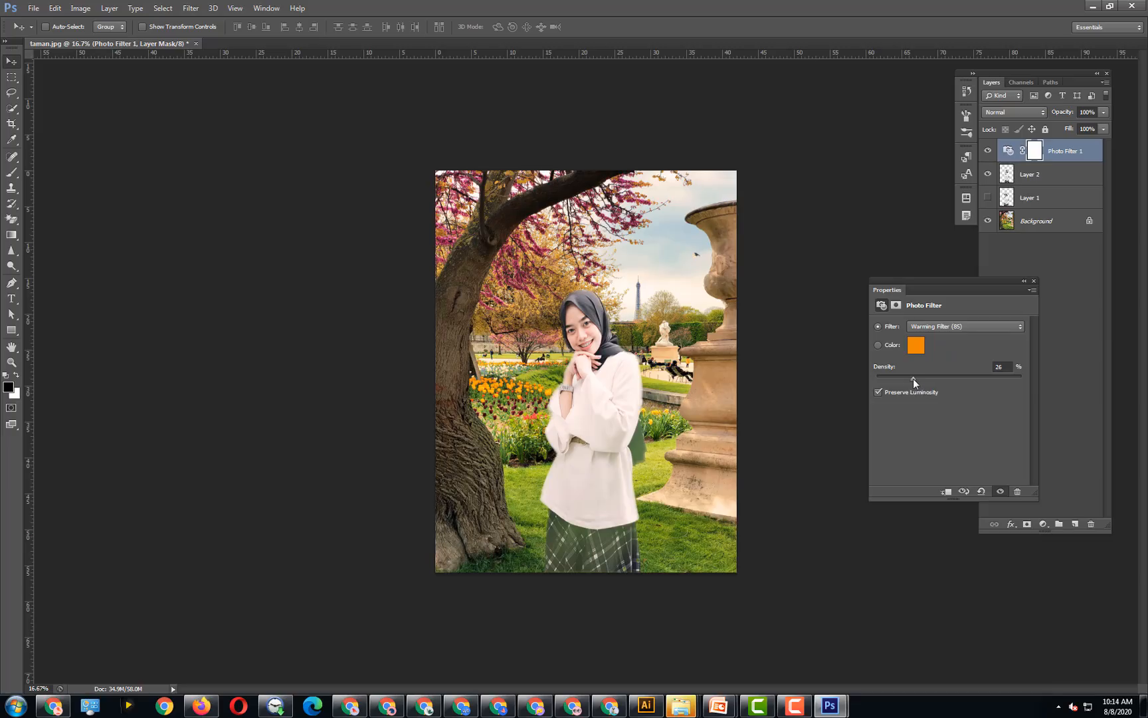
click(1041, 194)
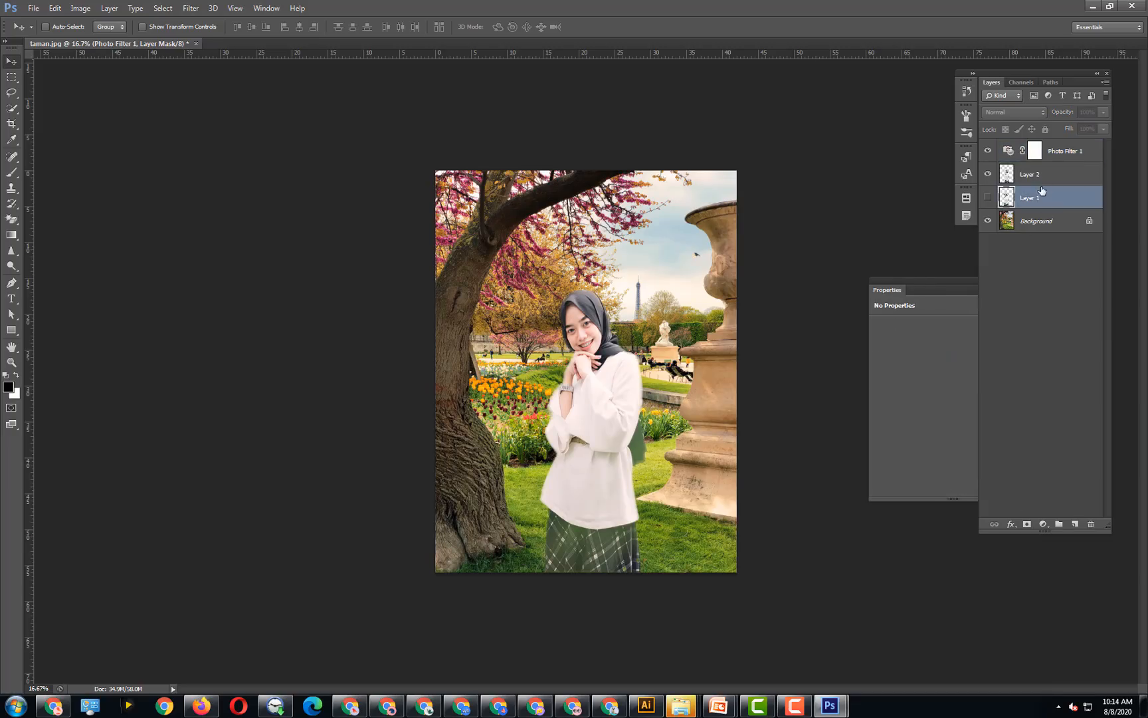
click(1028, 175)
click(159, 8)
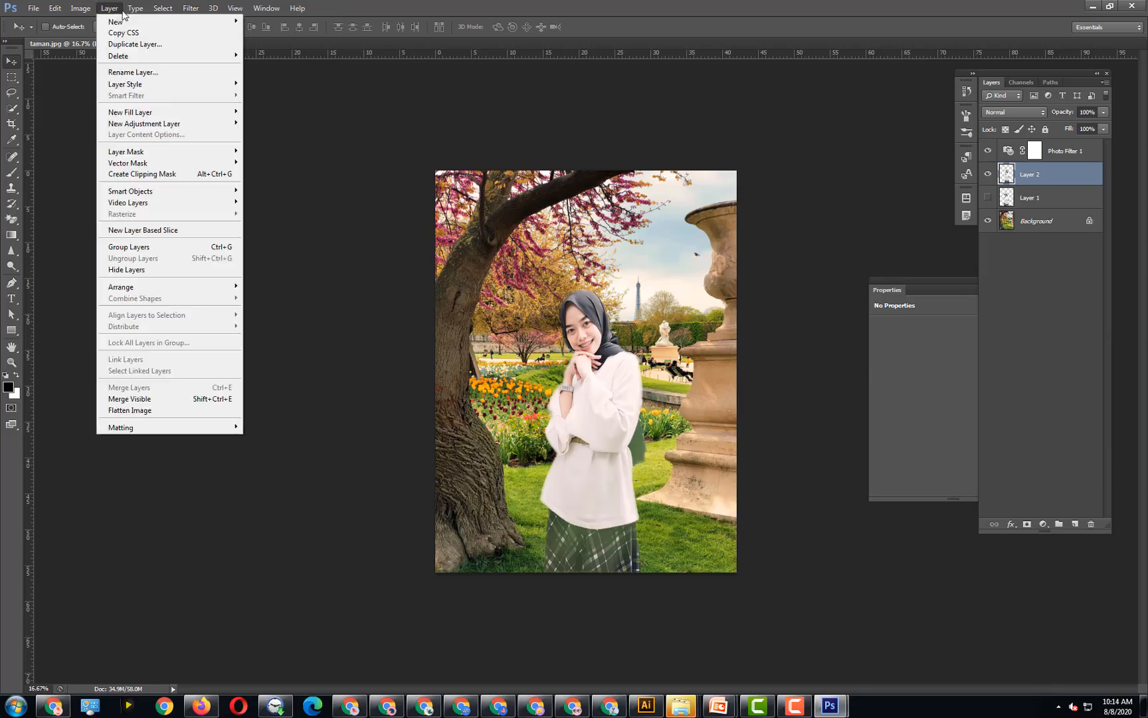
mouse_move(147, 14)
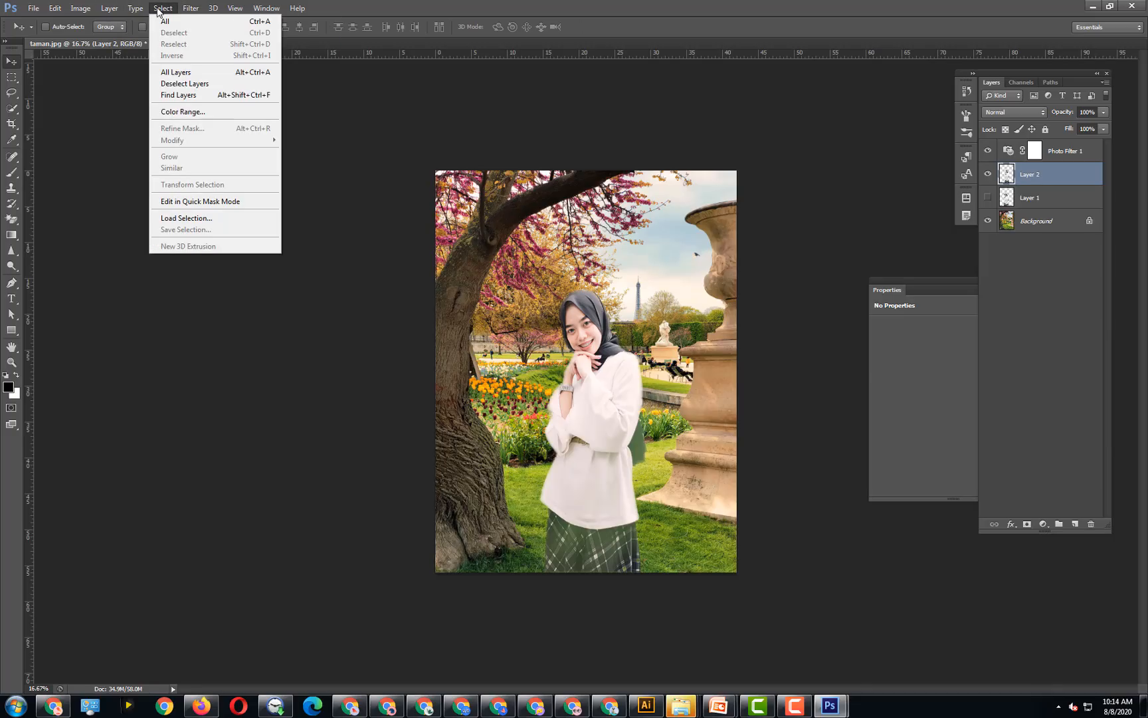
click(718, 27)
click(1057, 158)
click(1029, 176)
click(1036, 151)
- Add a Curves adjustment layer directly above Layer 2 and pull the RGB curve's midpoint slightly down to darken the midtones
click(1035, 177)
click(1043, 524)
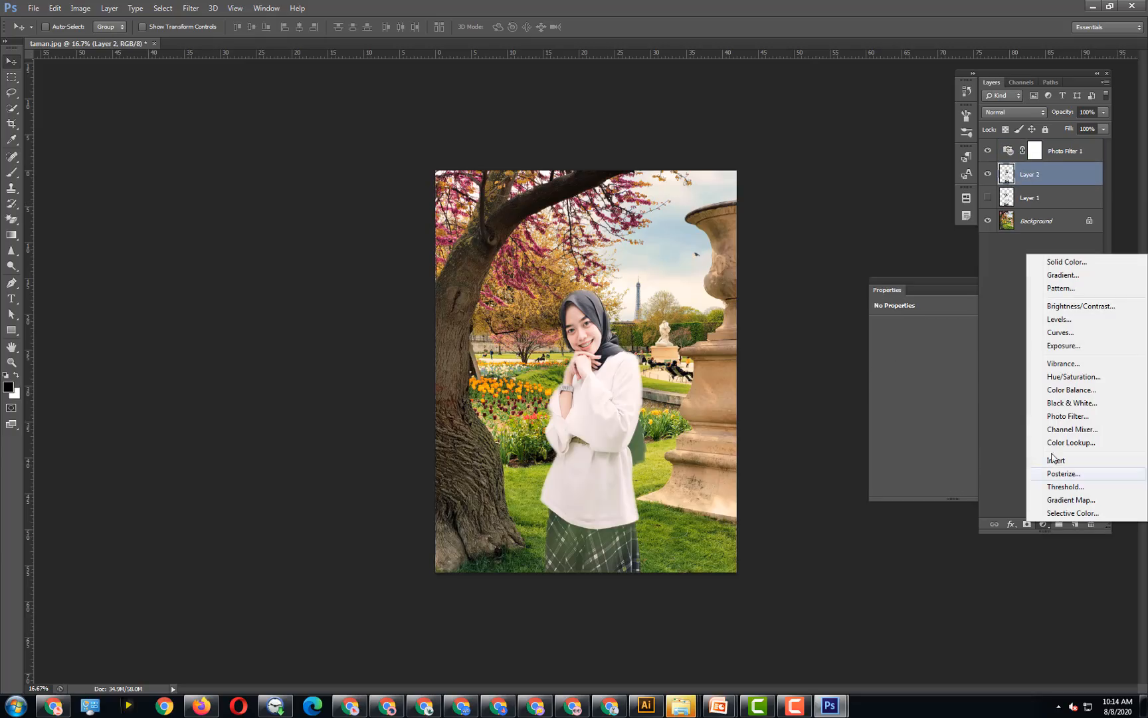
click(1061, 332)
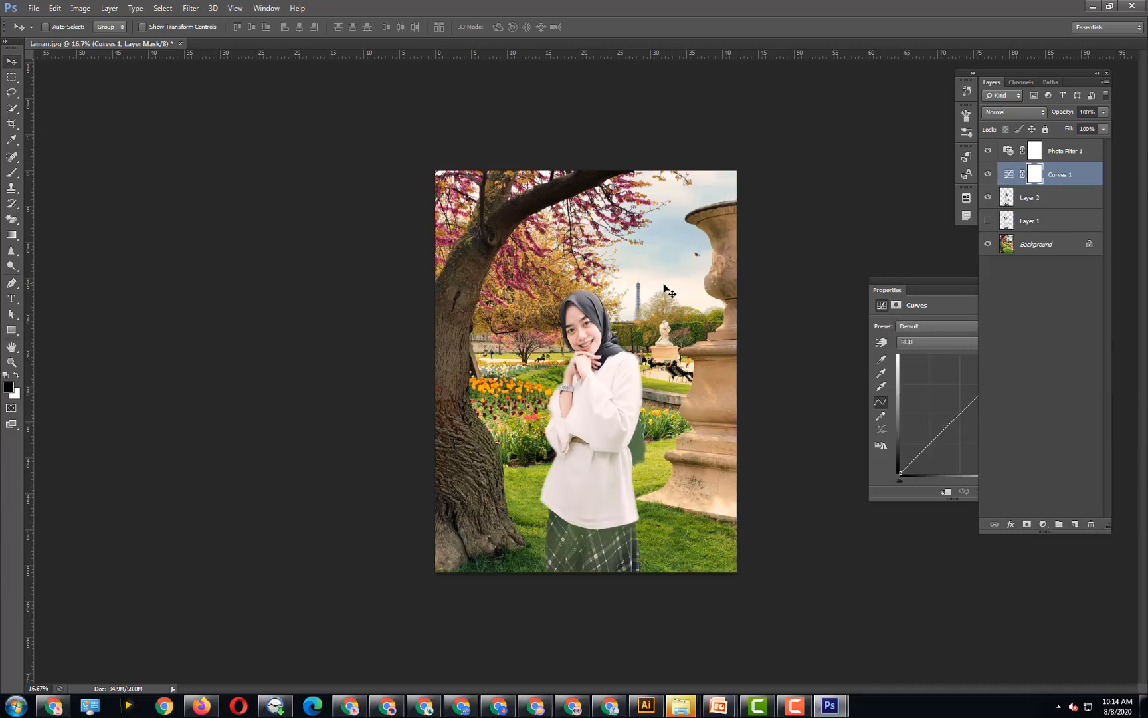
click(960, 419)
mouse_move(961, 419)
mouse_down()
mouse_move(966, 429)
mouse_move(962, 420)
mouse_up()
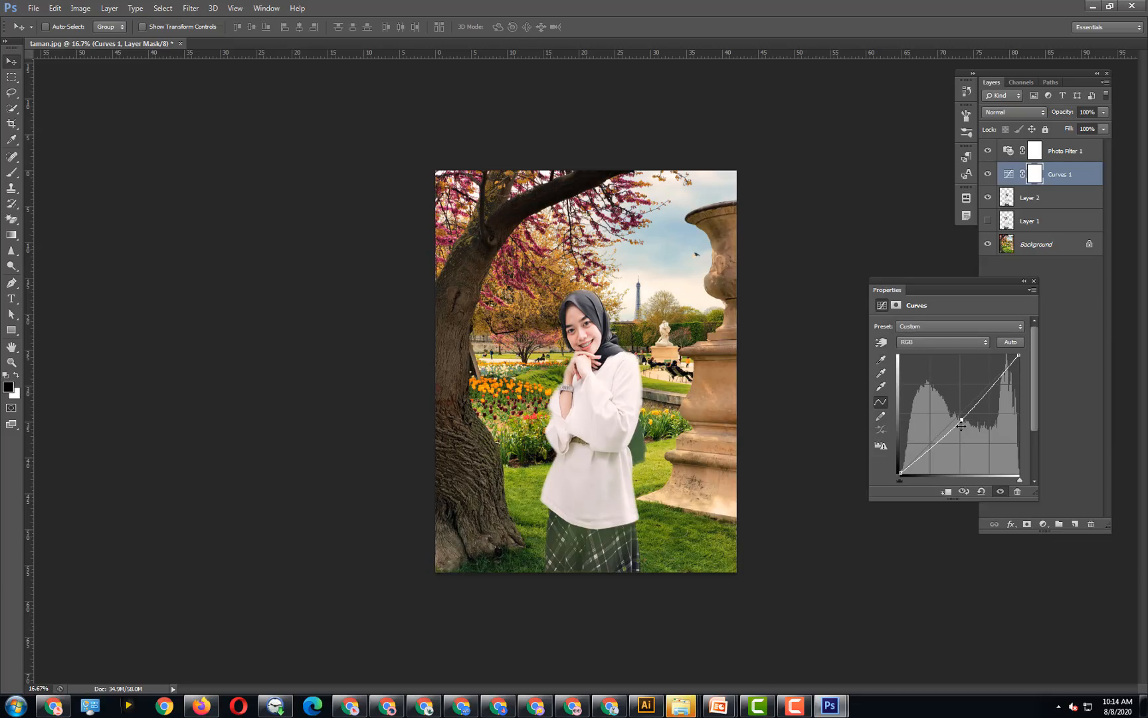
drag(962, 425, 964, 428)
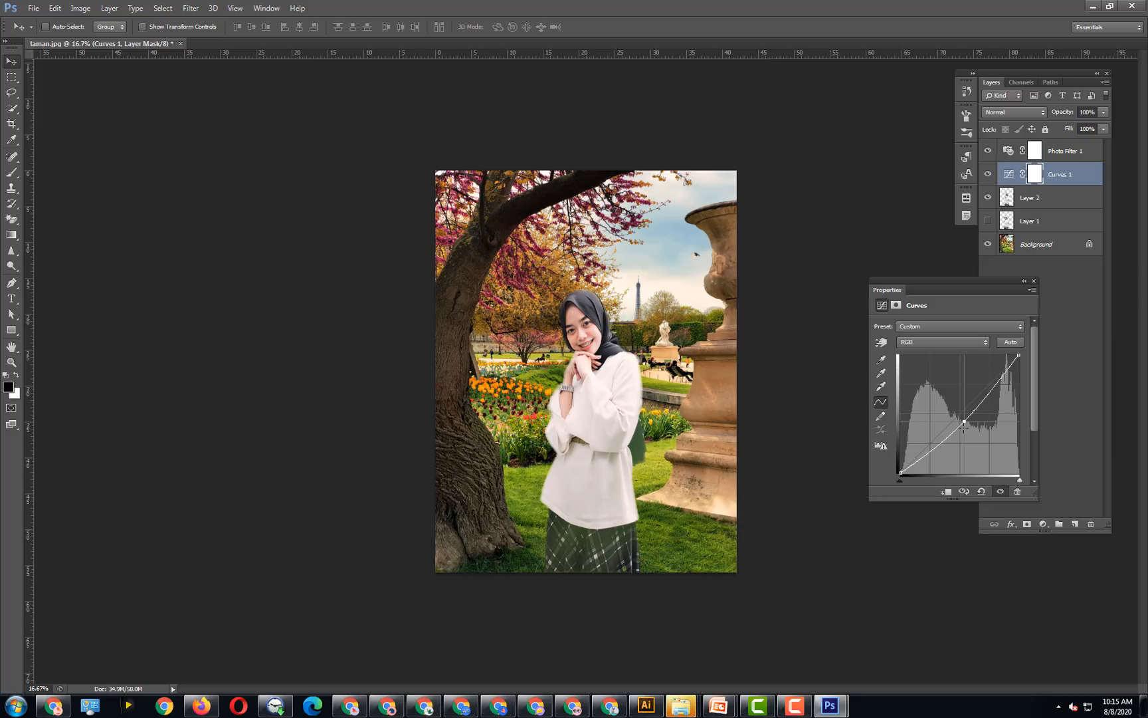
click(1023, 199)
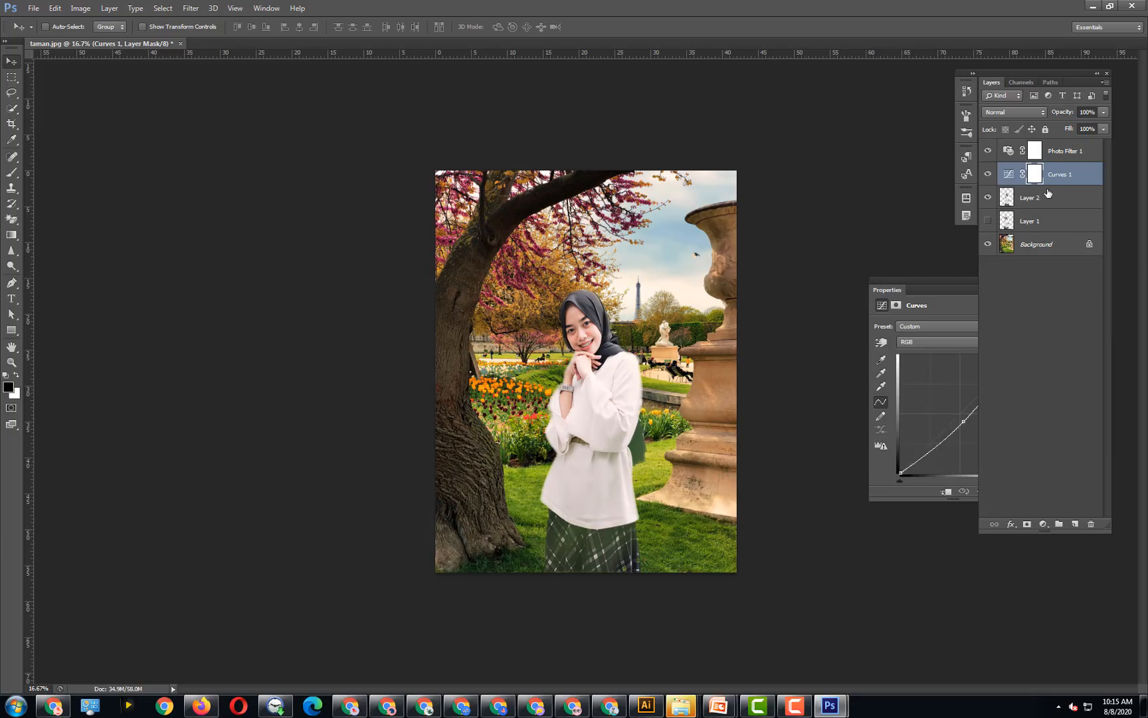